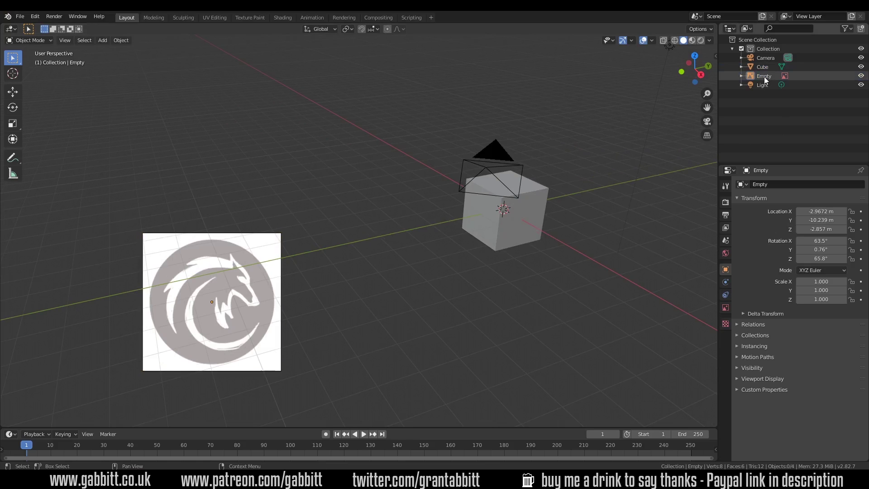
Clear the reference image's location and rotation and view it from directly above.
left_click(861, 76)
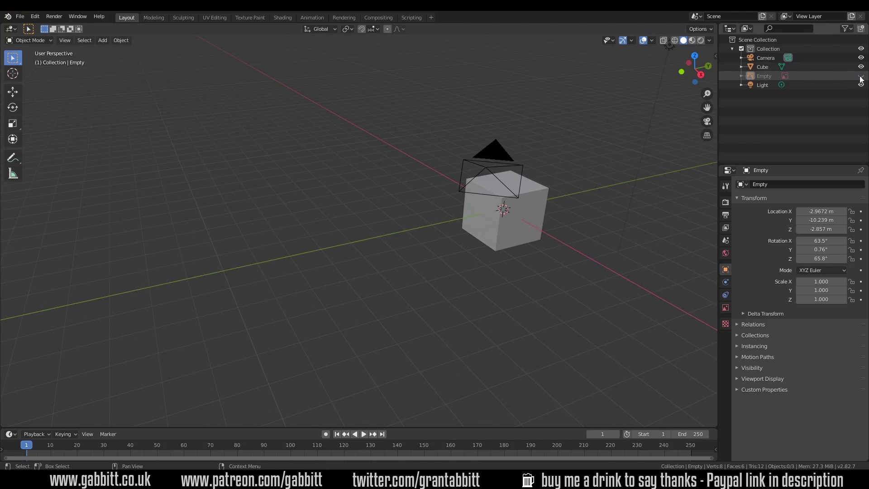
left_click(861, 77)
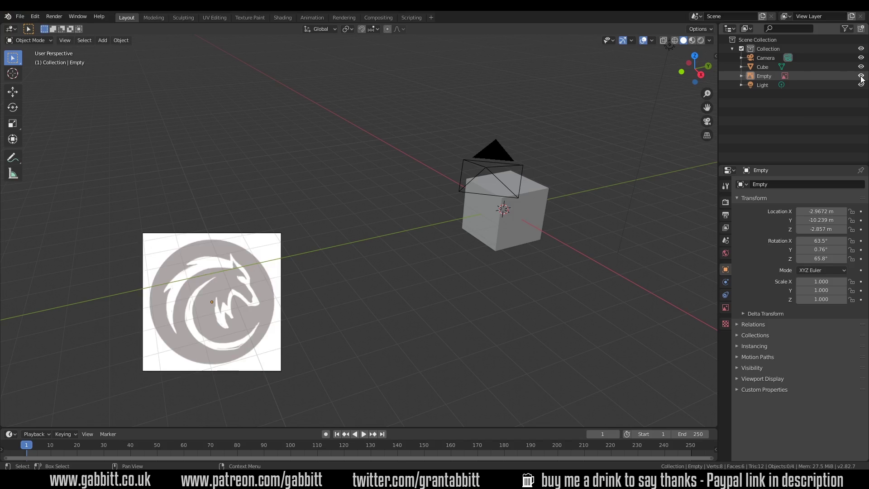
left_click(235, 310)
middle_click_drag(235, 309, 311, 291)
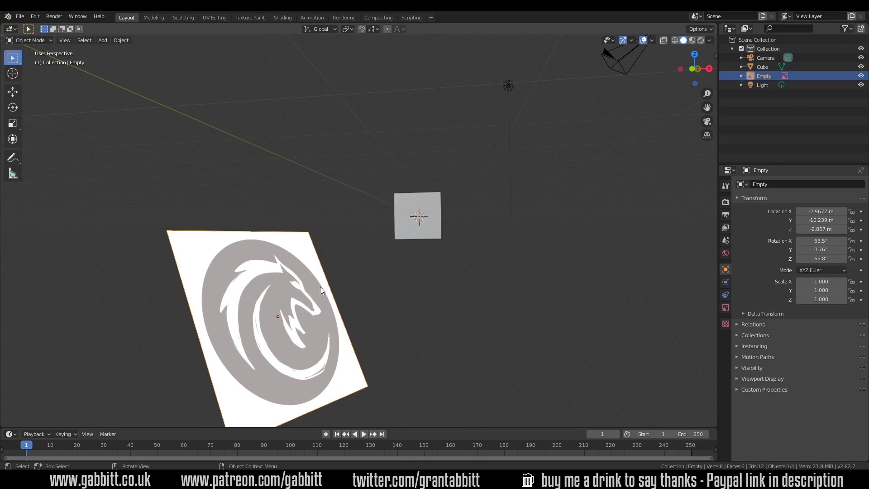
key("alt+g")
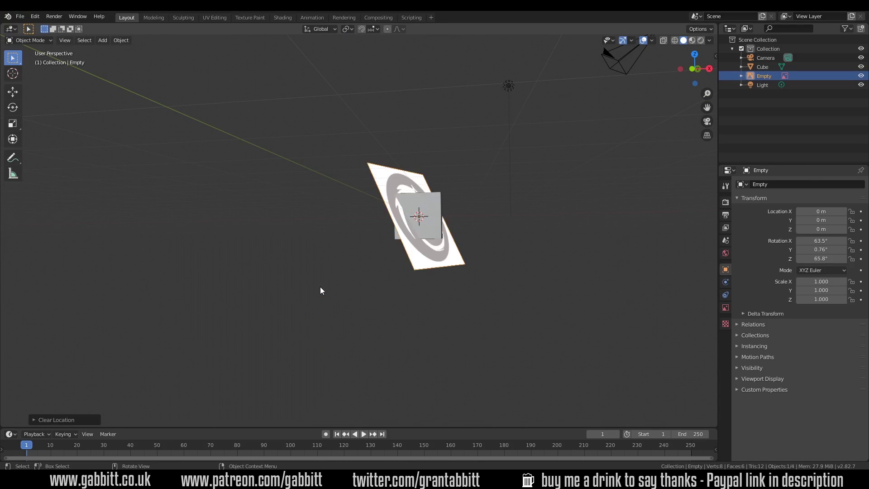
key("alt+r")
key("KP_7")
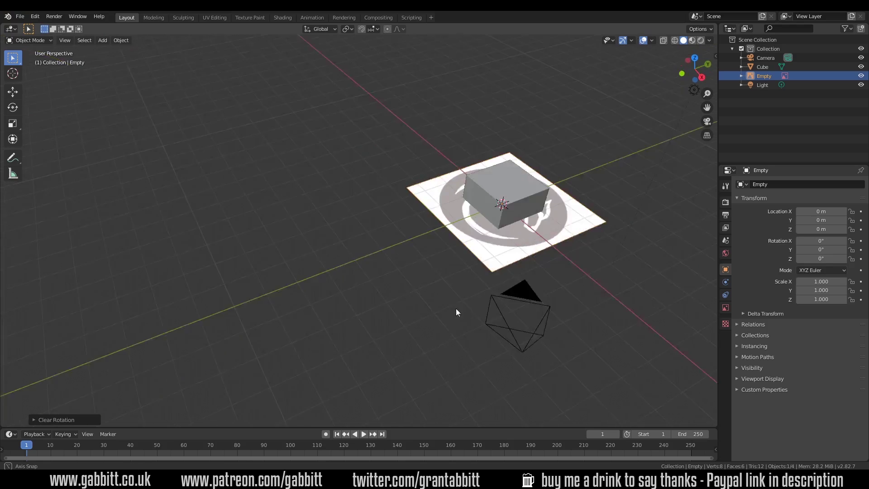
middle_click_drag(434, 224, 417, 338, "shift")
scroll(418, 337, "up", 4)
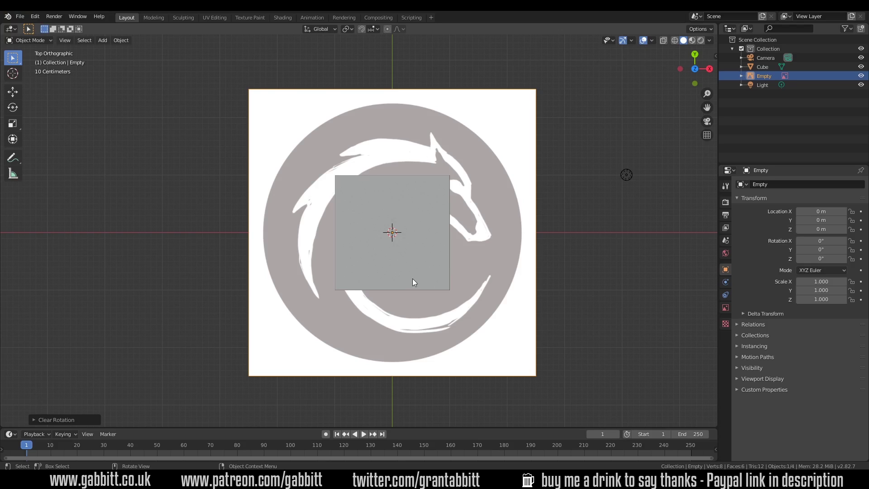
Merge all of the cube's vertices at the center into a single vertex.
left_click(428, 280)
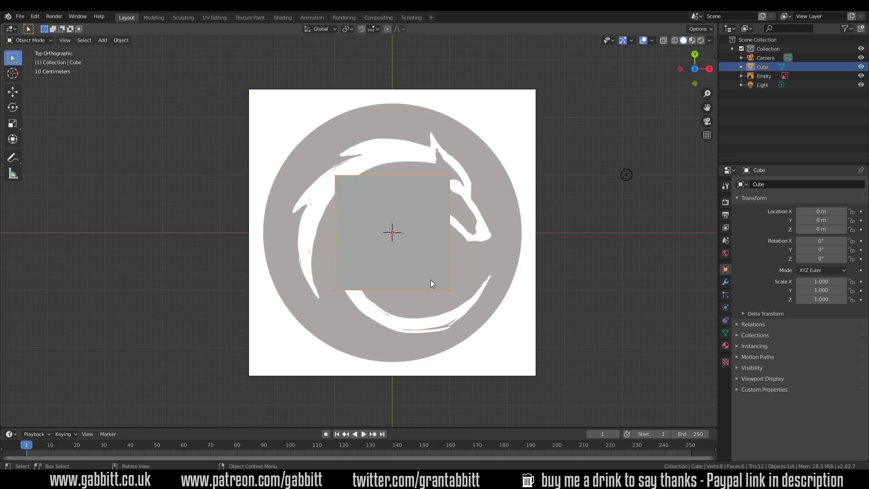
key("Tab")
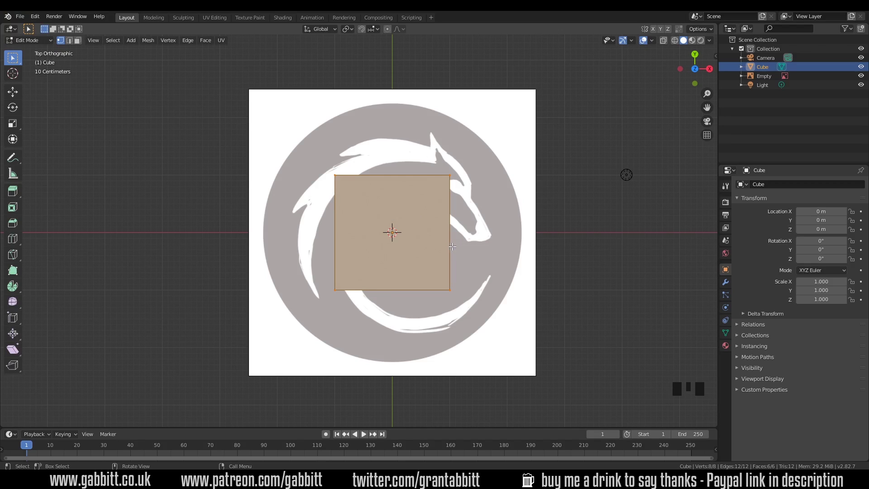
key("alt+a")
key("a")
key("alt+m")
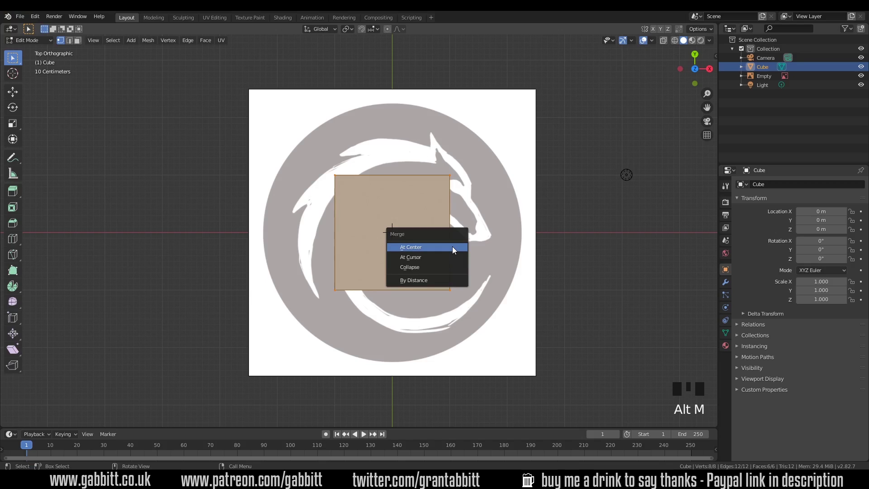
left_click(406, 249)
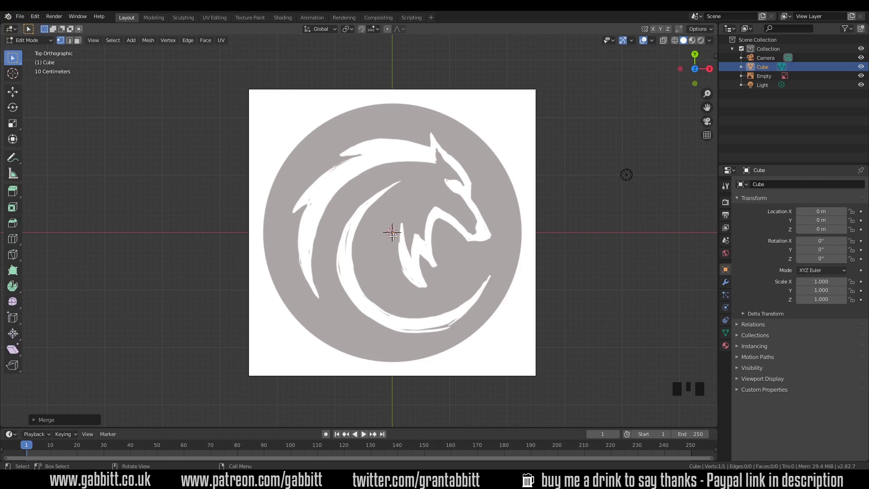
Move the single vertex onto the mane's lower tip and extrude points up the outer edge to the first notch.
key("g")
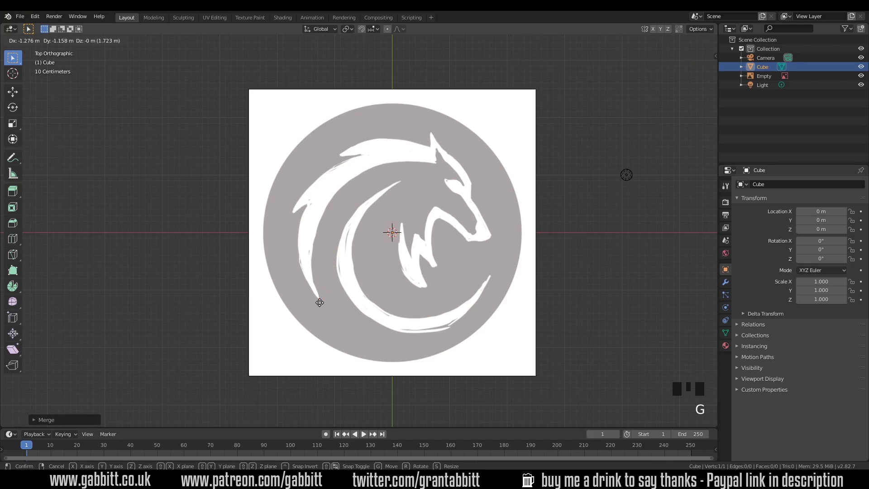
left_click(320, 303)
scroll(321, 304, "up", 5)
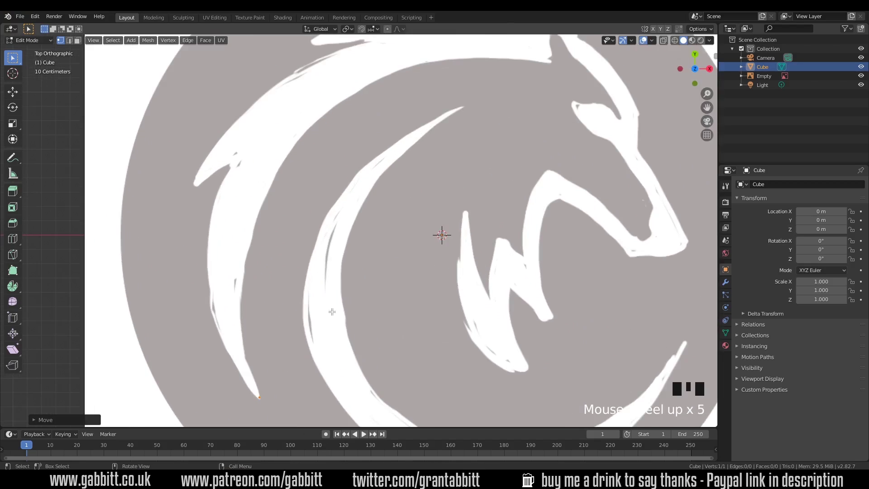
scroll(414, 241, "up", 2)
scroll(414, 241, "down", 7)
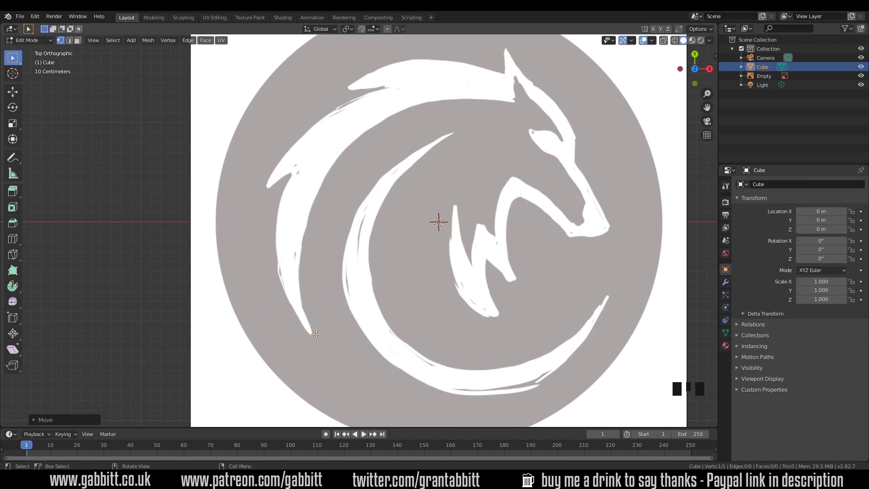
key("e")
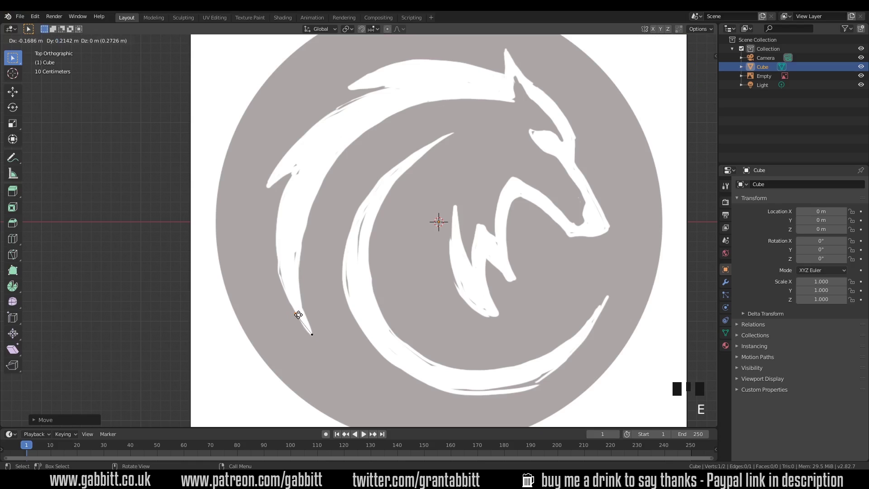
left_click(298, 315)
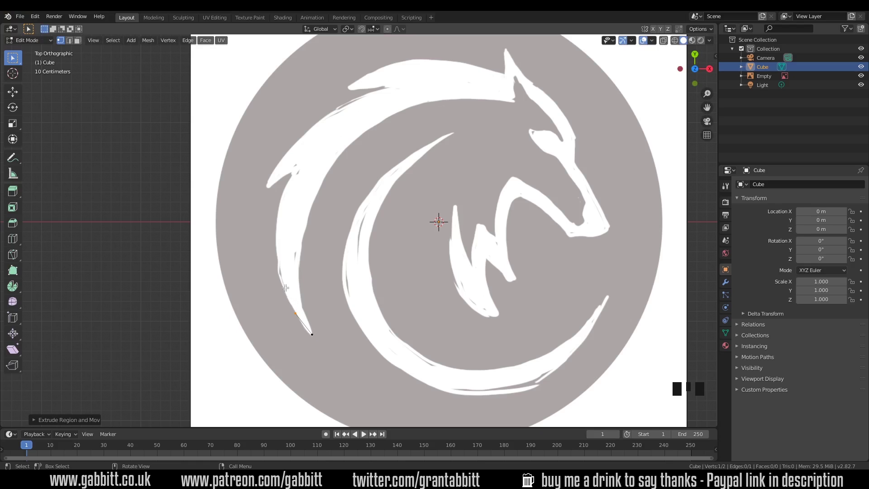
right_click(284, 288, "ctrl")
right_click(278, 262, "ctrl")
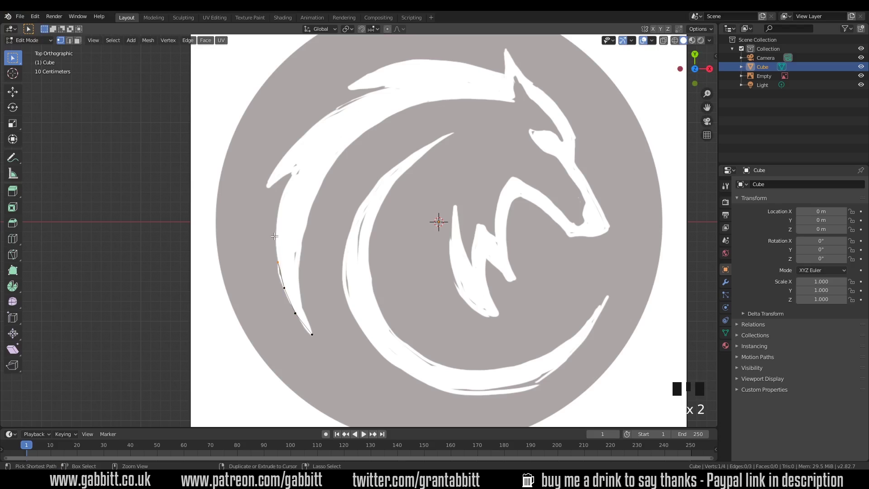
right_click(275, 236, "ctrl")
right_click(279, 208, "ctrl")
right_click(285, 184, "ctrl")
right_click(291, 175, "ctrl")
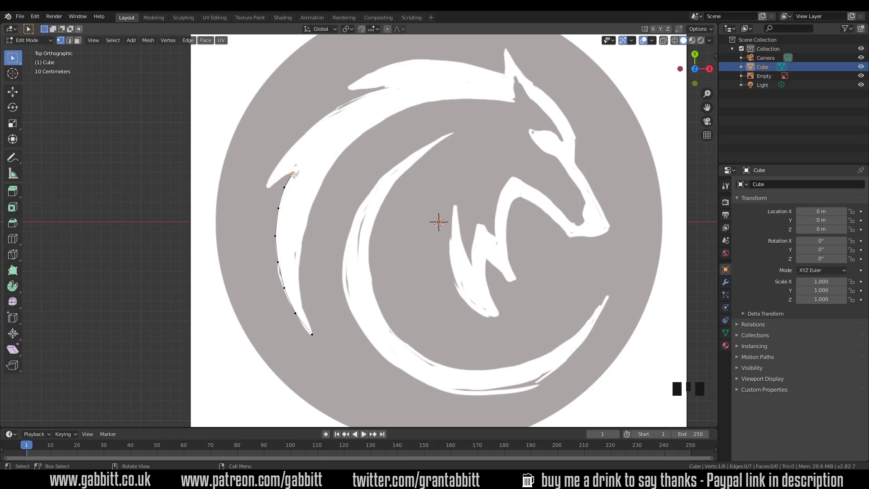
Continue tracing the mane's outer edge around both spikes and along the crest to the base of the ear.
right_click(266, 188, "ctrl")
right_click(282, 159, "ctrl")
right_click(302, 136, "ctrl")
right_click(324, 117, "ctrl")
right_click(346, 104, "ctrl")
right_click(370, 94, "ctrl")
right_click(386, 86, "ctrl")
right_click(348, 89, "ctrl")
right_click(378, 70, "ctrl")
right_click(408, 61, "ctrl")
right_click(438, 61, "ctrl")
right_click(464, 63, "ctrl")
right_click(489, 69, "ctrl")
right_click(504, 73, "ctrl")
Trace the ear, forehead and snout with extruded vertices, going around the nose to the chin.
right_click(505, 48, "ctrl")
right_click(517, 64, "ctrl")
right_click(531, 80, "ctrl")
right_click(544, 91, "ctrl")
right_click(556, 104, "ctrl")
right_click(566, 119, "ctrl")
right_click(575, 135, "ctrl")
right_click(573, 163, "ctrl")
right_click(585, 178, "ctrl")
right_click(596, 198, "ctrl")
right_click(607, 218, "ctrl")
right_click(610, 228, "ctrl")
right_click(597, 238, "ctrl")
right_click(571, 236, "ctrl")
right_click(569, 237, "ctrl")
Trace the underside of the jaw and the lower edges of the neck tufts to the innermost tuft's upper tip.
right_click(556, 224, "ctrl")
right_click(542, 210, "ctrl")
right_click(524, 199, "ctrl")
right_click(516, 199, "ctrl")
right_click(508, 219, "ctrl")
right_click(507, 237, "ctrl")
right_click(510, 261, "ctrl")
right_click(516, 277, "ctrl")
right_click(508, 280, "ctrl")
right_click(500, 271, "ctrl")
right_click(487, 261, "ctrl")
right_click(487, 279, "ctrl")
right_click(492, 299, "ctrl")
right_click(498, 314, "ctrl")
right_click(485, 318, "ctrl")
right_click(463, 300, "ctrl")
right_click(452, 272, "ctrl")
right_click(450, 241, "ctrl")
right_click(456, 206, "ctrl")
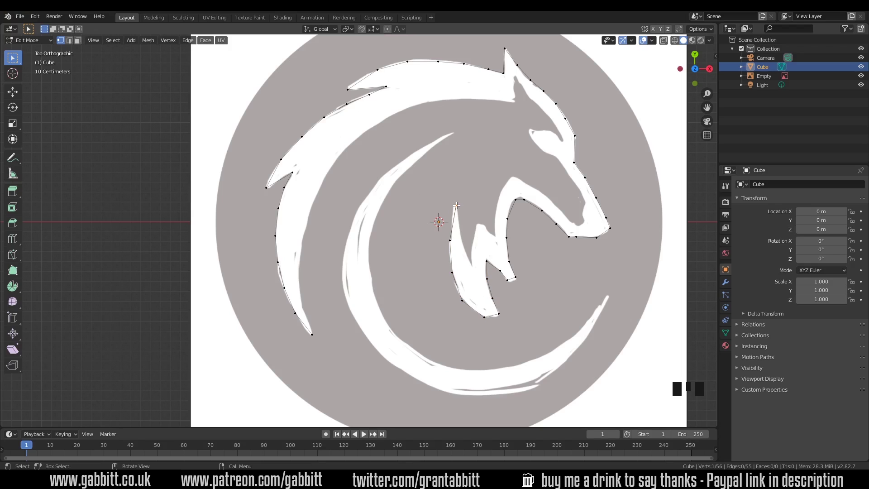
Trace the upper edges of the neck tufts and the jaw back to the inside of the snout.
right_click(461, 237, "ctrl")
right_click(471, 267, "ctrl")
right_click(473, 245, "ctrl")
right_click(479, 224, "ctrl")
right_click(495, 235, "ctrl")
right_click(496, 213, "ctrl")
right_click(501, 193, "ctrl")
right_click(512, 177, "ctrl")
right_click(527, 185, "ctrl")
right_click(546, 197, "ctrl")
right_click(560, 211, "ctrl")
right_click(569, 220, "ctrl")
right_click(578, 223, "ctrl")
right_click(585, 221, "ctrl")
right_click(583, 213, "ctrl")
right_click(585, 202, "ctrl")
Trace the inner edge of the snout, around the eye shape and up toward the ear.
right_click(578, 185, "ctrl")
right_click(565, 171, "ctrl")
right_click(554, 157, "ctrl")
right_click(543, 152, "ctrl")
right_click(528, 130, "ctrl")
right_click(556, 131, "ctrl")
right_click(562, 139, "ctrl")
right_click(554, 125, "ctrl")
right_click(547, 115, "ctrl")
right_click(528, 96, "ctrl")
Trace the mane's inner curve from below the ear down to just above its lower tip.
right_click(516, 101, "ctrl")
right_click(487, 98, "ctrl")
right_click(438, 100, "ctrl")
right_click(348, 148, "ctrl")
right_click(319, 187, "ctrl")
right_click(298, 278, "ctrl")
right_click(302, 306, "ctrl")
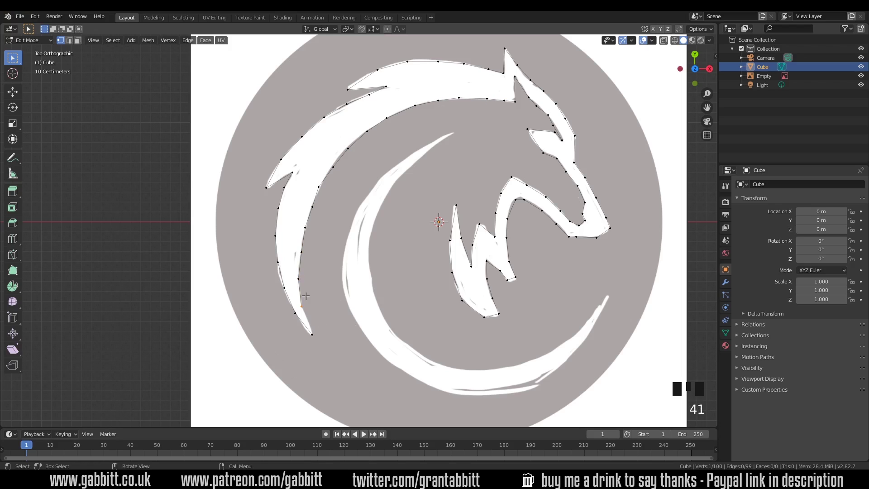
Close the outline by joining the last vertex to the first, and fill the whole outline with a face.
left_click(312, 335, "shift")
key("f")
key("a")
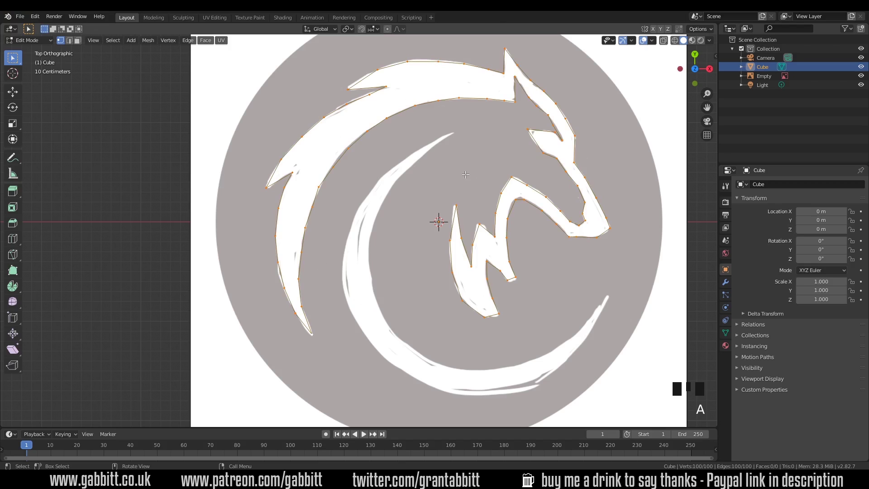
key("f")
Hide the reference image and inspect the filled silhouette in perspective.
middle_click_drag(466, 185, 517, 241)
left_click(861, 75)
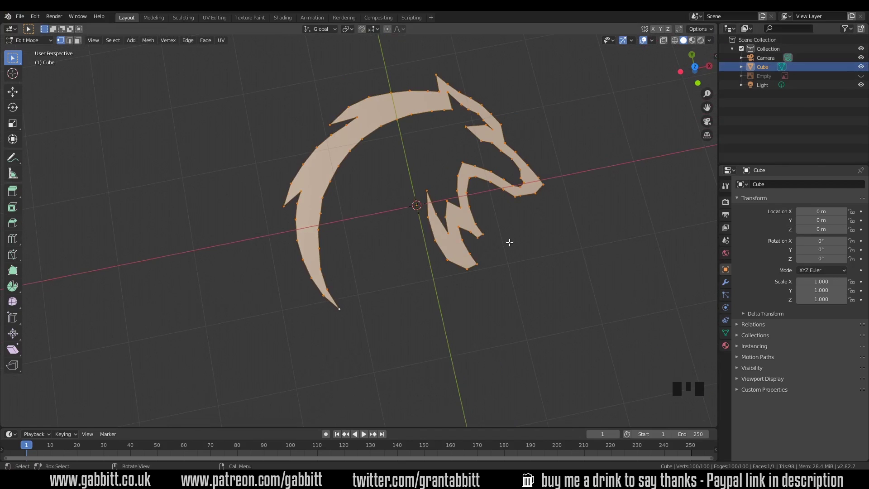
middle_click_drag(495, 246, 462, 231)
key("Tab")
key("Tab")
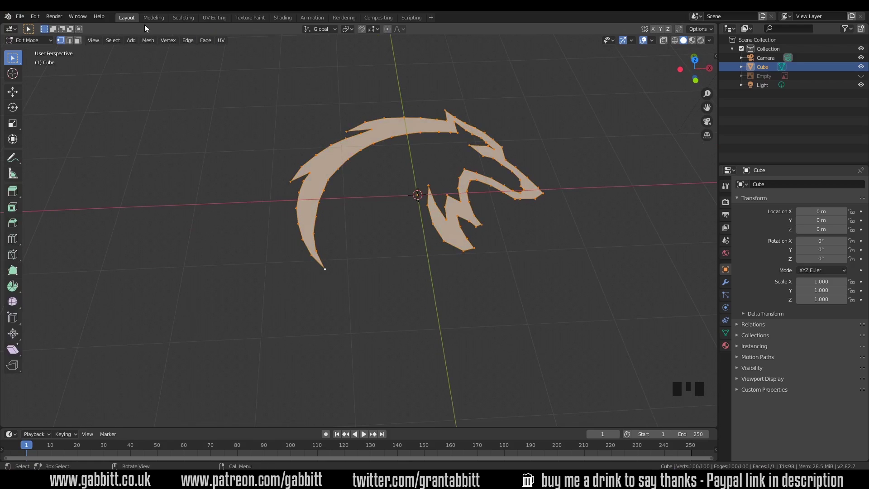
Try extruding the filled silhouette upward in face selection mode, inspect its thickness, and undo the extrusion.
left_click(78, 40)
key("e")
left_click(430, 191)
middle_click_drag(430, 191, 485, 208)
scroll(497, 196, "down", 1)
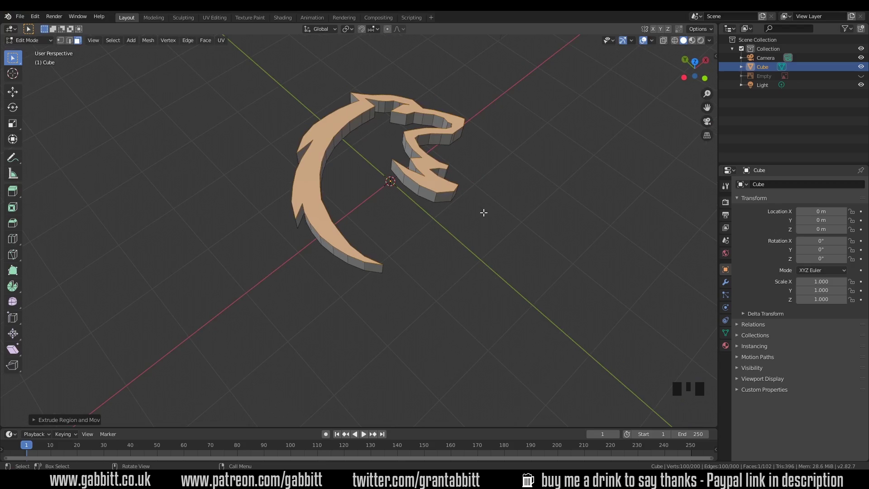
middle_click_drag(479, 216, 437, 241)
scroll(411, 272, "up", 1)
scroll(410, 271, "up", 2)
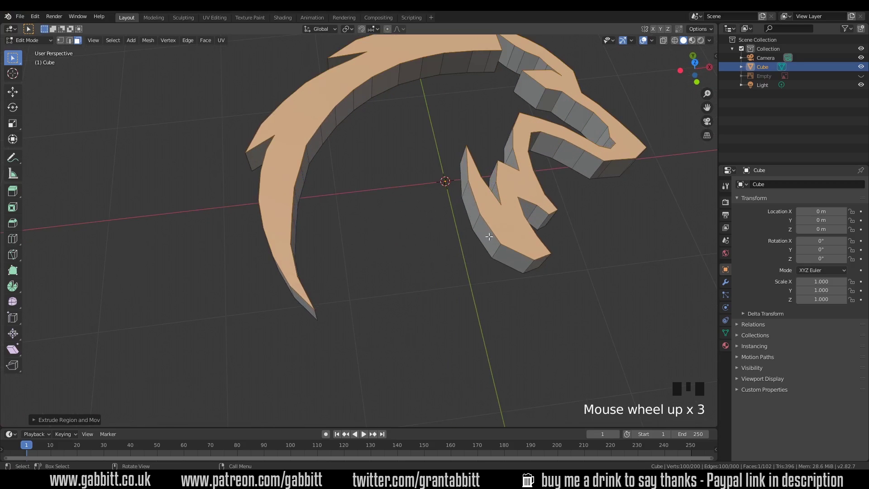
key("ctrl+z")
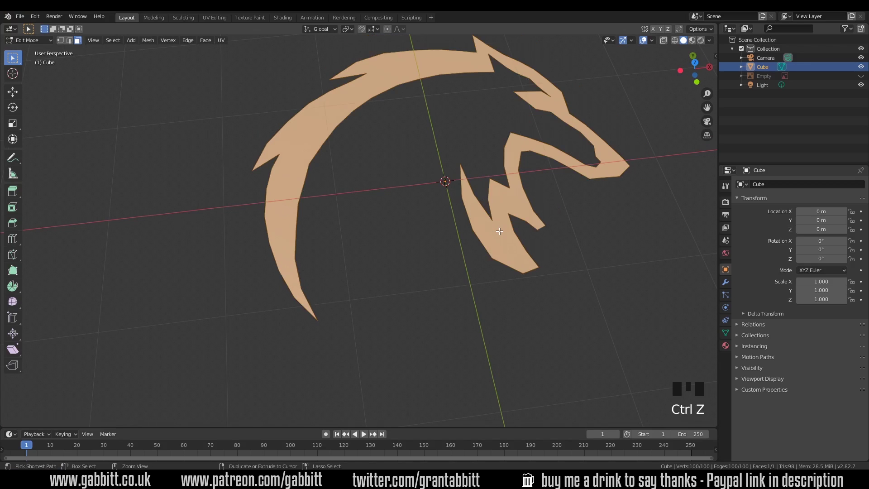
Switch to vertex selection and nudge one vertex on the mane's inner edge in top view.
key("Tab")
middle_click_drag(499, 233, 464, 260)
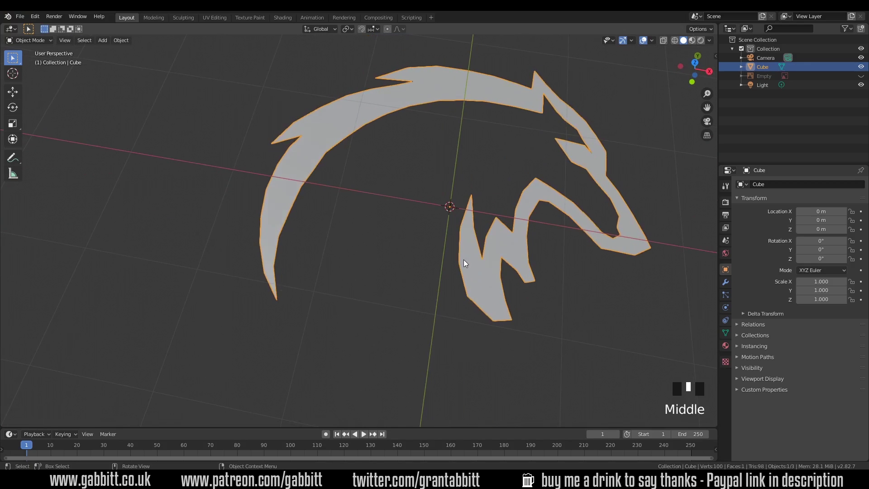
key("Tab")
left_click(60, 40)
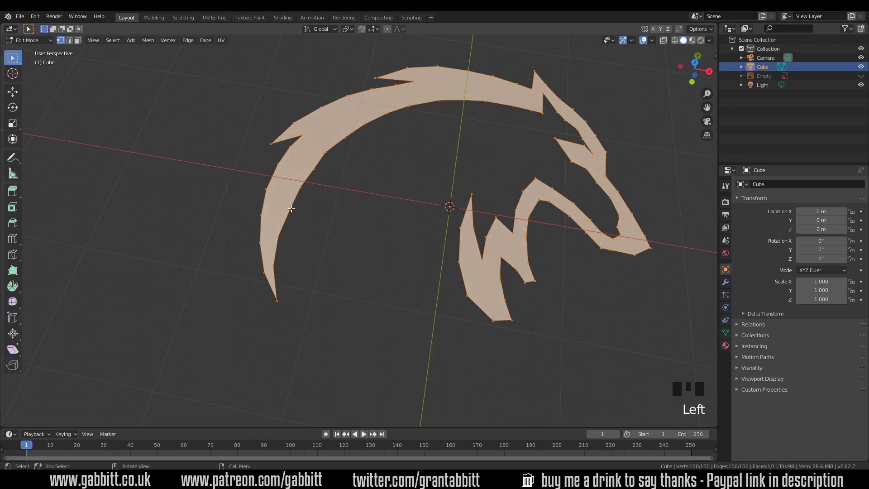
scroll(304, 216, "up", 2)
middle_click_drag(304, 214, 277, 176)
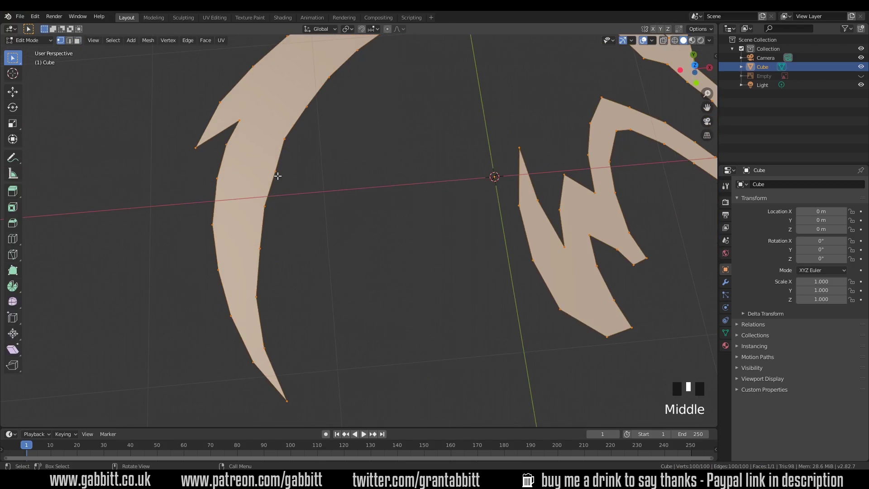
key("KP_7")
scroll(301, 211, "up", 2)
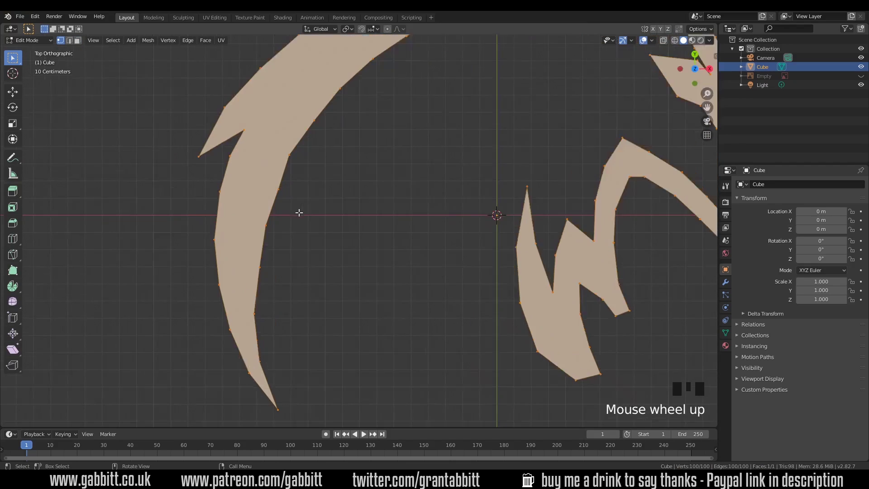
left_click(276, 180)
key("g")
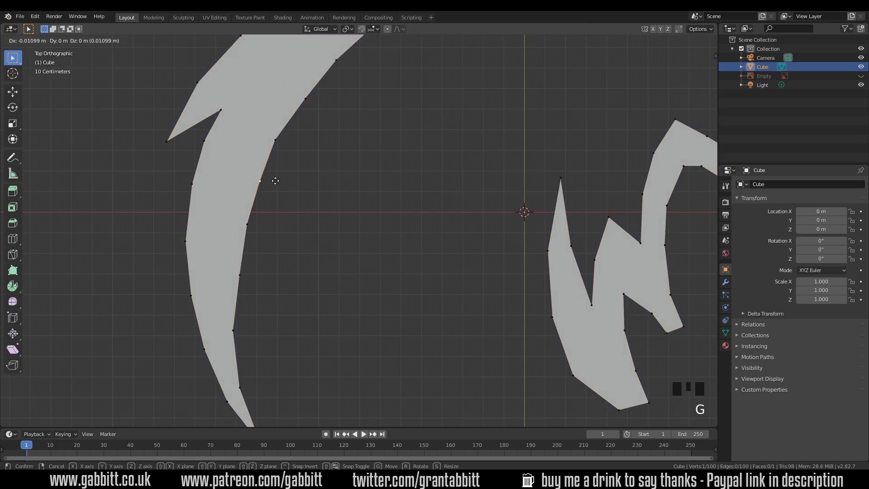
left_click(274, 181)
scroll(373, 170, "down", 1)
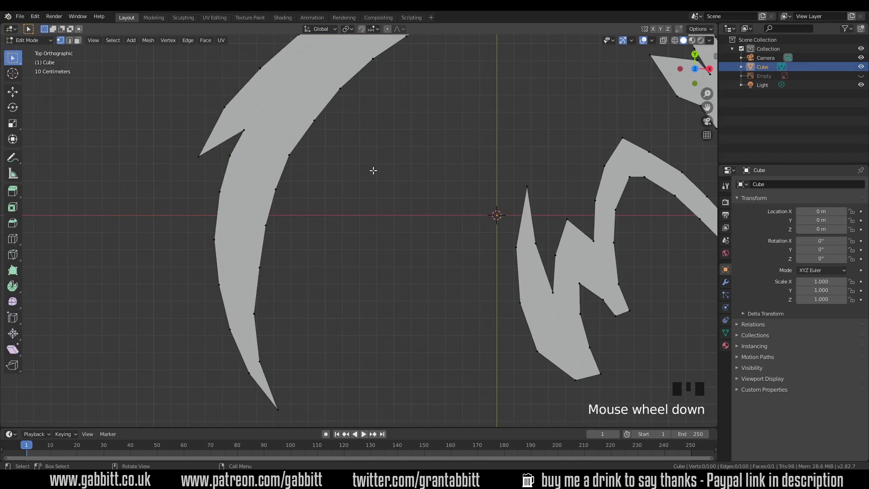
Subdivide the edges along both sides of the lower mane below the first notch.
left_click_drag(230, 114, 357, 420)
left_click_drag(194, 184, 227, 291, "shift")
left_click(340, 89, "shift")
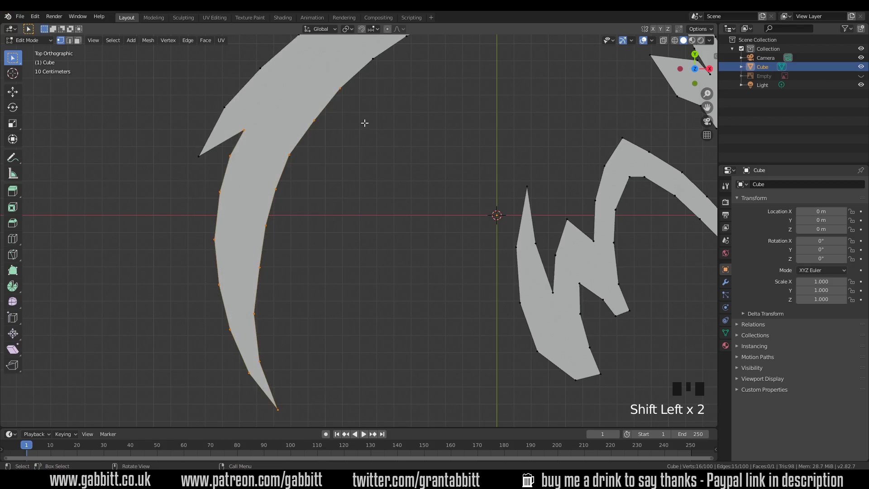
right_click(312, 135)
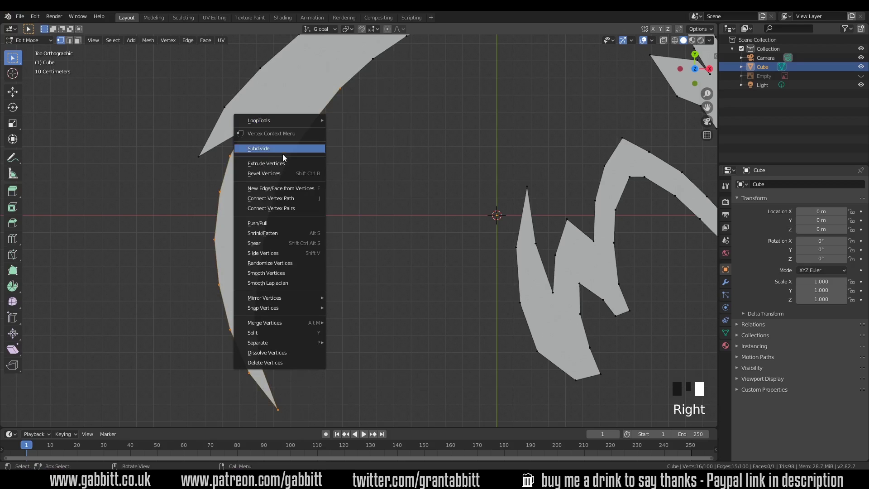
right_click_drag(281, 154, 281, 154)
Move a new vertex on the lower mane's outer edge slightly outward to smooth the curve.
left_click(226, 213)
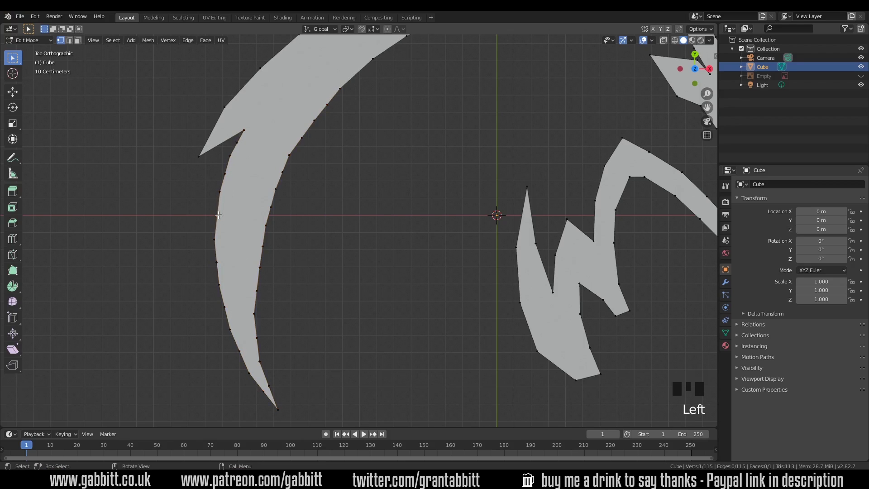
key("g")
left_click(220, 254)
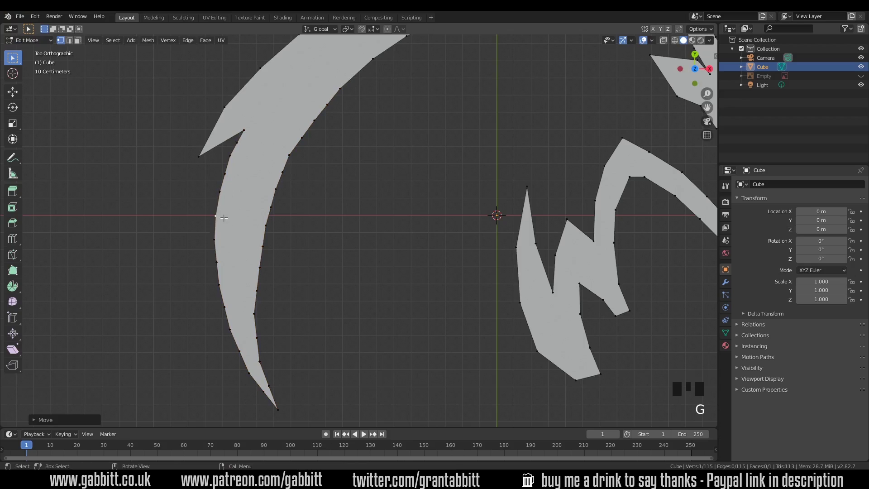
Undo the vertex move and the edge subdivisions on the lower mane.
key("ctrl+z")
key("ctrl+z")
key("ctrl+z")
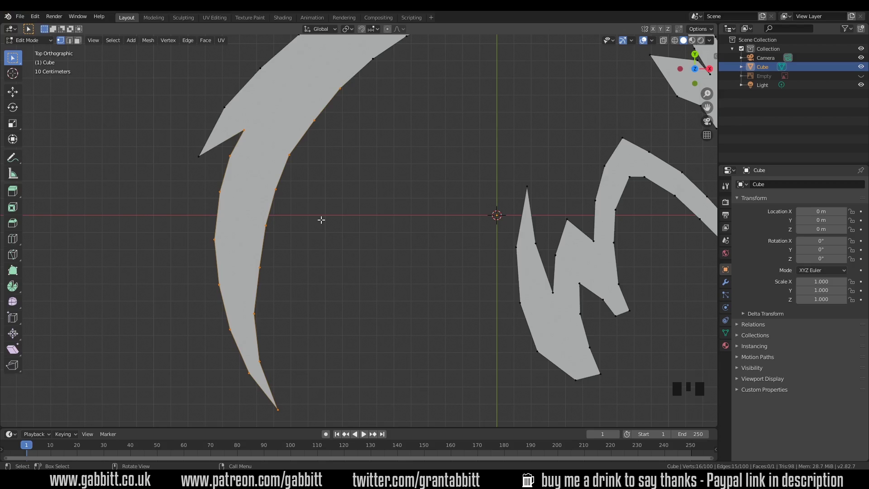
Inset the entire filled silhouette face by about 0.036 m to form a narrow border strip.
scroll(340, 223, "down", 3)
middle_click_drag(339, 223, 308, 246, "shift")
key("3")
left_click(165, 86)
key("i")
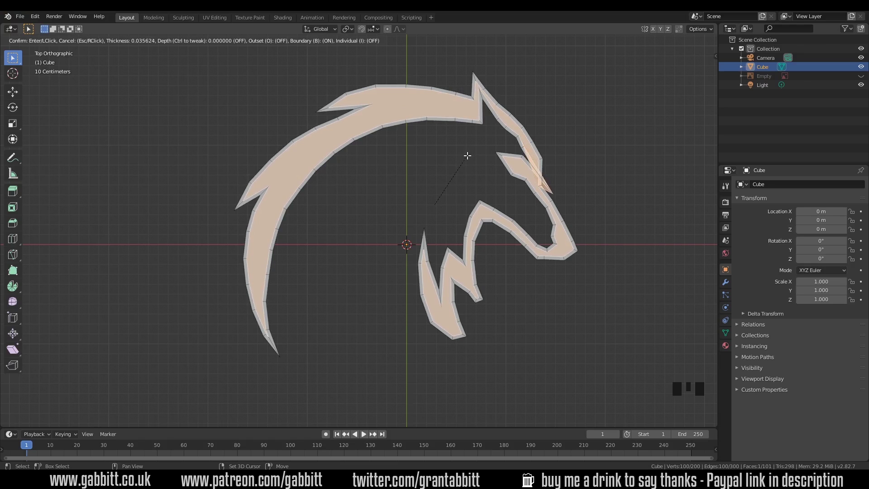
left_click(468, 156)
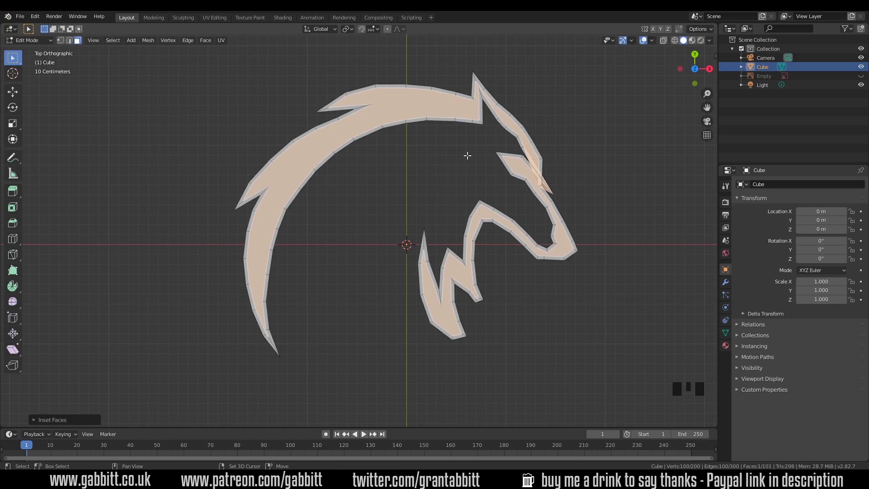
Move the stray inset vertex beside the brow about 0.3 m back inside the outline, into the gap above the eye.
key("1")
left_click(554, 192)
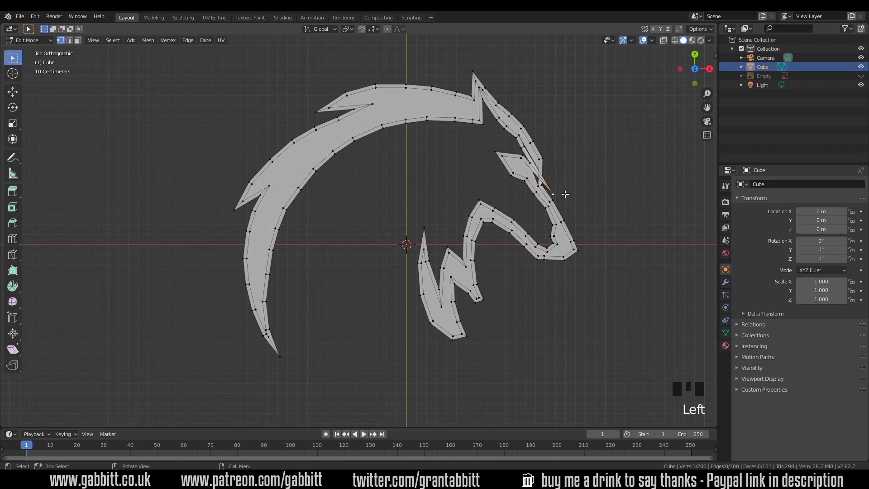
scroll(565, 194, "up", 3)
middle_click_drag(701, 159, 481, 185, "shift")
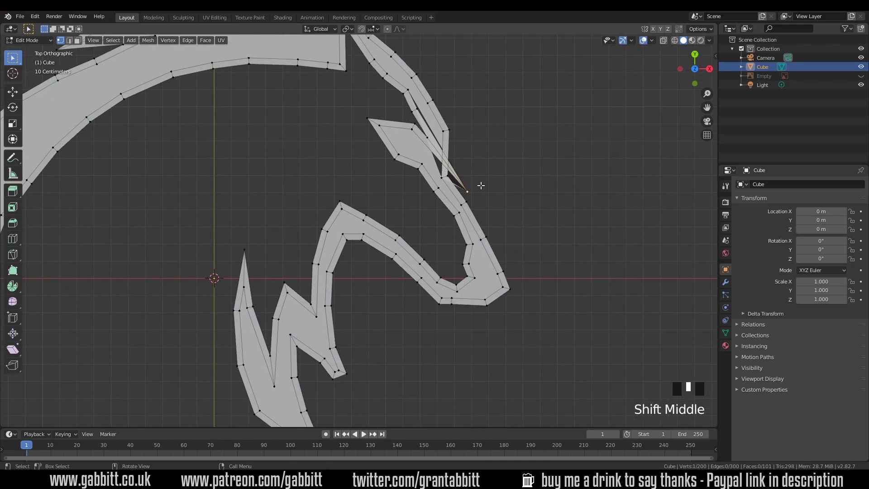
key("g")
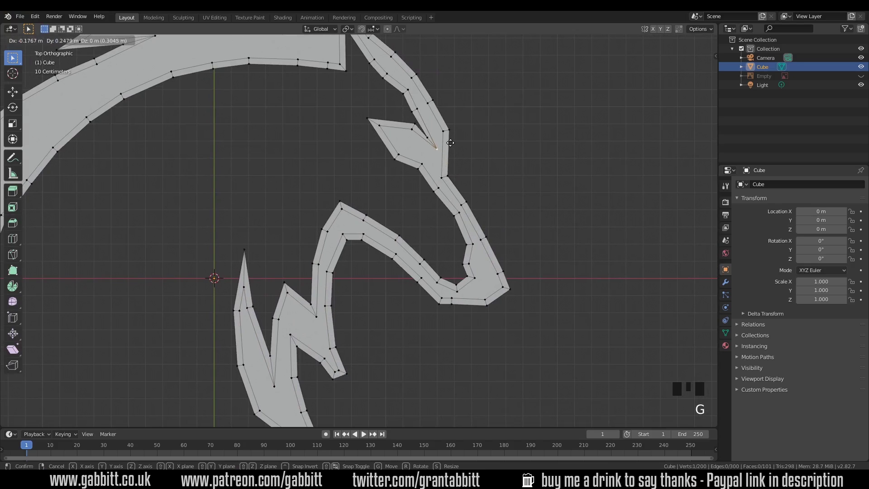
left_click(453, 144)
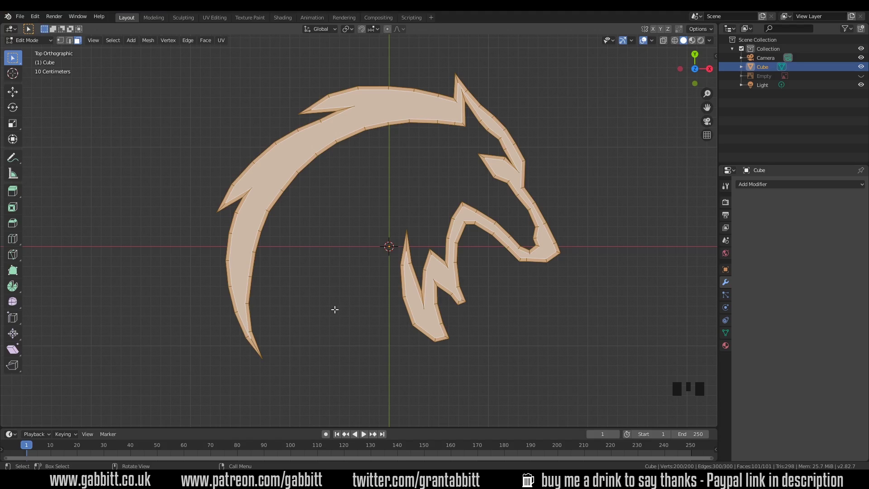
Try extruding the whole inset silhouette downward to give the logo thickness.
middle_click_drag(335, 309, 331, 269)
key("e")
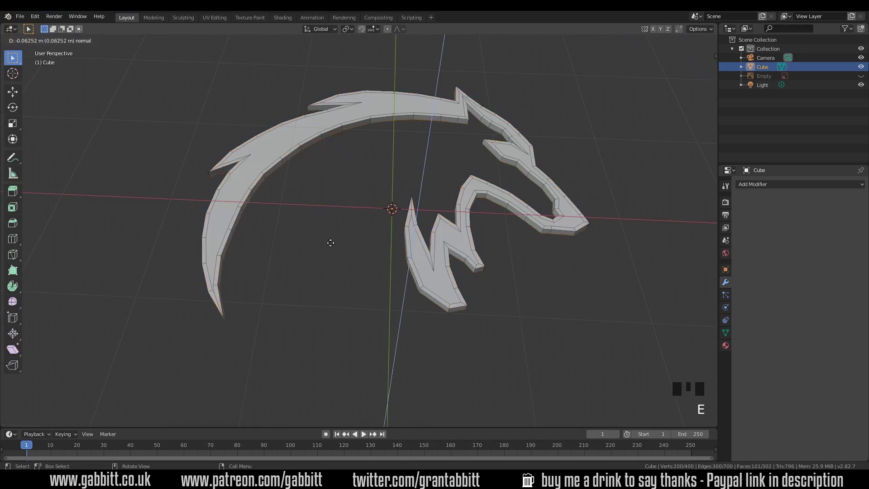
left_click(331, 254)
middle_click_drag(340, 258, 352, 250)
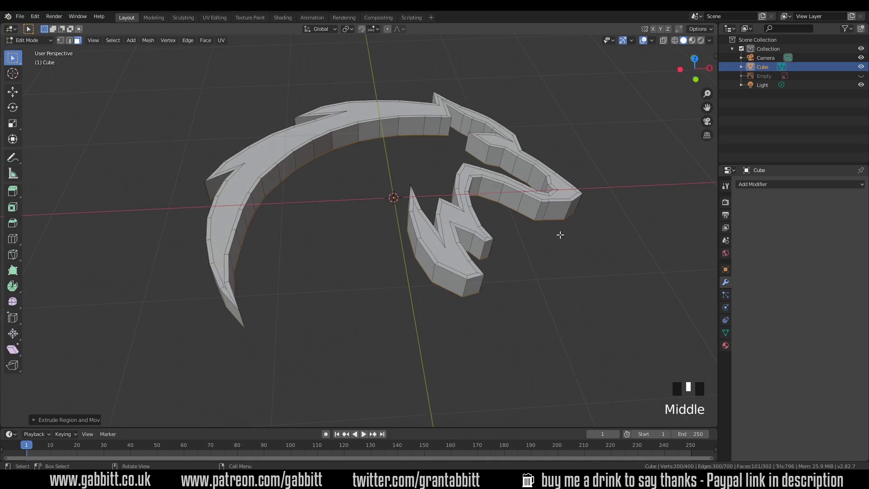
Try a Subdivision Surface modifier on the extruded logo, inspect its shading, and undo the modifier and the extrusion.
left_click(765, 184)
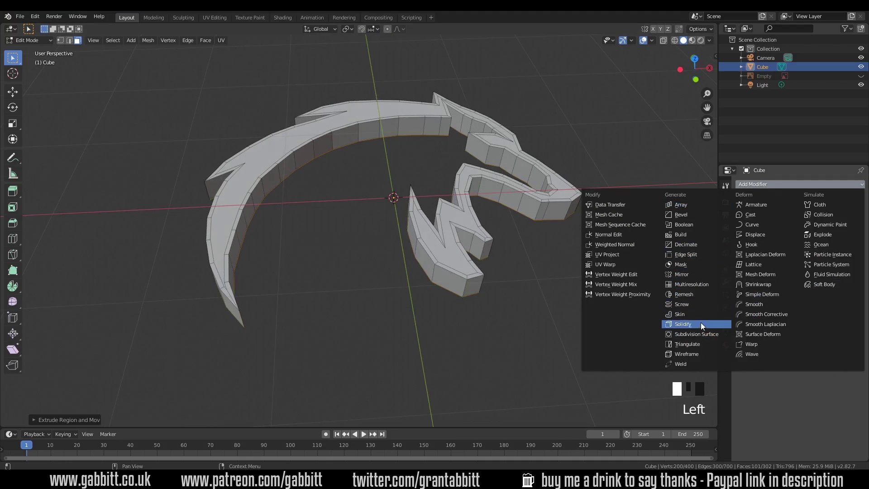
left_click(704, 334)
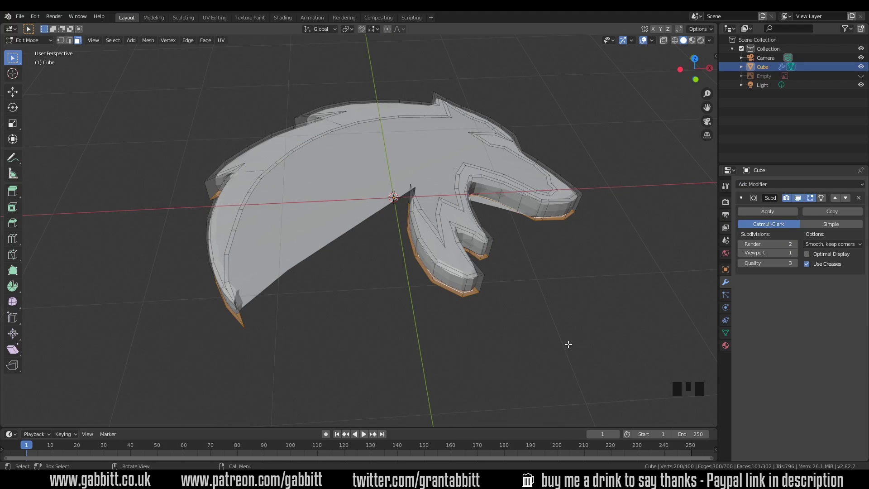
middle_click_drag(422, 190, 170, 192)
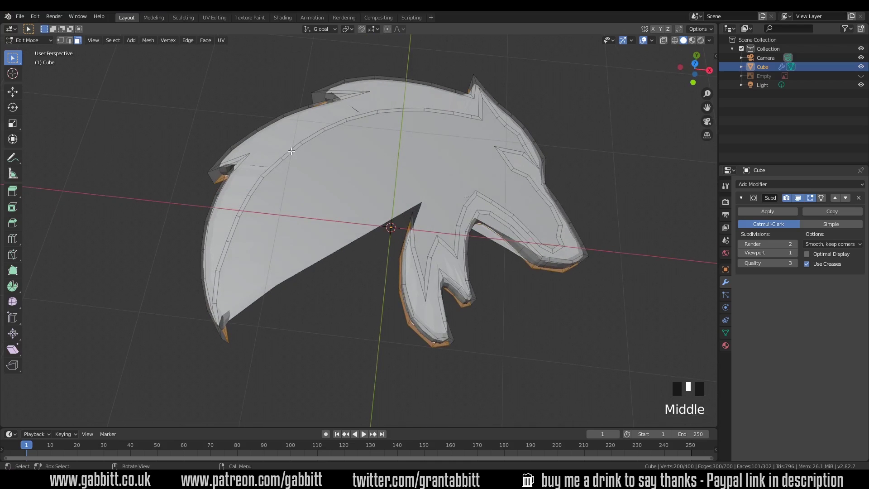
middle_click_drag(480, 212, 406, 229)
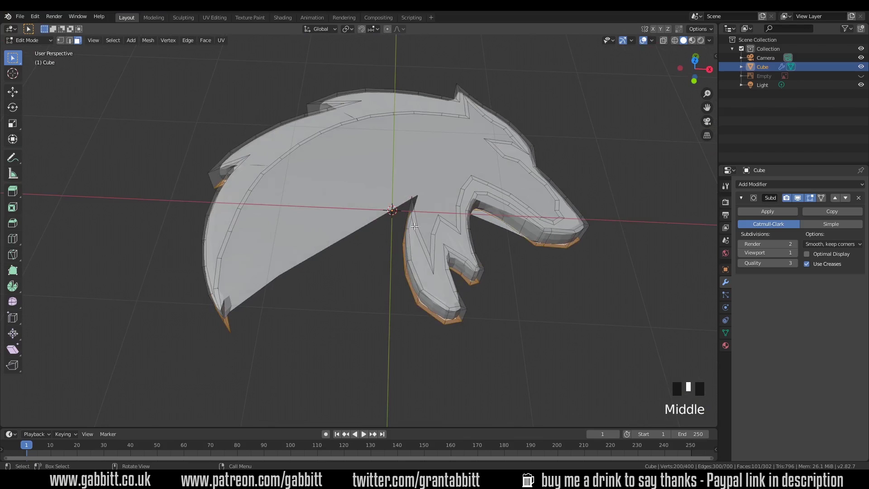
key("ctrl+z")
middle_click(244, 174)
Delete the large inner face of the silhouette, keeping only the inset border strip.
left_click(243, 172)
middle_click_drag(320, 174, 320, 197)
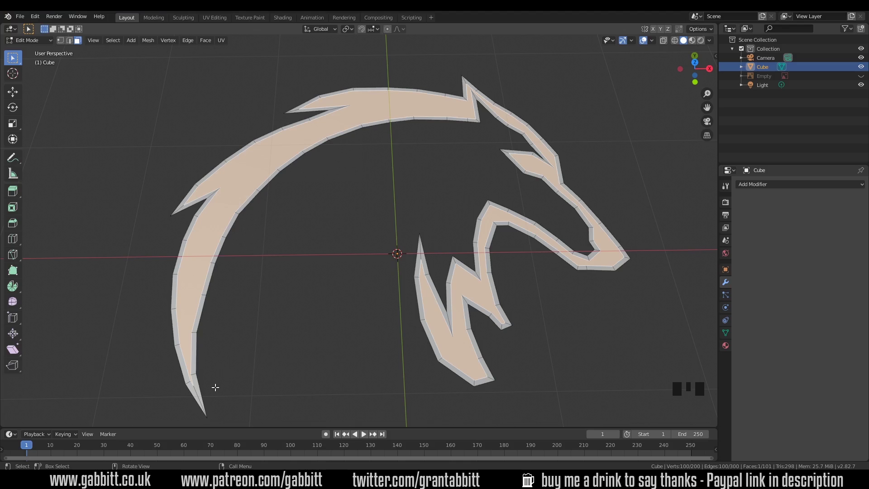
scroll(216, 386, "up", 1)
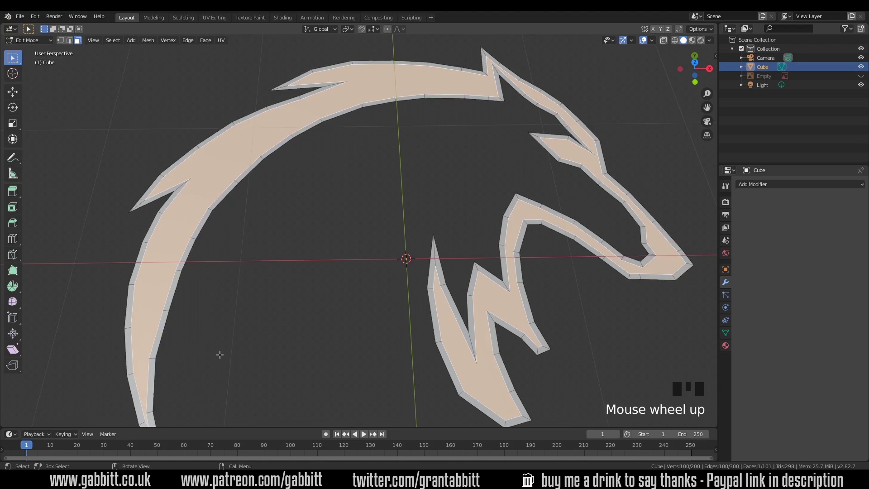
key("KP_7")
scroll(209, 351, "up", 2)
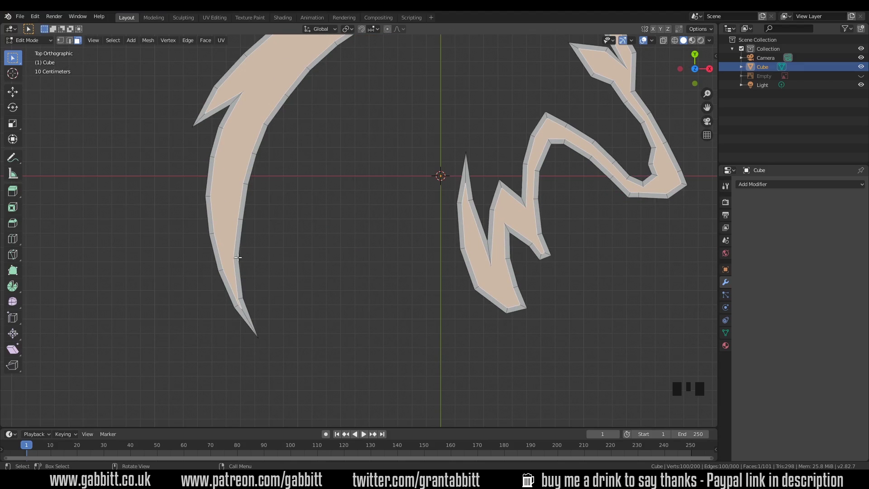
key("Delete")
left_click(212, 276)
Add a loop cut across the outer border strip just above the mane's lower tip.
scroll(285, 273, "up", 4)
middle_click_drag(285, 273, 293, 314, "shift")
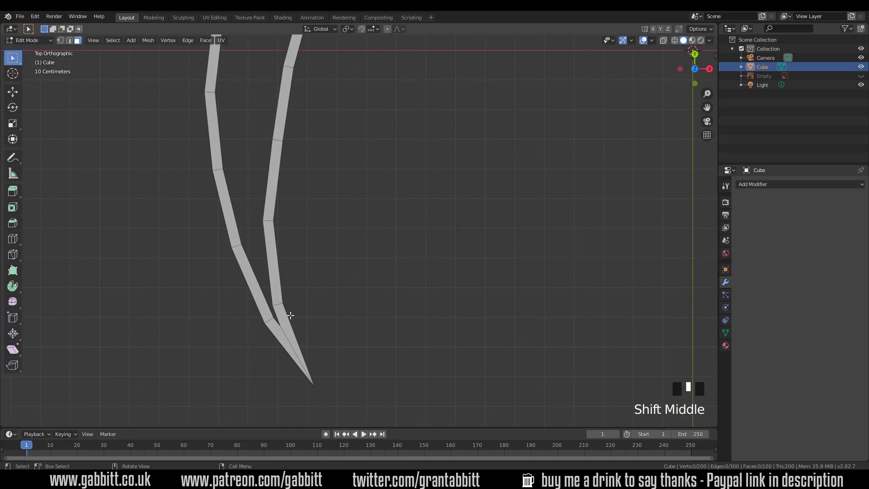
key("ctrl+r")
left_click(261, 300)
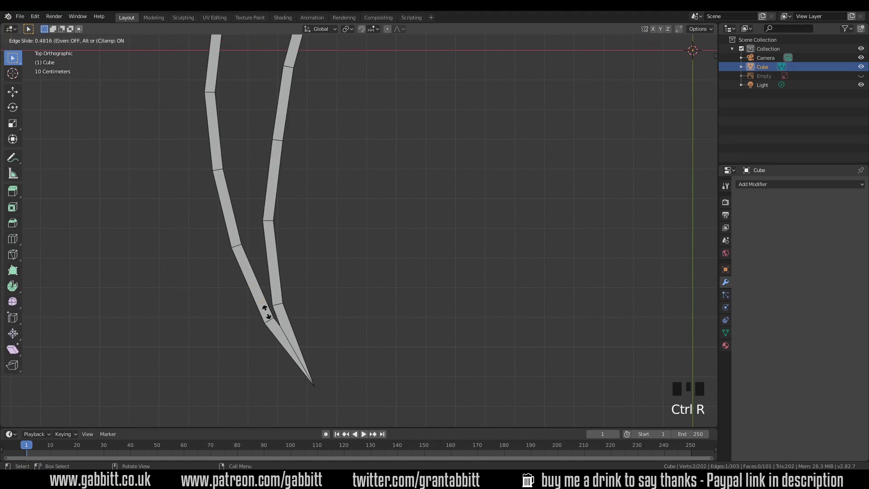
left_click(271, 311)
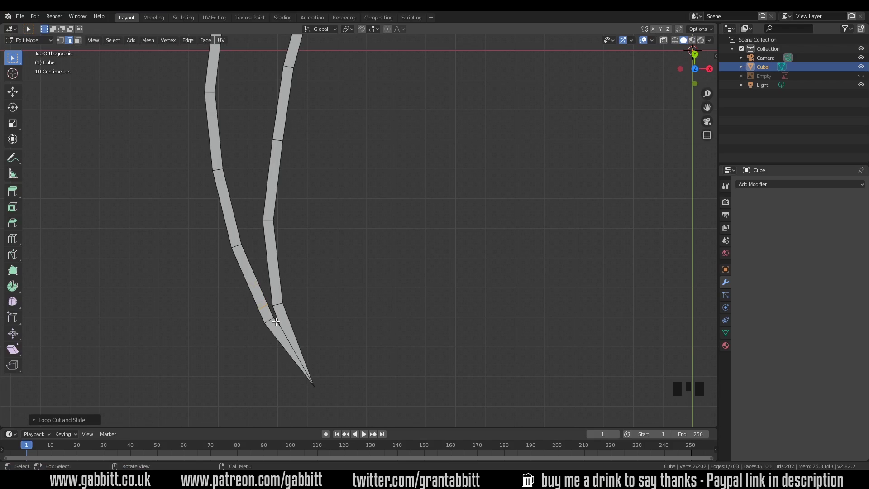
Fill the gap between the mane's two border strips with successive faces, from the lower tip up to the first notch.
left_click(283, 321)
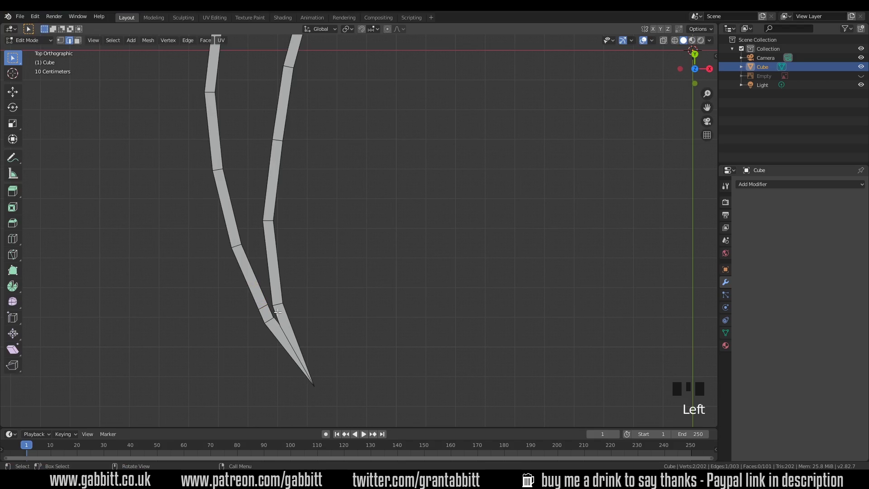
key("f")
key("f")
key("f")
middle_click_drag(299, 198, 298, 288, "shift")
key("f")
middle_click_drag(310, 252, 307, 302, "shift")
key("f")
key("f")
key("f")
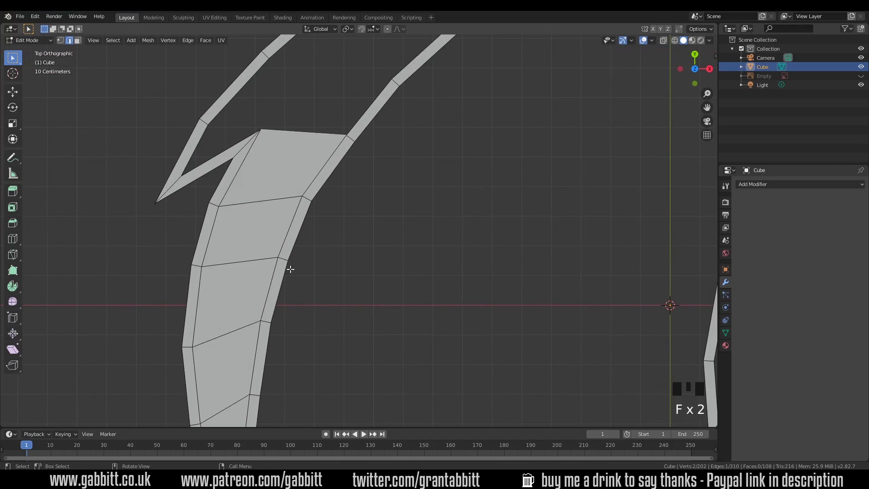
Try filling the spike and a triangle beside the first notch, and undo these fills together with the face below the notch.
middle_click_drag(303, 148, 285, 233, "shift")
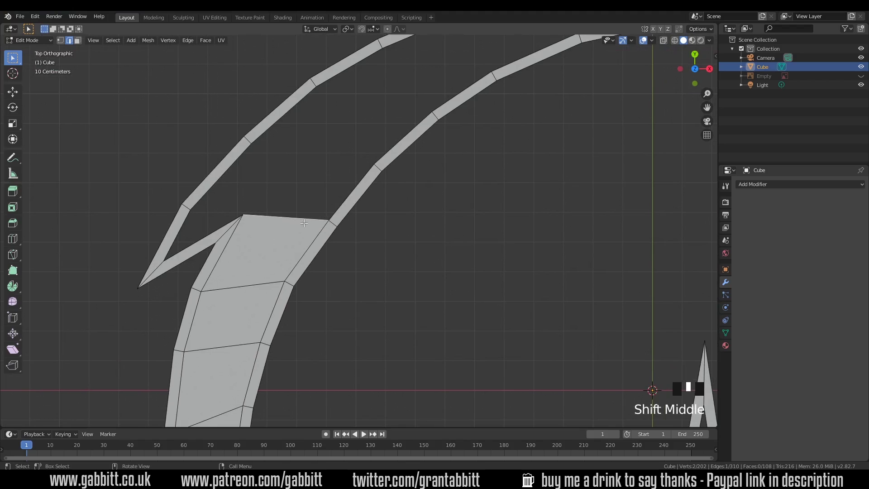
left_click(209, 218)
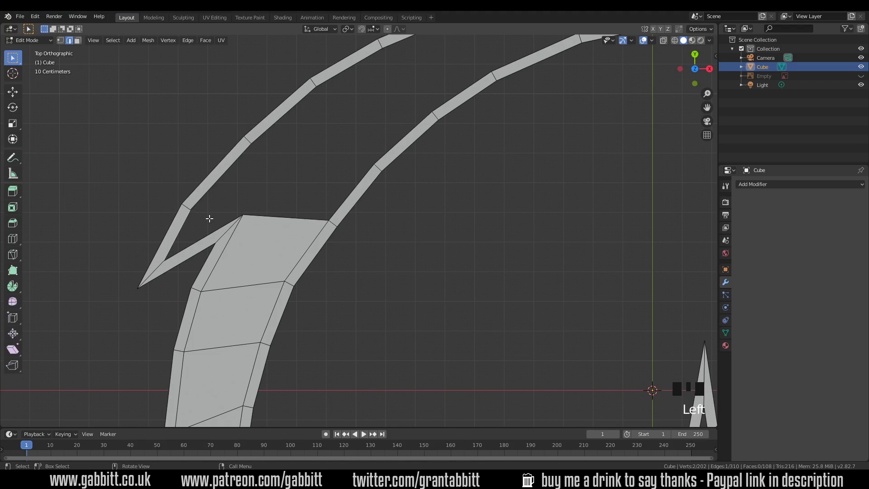
key("f")
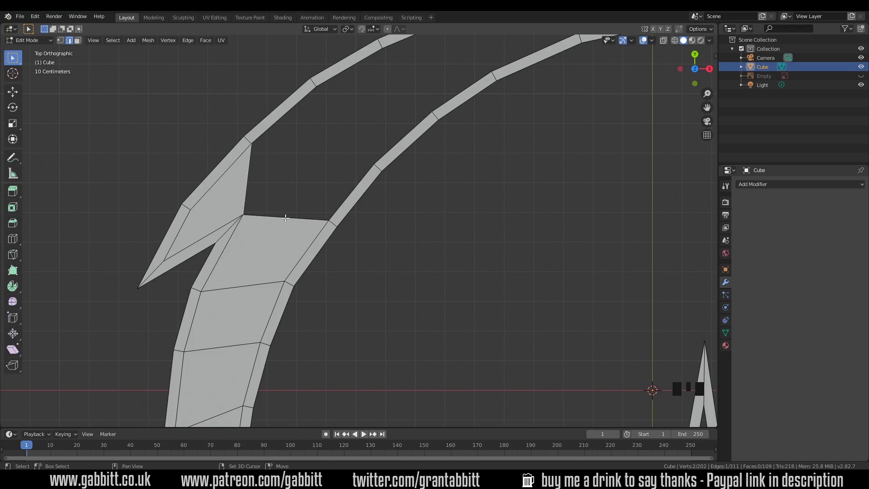
left_click(306, 215, "shift")
key("f")
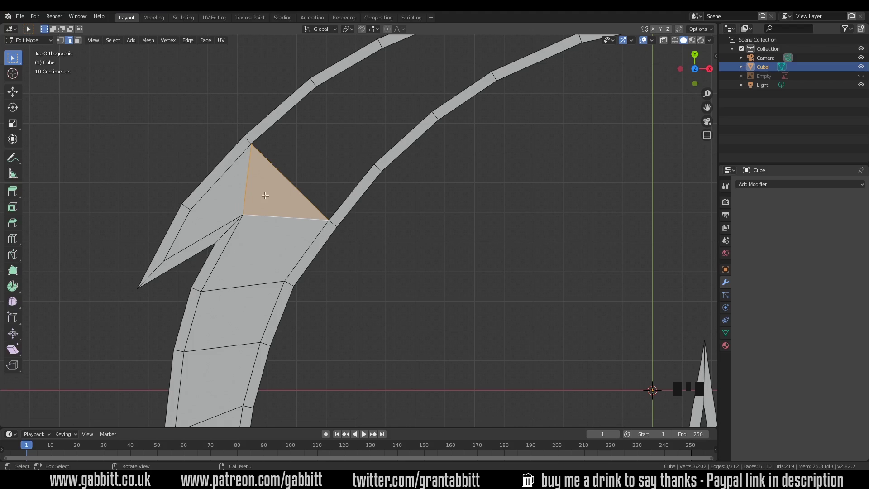
key("ctrl+z")
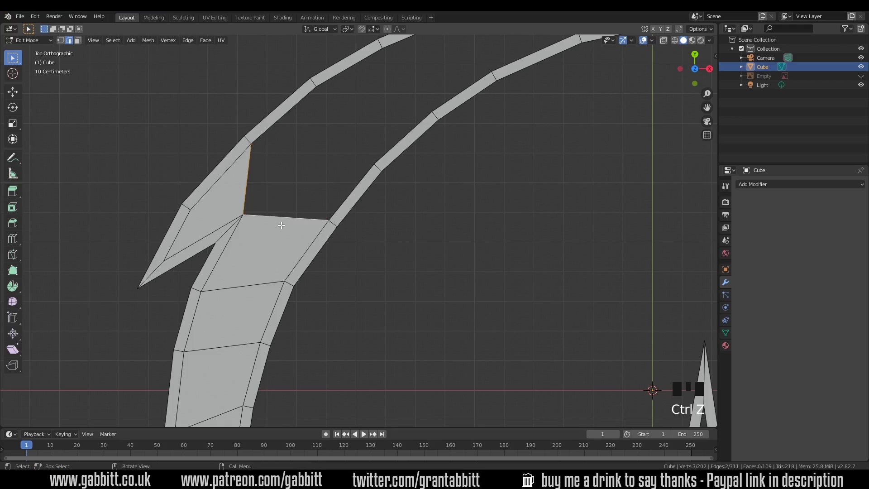
key("ctrl+z")
key("ctrl+z")
key("ctrl+z")
key("ctrl+z")
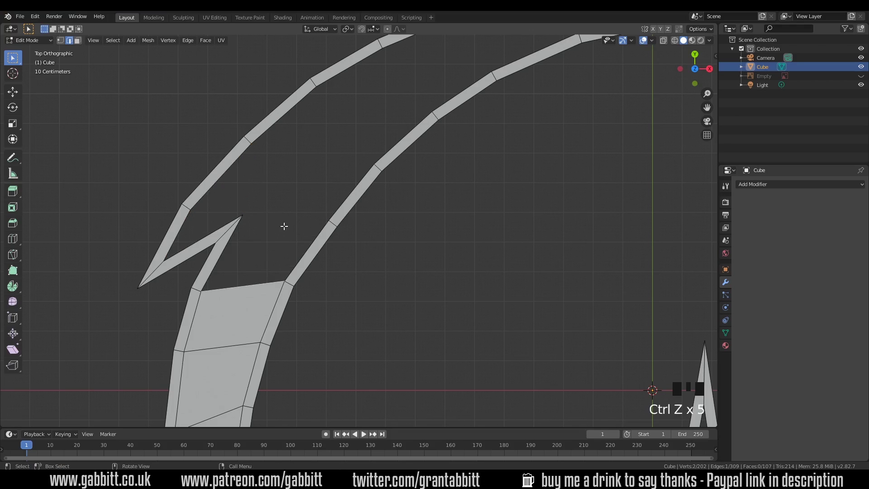
Add one loop cut across the outer border strip above the spike and one across the inner strip opposite the notch.
key("ctrl+r")
left_click(222, 171)
key("ctrl+r")
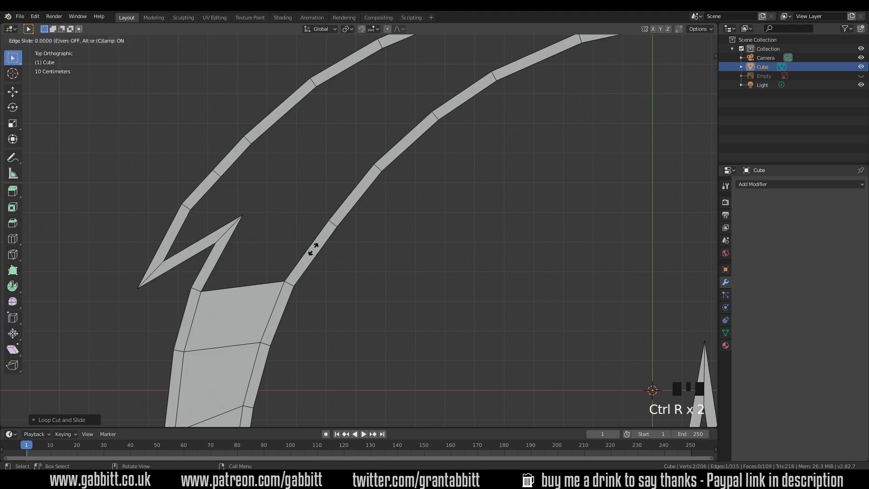
Extrude the notch's corner vertex about 0.09 m diagonally into the mane's open interior.
key("1")
left_click(243, 215)
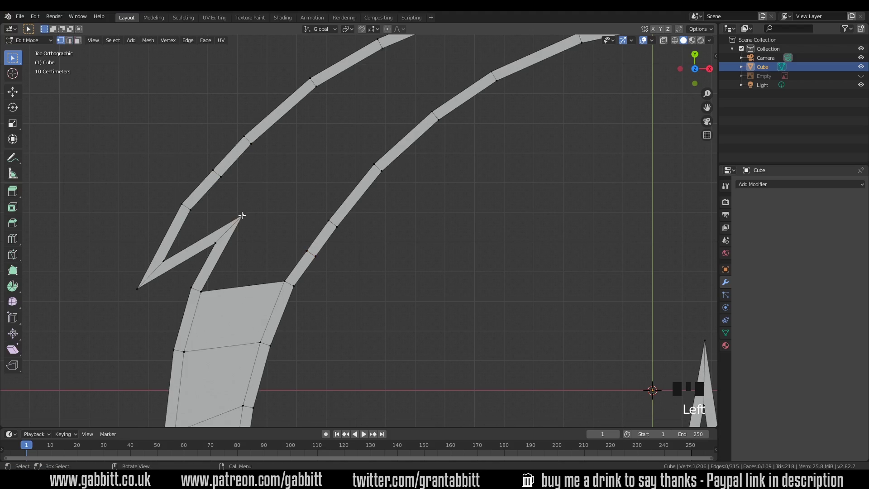
key("e")
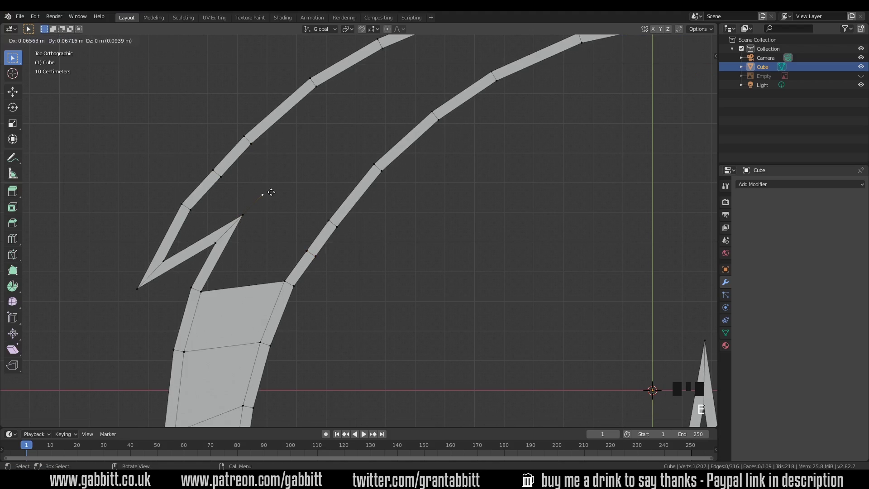
left_click(271, 190)
Fill quads around the notch, joining the newly extruded edge to the inner and outer border strips.
key("2")
left_click(245, 285)
key("f")
key("f")
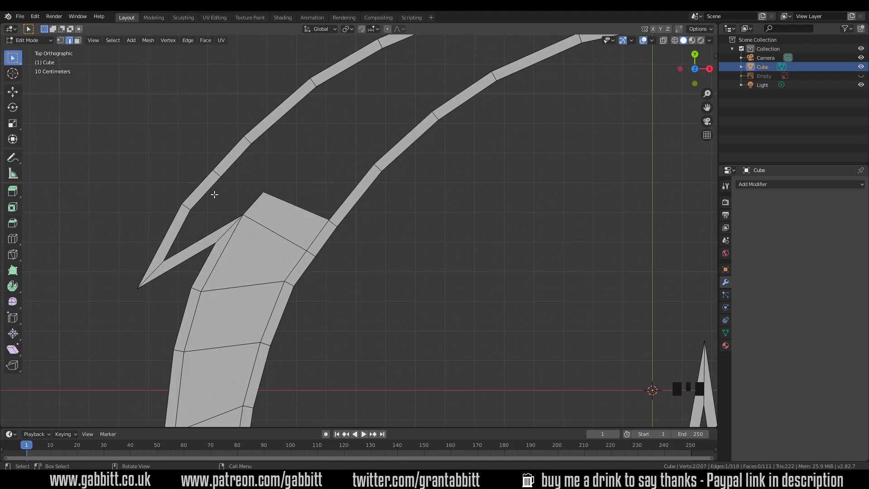
left_click(232, 200)
left_click(232, 195, "shift")
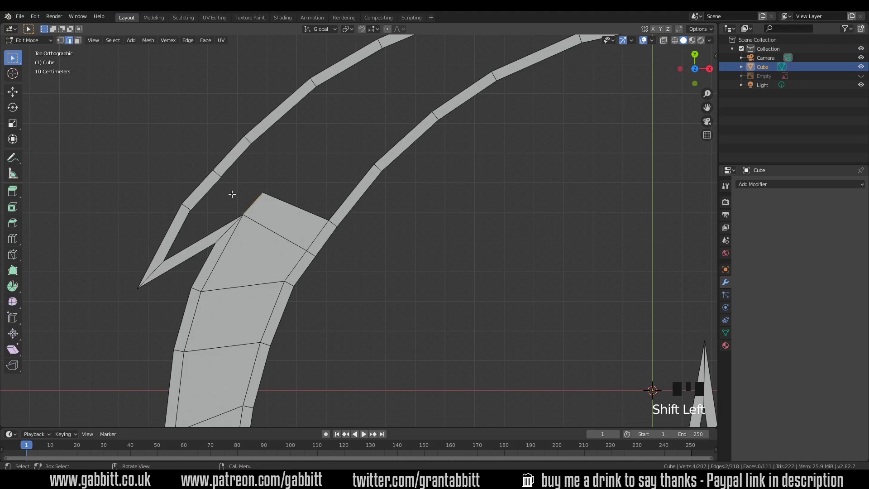
key("f")
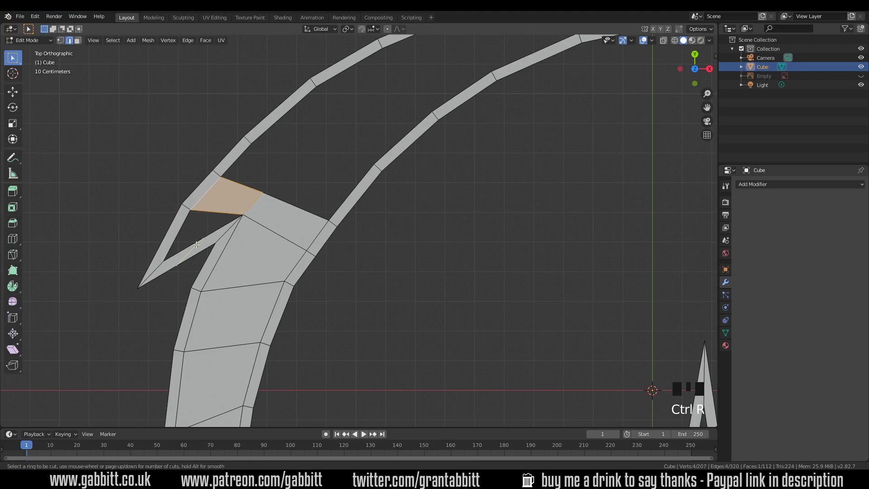
Add a loop cut near the tip of the spike's lower strip and fill the spike's interior with a quad.
key("ctrl+r")
left_click(179, 257)
right_click(179, 257)
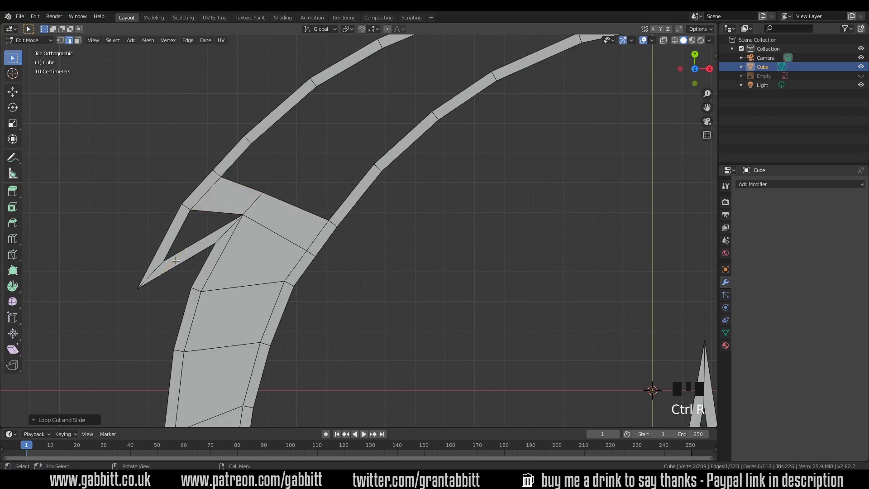
key("g")
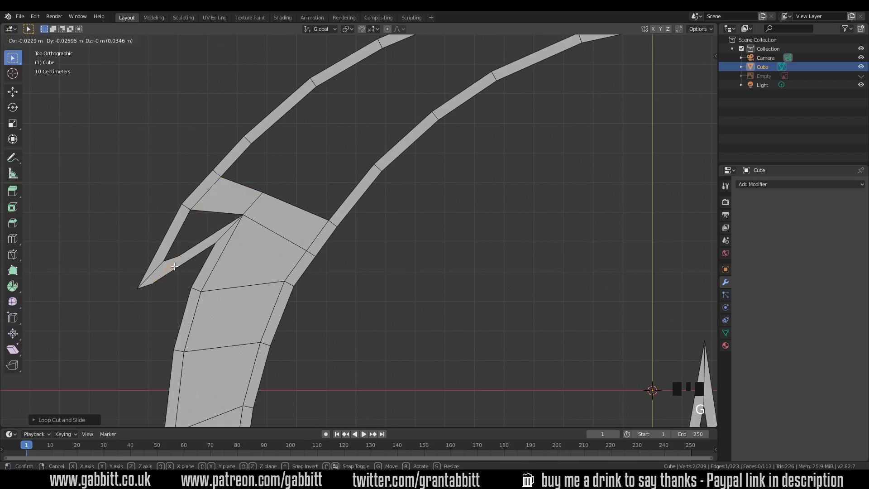
left_click(173, 254)
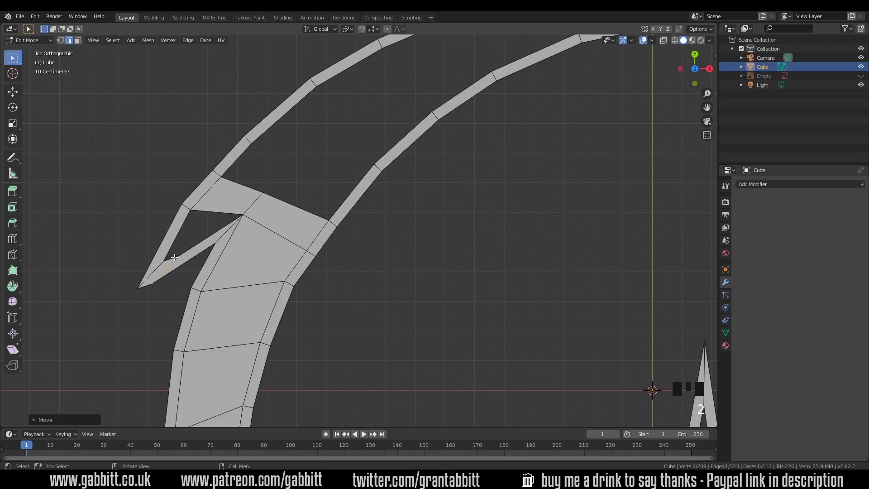
left_click(187, 248)
key("f")
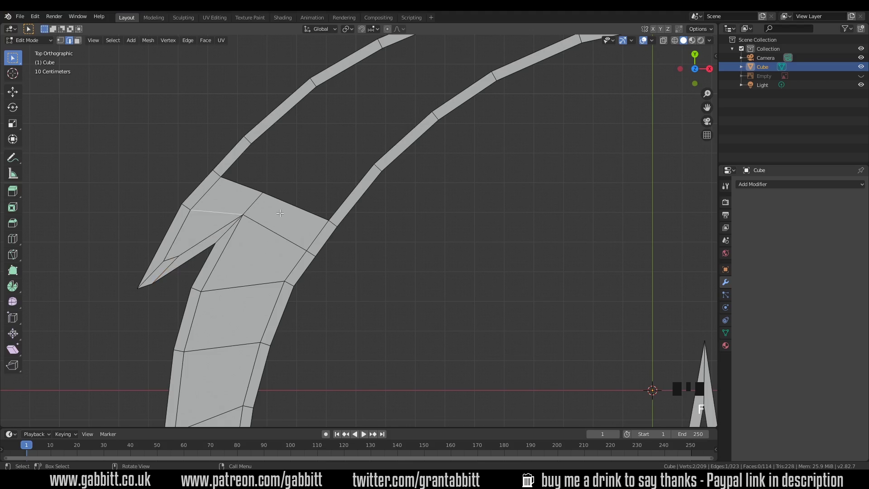
Extrude a chain of four edges from the notch's filled corner vertex along the middle of the open mane, ending beside the second notch.
key("1")
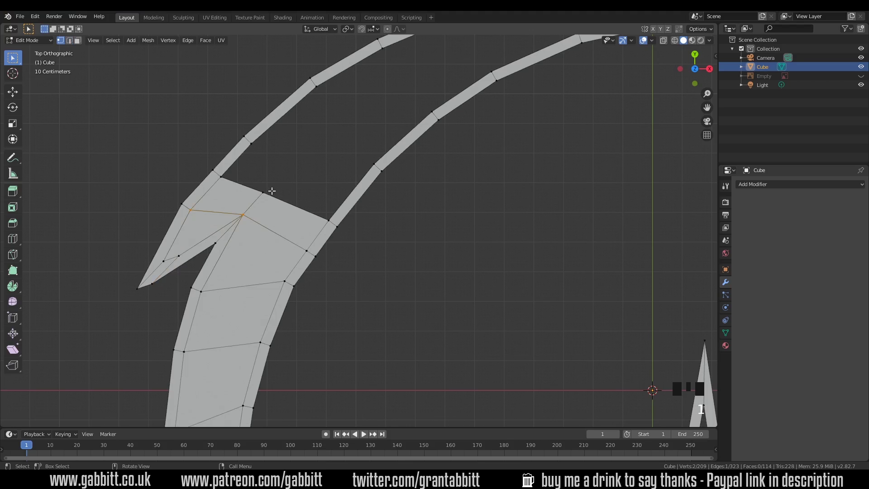
middle_click_drag(338, 151, 289, 222, "shift")
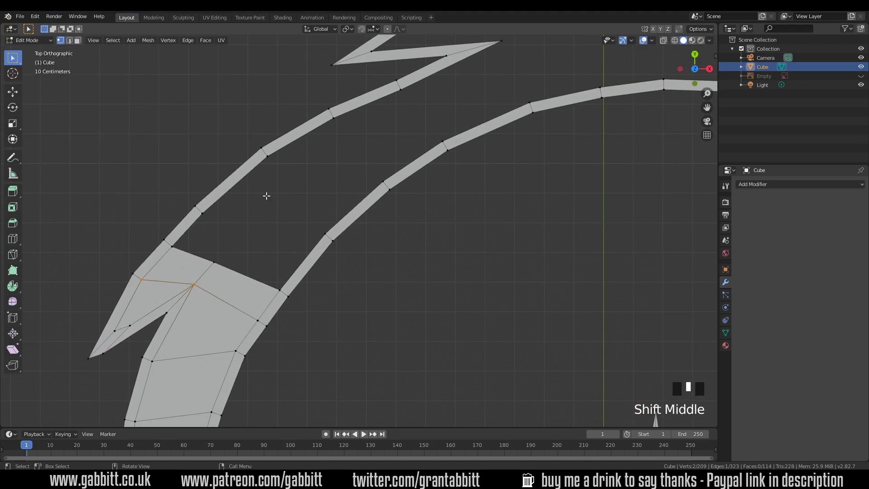
left_click(217, 263)
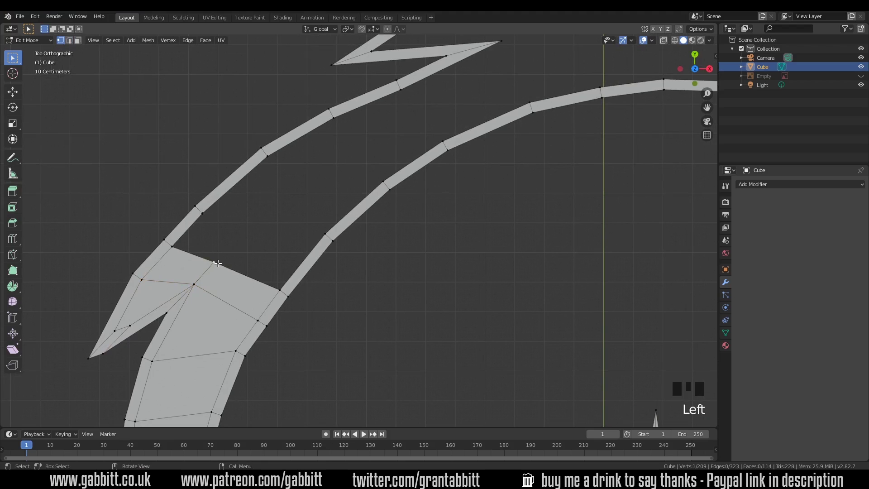
key("ctrl+z")
middle_click_drag(218, 263, 290, 223, "shift")
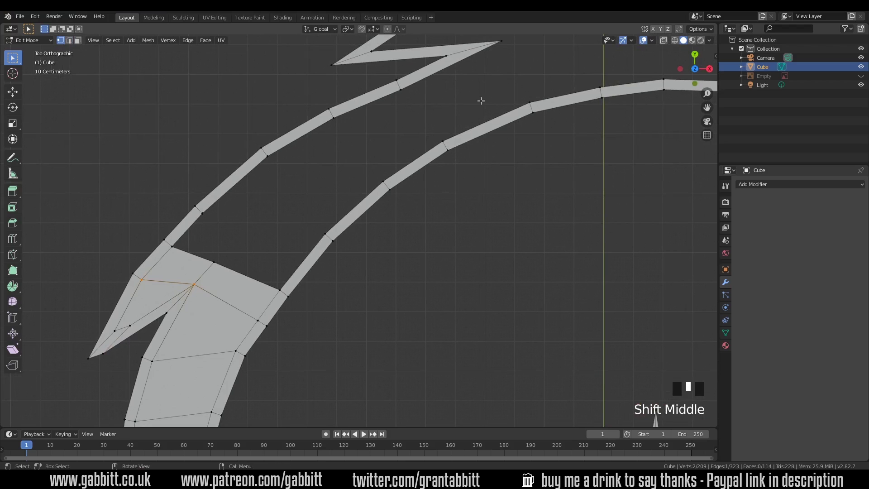
left_click(221, 262)
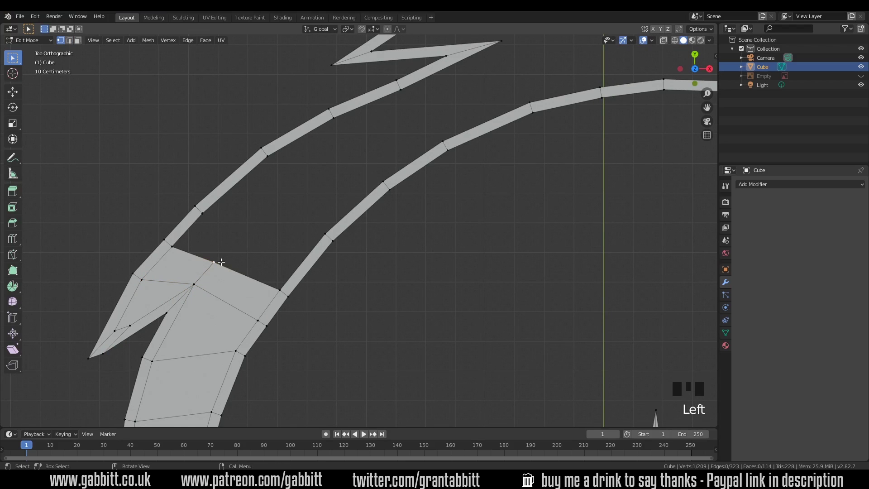
key("e")
left_click(273, 209)
key("e")
left_click(352, 153)
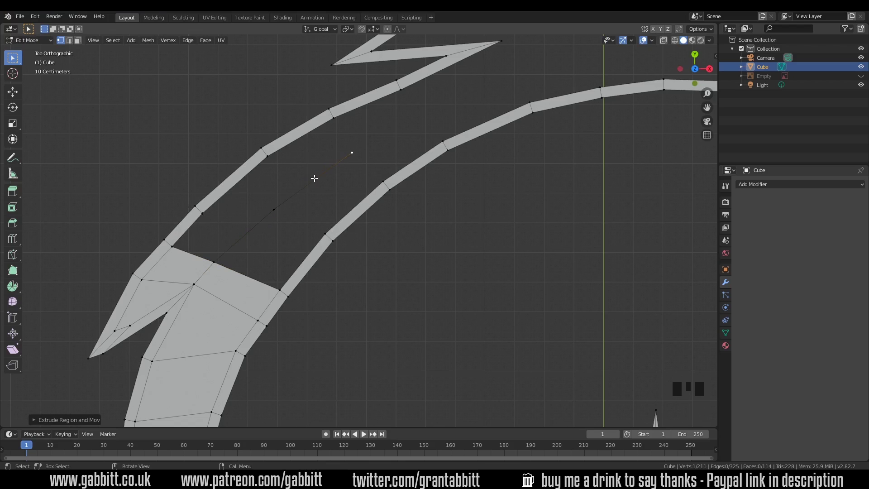
key("e")
left_click(421, 114)
middle_click_drag(414, 128, 300, 191, "shift")
key("e")
left_click(419, 126)
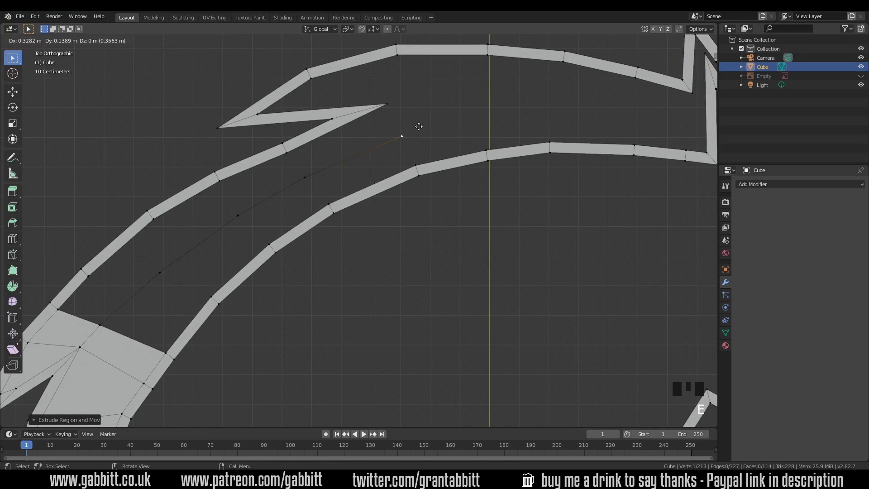
middle_click_drag(412, 125, 451, 104, "shift")
Dissolve the first crosswise edge in the outer border strip above the filled area.
left_click_drag(116, 234, 131, 255)
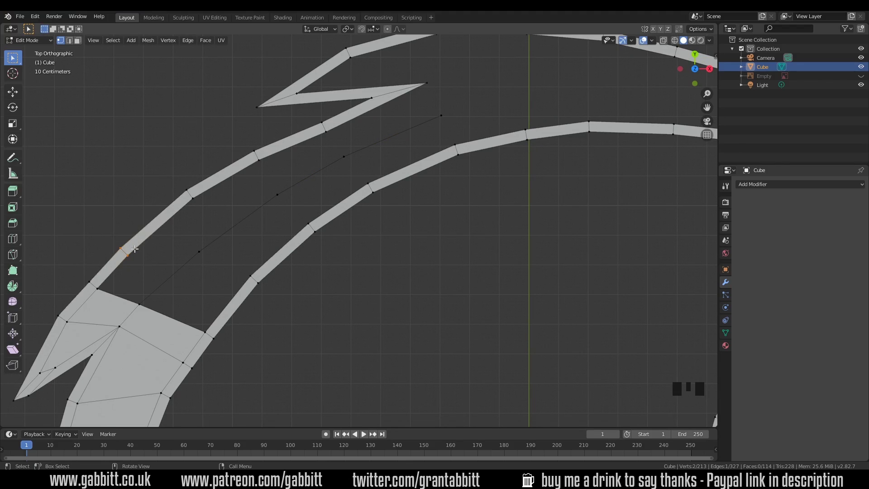
key("Delete")
left_click(136, 289)
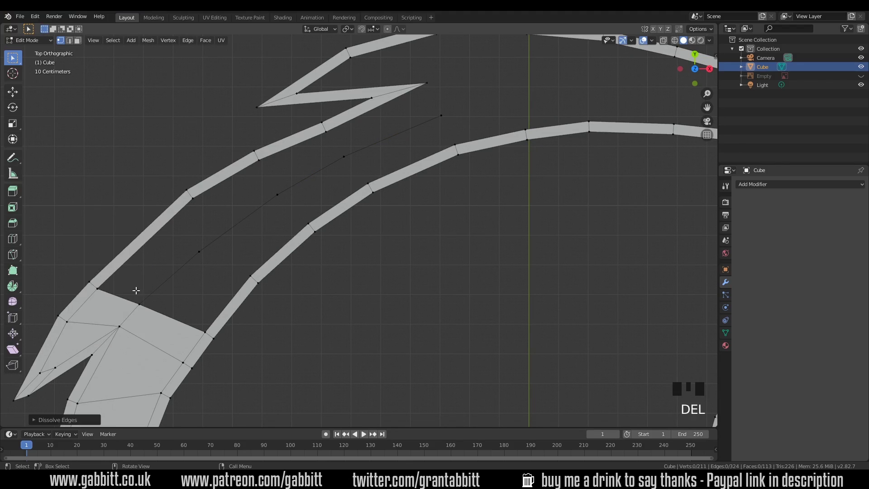
Fill the gap between the extruded centre chain and the inner border strip with four quads.
key("2")
left_click(180, 312)
key("f")
key("f")
key("f")
key("f")
key("f")
key("f")
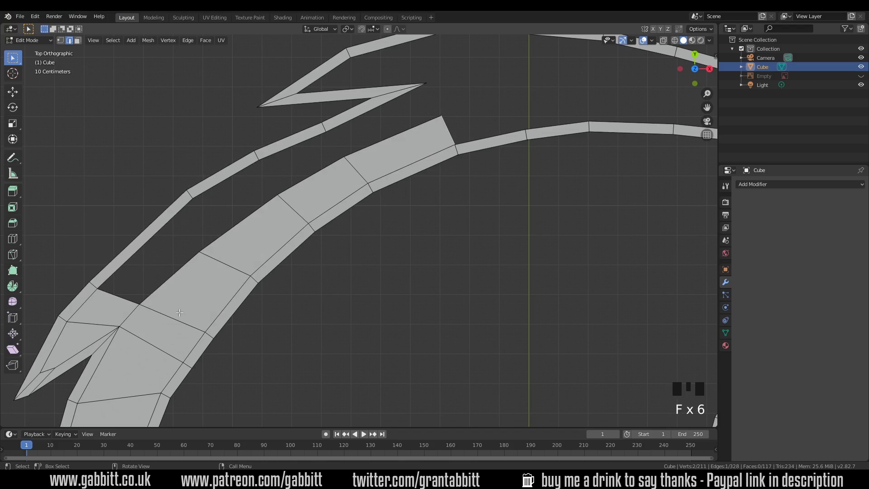
Fill the gap between the centre chain and the outer border strip with quads up to the second notch.
left_click(120, 299)
key("f")
key("f")
key("f")
key("f")
key("f")
Fill the interior of the second spike with a face.
middle_click_drag(349, 80, 296, 189, "shift")
left_click(297, 188)
key("f")
Fill a quad between the two near-vertical border strips leading up to the pointed tip at the arch's right end.
middle_click_drag(379, 233, 253, 246, "shift")
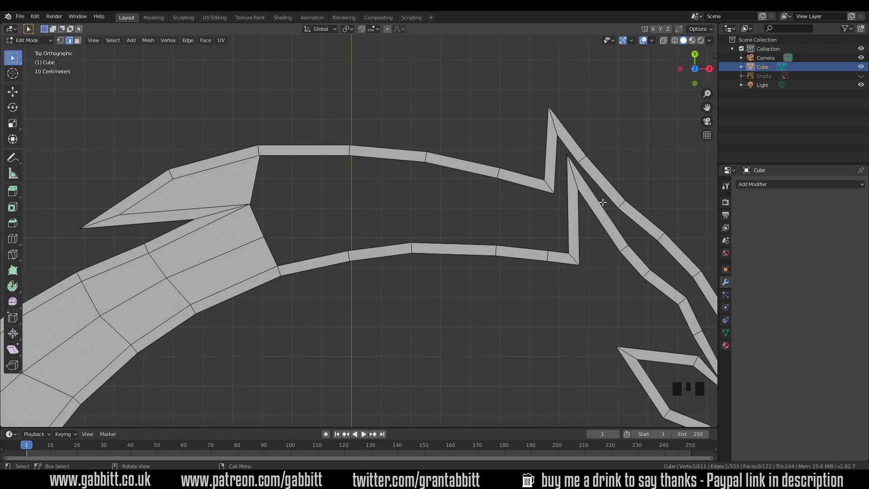
left_click(574, 175, "shift")
key("f")
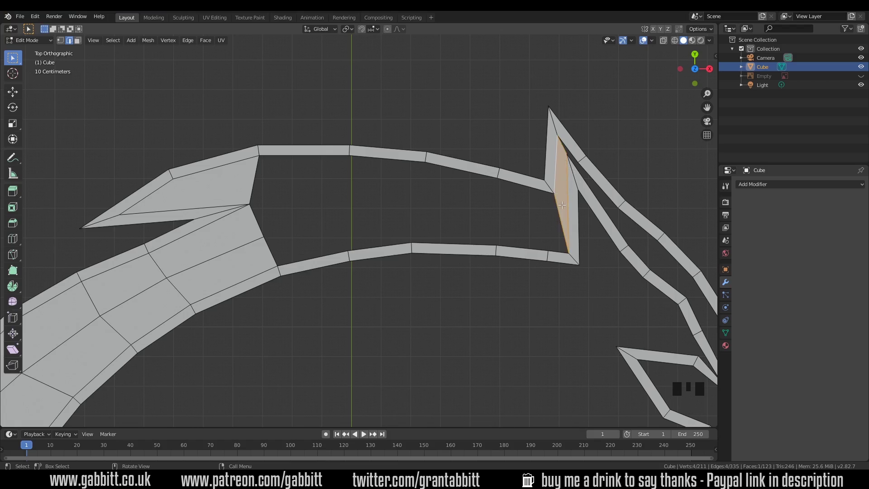
Dissolve the crosswise edge in the lower border strip closest to the arch's right corner.
left_click_drag(539, 243, 557, 260)
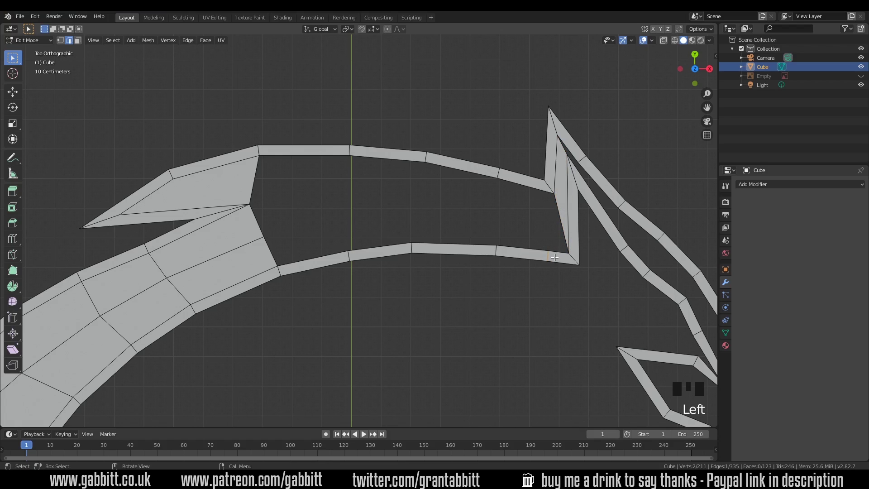
key("Delete")
left_click(553, 257)
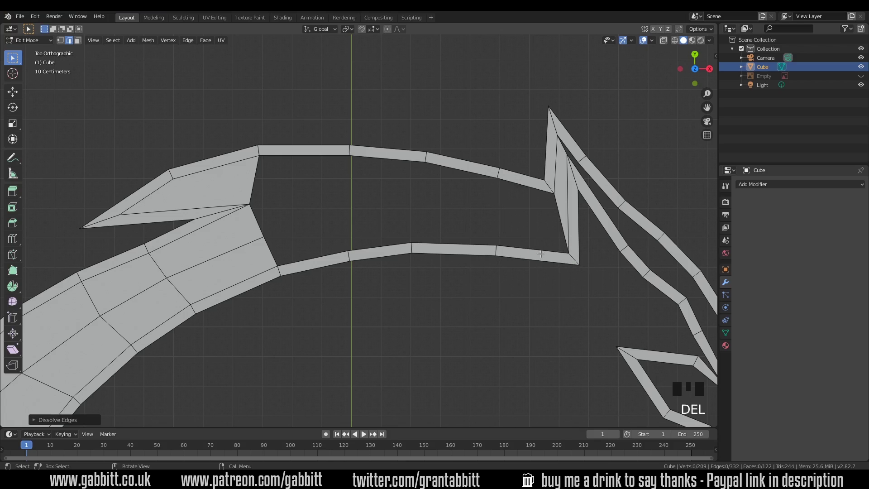
Fill the arch's open interior with three quads, working from its right corner back toward the second spike.
left_click(561, 226)
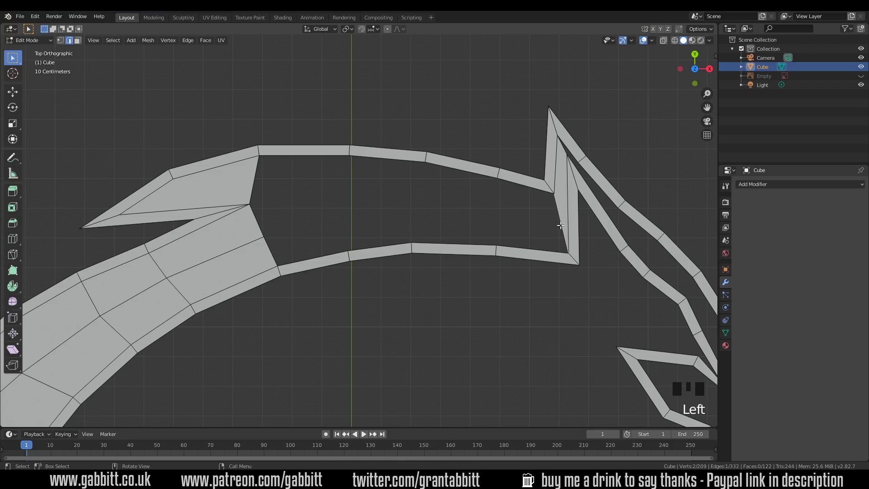
key("f")
key("f")
key("f")
key("f")
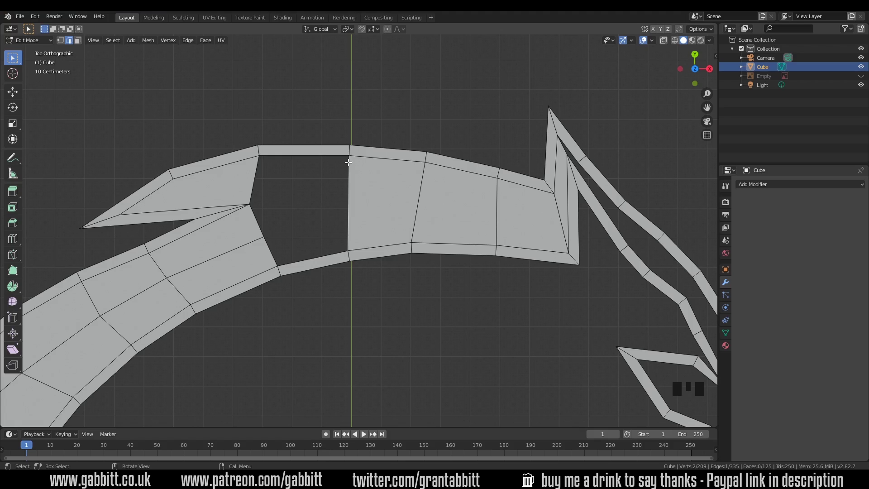
Extrude the short edge beside the second notch about 0.2 m into the remaining gap.
left_click(259, 223)
key("e")
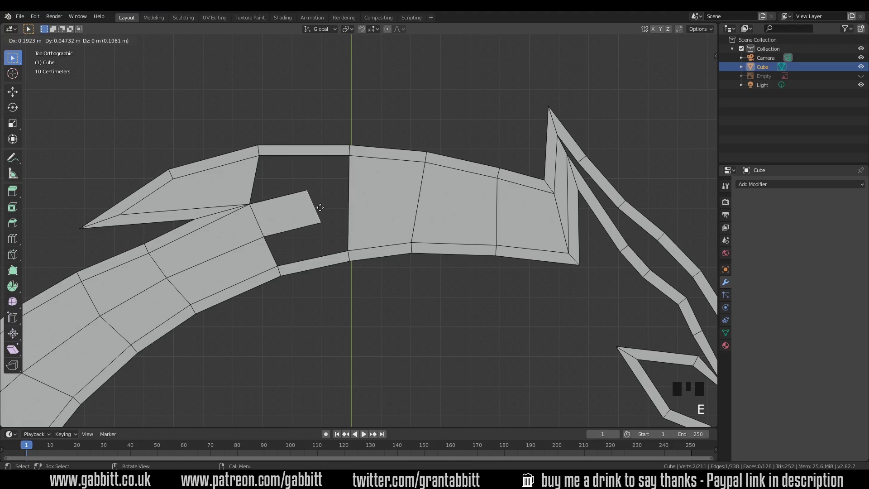
left_click(321, 209)
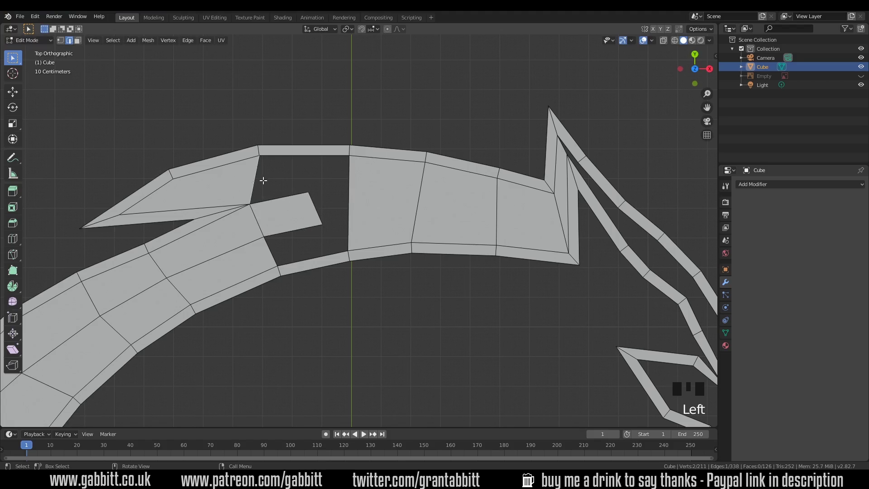
Fill the three quads around the extruded face, joining it to the border strips and the filled arch.
key("f")
key("f")
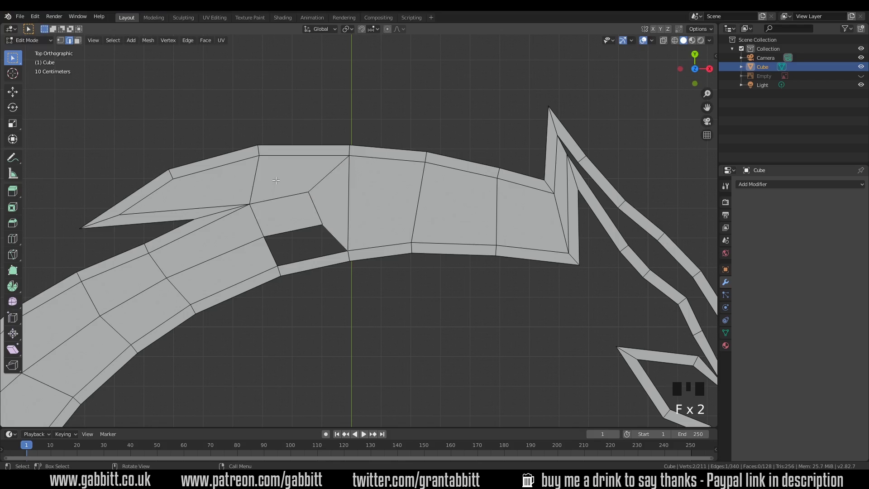
key("f")
Add a loop cut across the inner border strip just below the pointed tip at the arch's right end.
middle_click_drag(291, 235, 391, 154, "shift")
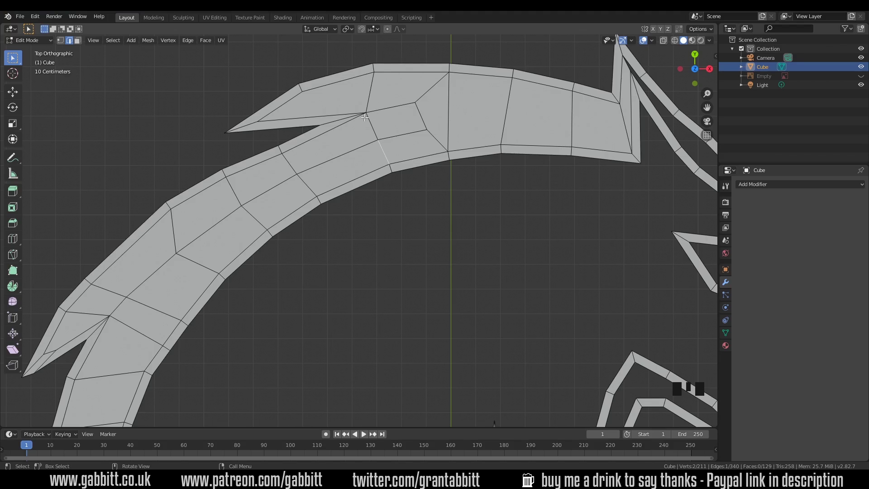
middle_click_drag(659, 117, 426, 167, "shift")
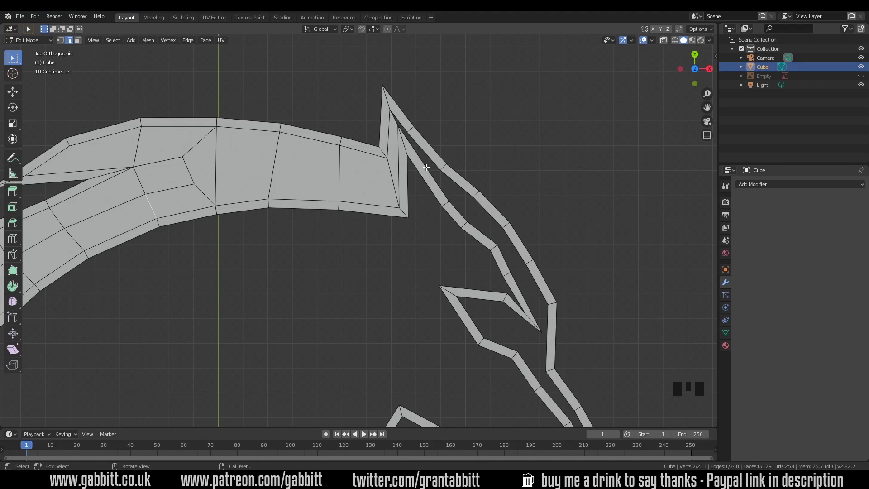
key("ctrl+r")
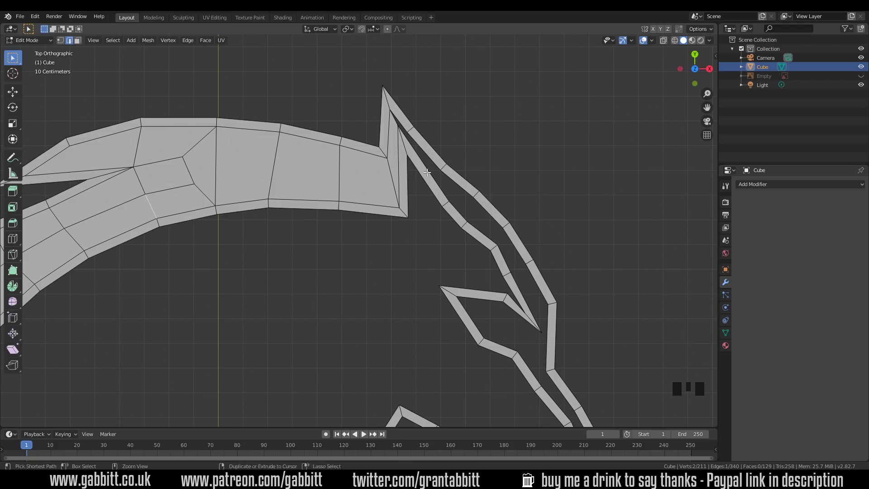
left_click(413, 140)
Fill the gap between the outer and inner strips with quads from the pointed tip down to the next notch.
key("f")
key("f")
key("f")
key("f")
key("f")
key("f")
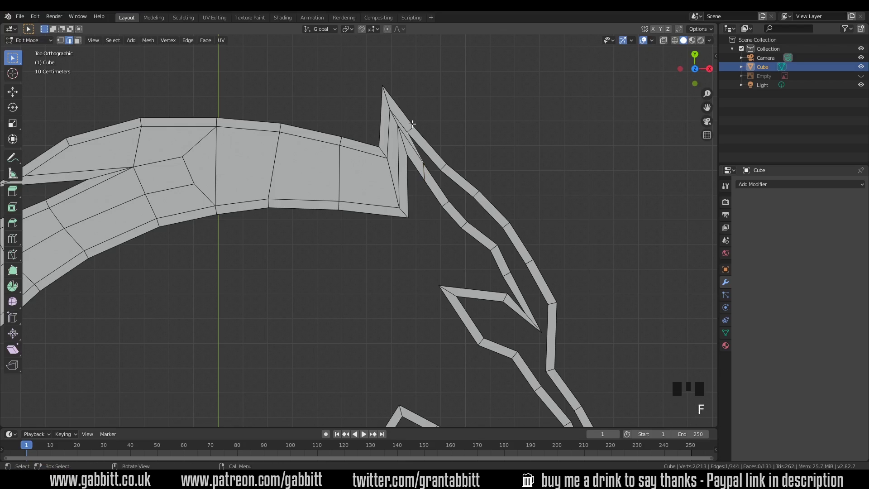
key("f")
key("f")
Move the inset corner vertex at the end of the newly filled band slightly back toward the notch.
middle_click_drag(412, 123, 326, 43, "shift")
scroll(448, 277, "up", 2)
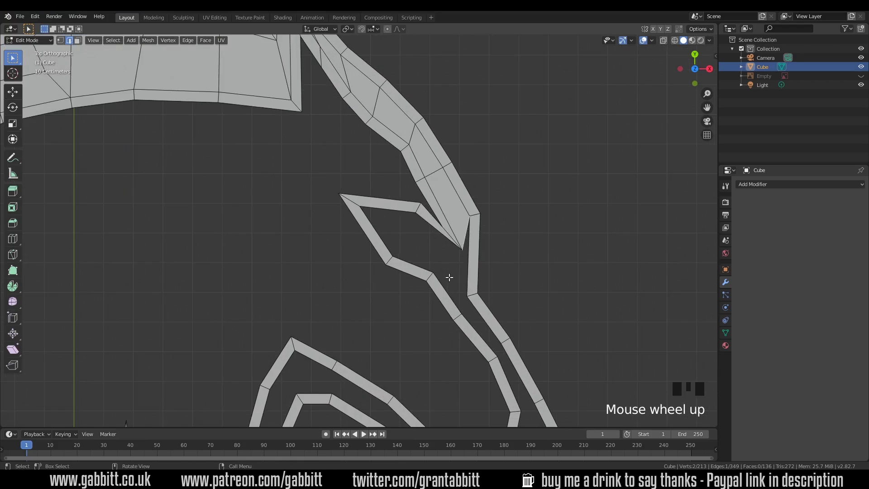
middle_click_drag(449, 277, 424, 235, "shift")
scroll(424, 235, "up", 2)
key("1")
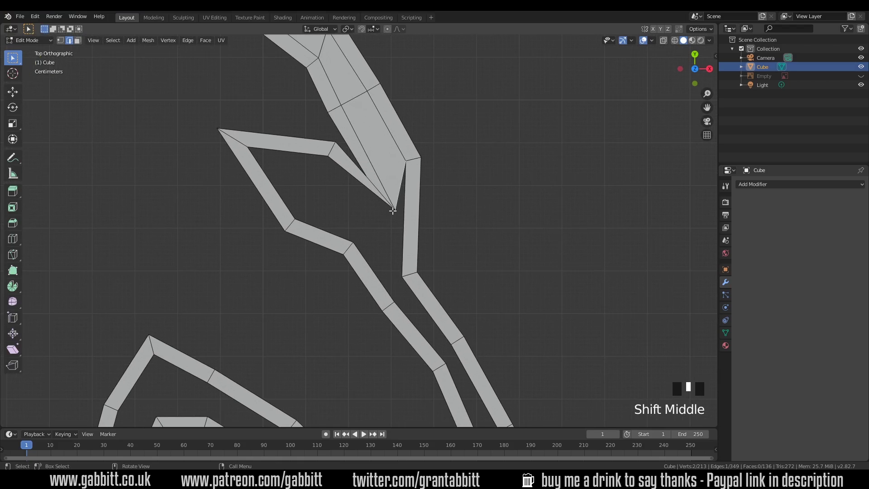
left_click(390, 206)
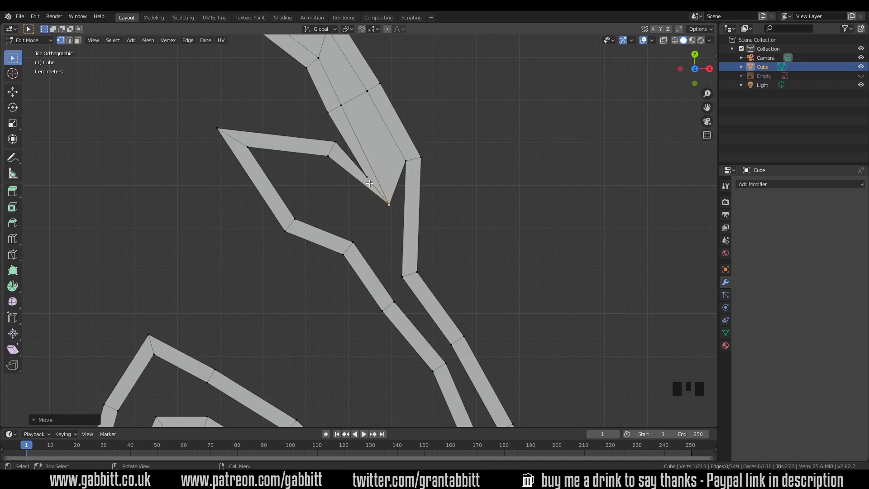
Knife-cut across the filled band's end, from the outer strip's corner vertex to the opposite edge of the inner strip.
key("k")
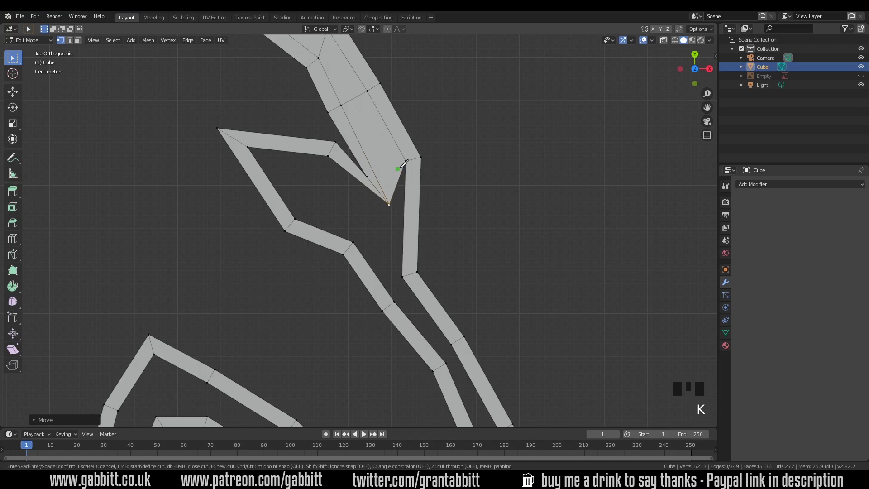
middle_click_drag(389, 177, 349, 140)
left_click(341, 142)
left_click(277, 149)
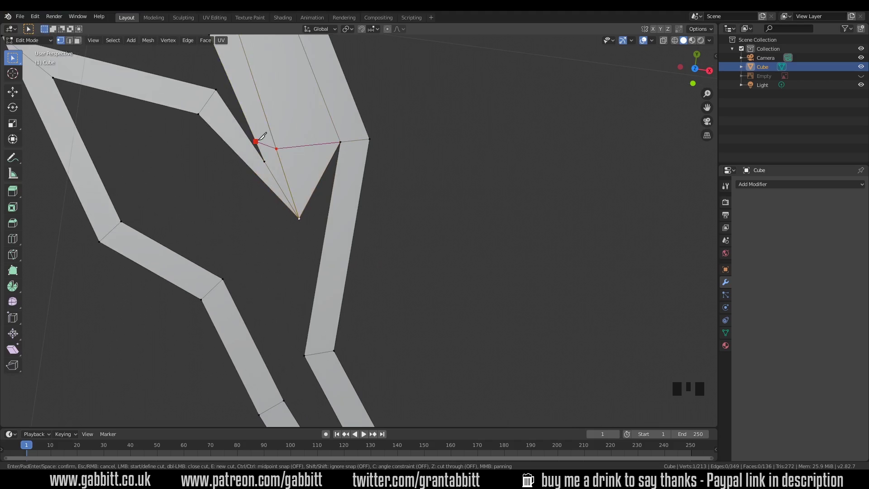
key("Return")
Move the inset corner vertex below the knife cut farther in toward the notch.
left_click(299, 219)
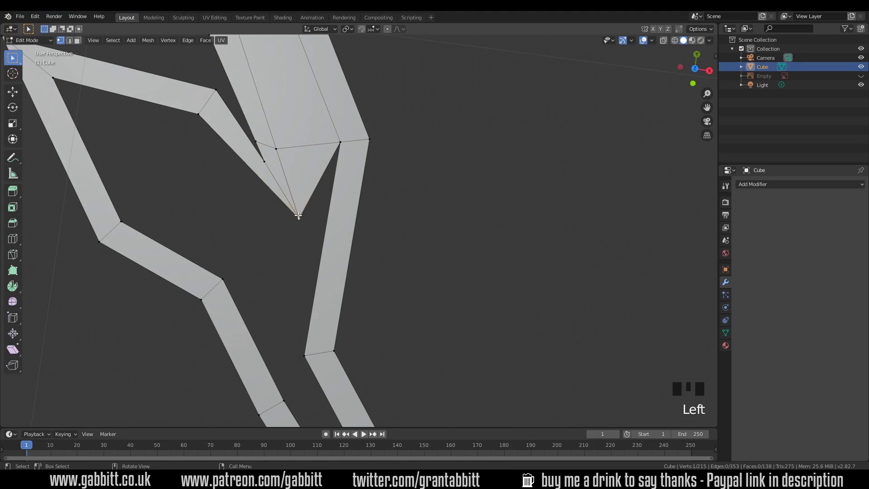
key("g")
left_click(284, 195)
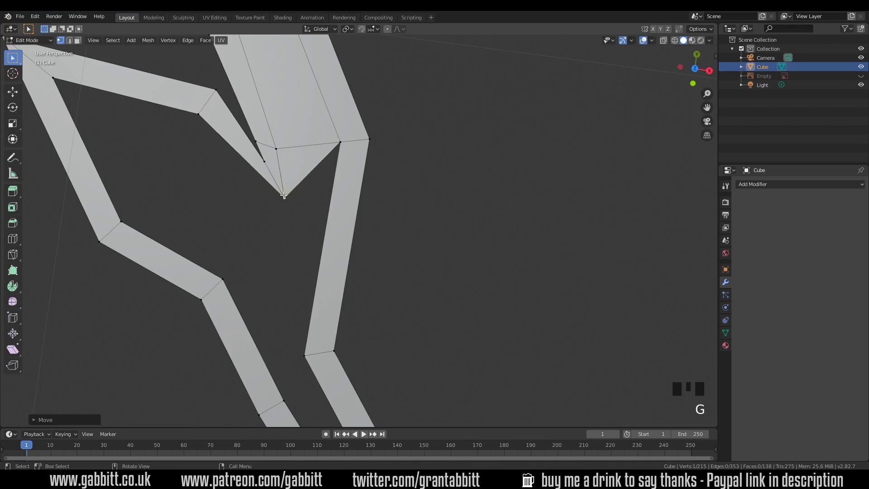
Return to the top view and add a loop cut across the short border strip beside the notch.
key("KP_7")
key("ctrl+r")
left_click(281, 190)
left_click(282, 191)
Slide the new loop cut into place and nudge the neighbouring notch vertices to even out the short border strip.
key("g")
key("g")
left_click(287, 198)
key("g")
left_click(285, 195)
left_click(283, 187)
key("g")
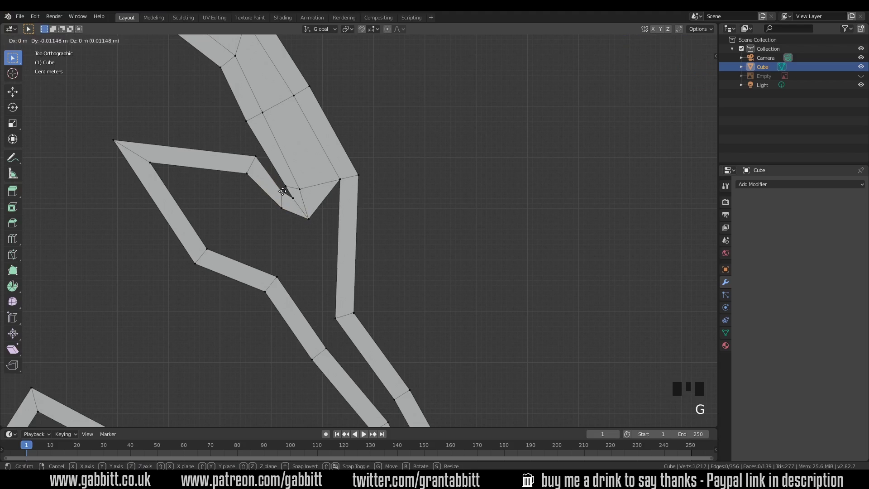
left_click(292, 184)
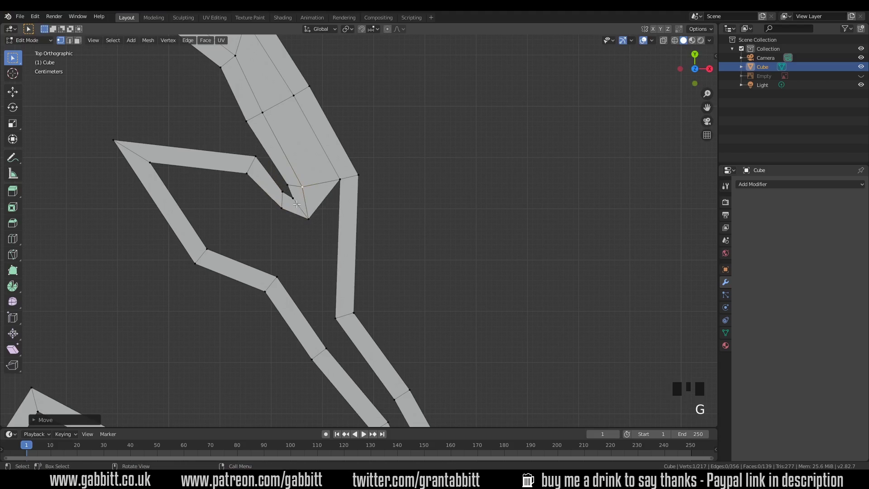
Delete the triangular face that bridges the notch tip and the outer border strip.
key("3")
left_click(323, 199)
key("Delete")
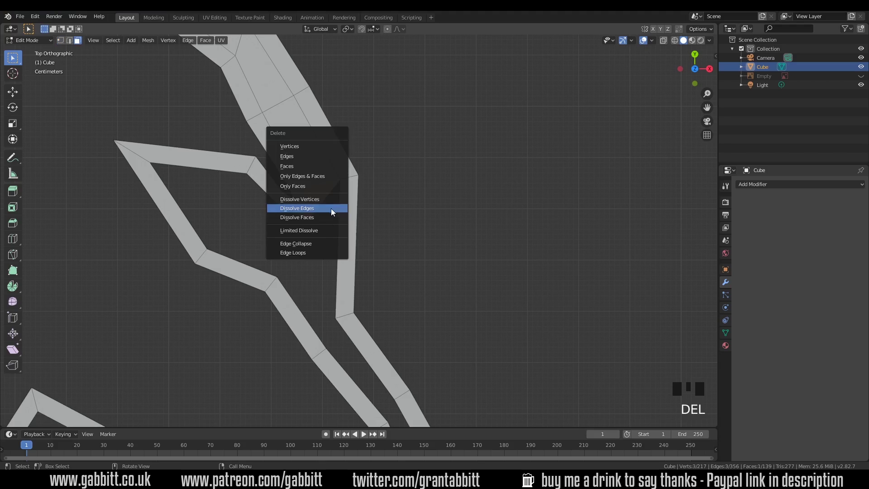
left_click(301, 176)
Fill the pointed region beside the notch and the gap to the outer border strip with successive quad faces.
key("2")
left_click(220, 170)
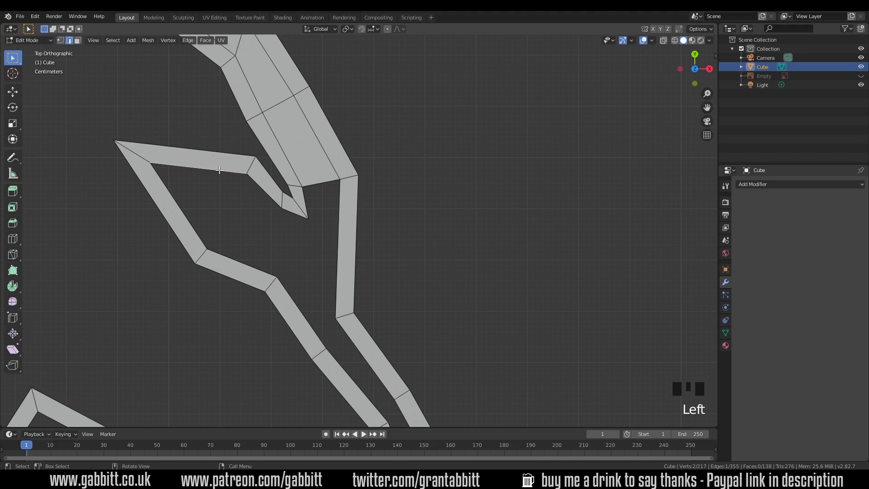
key("f")
key("f")
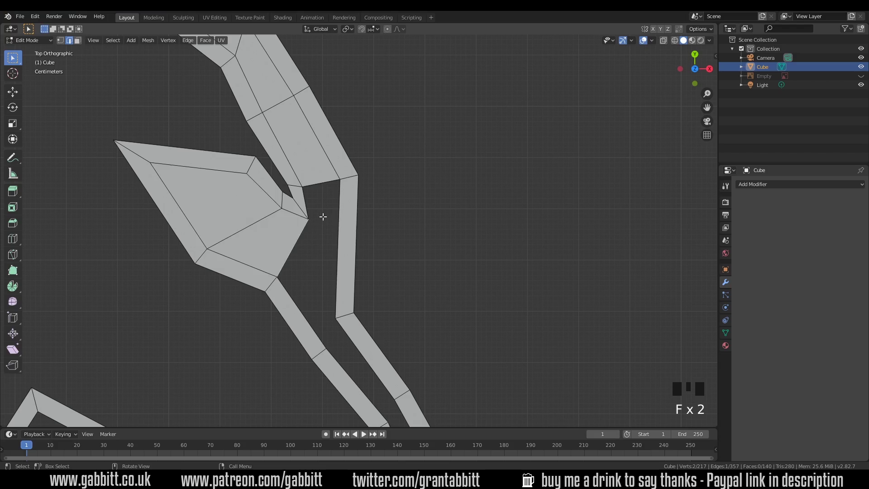
key("f")
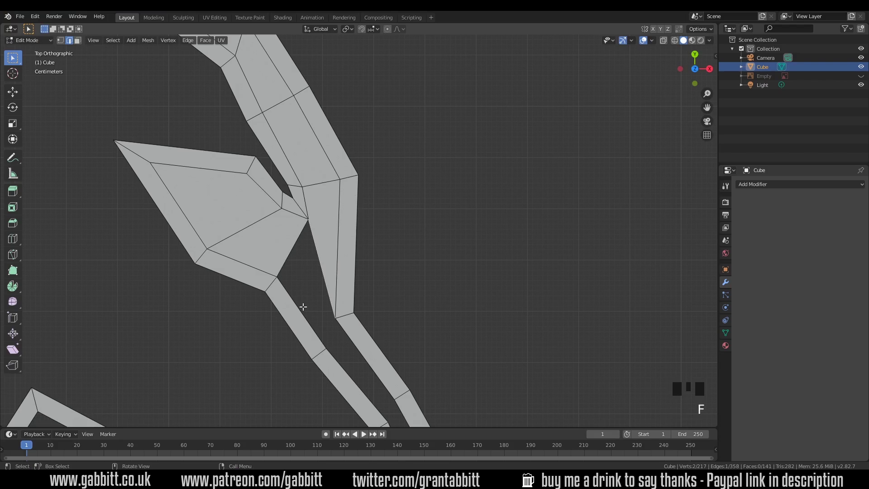
key("f")
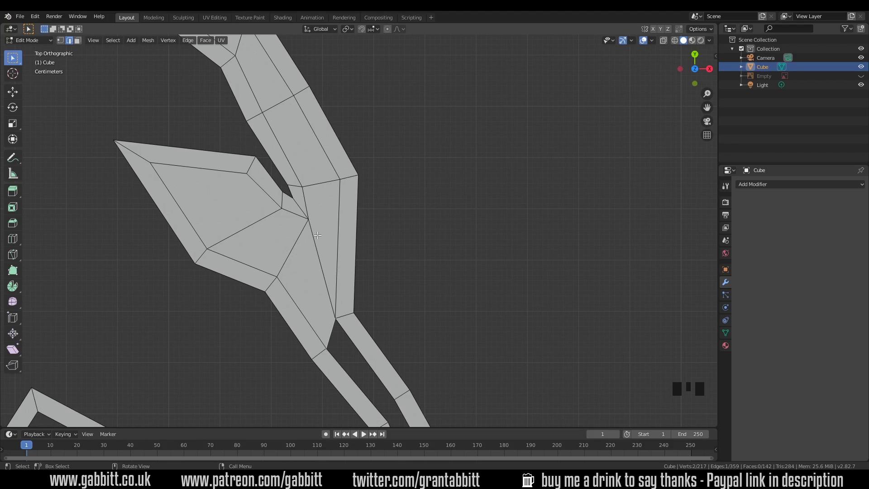
Continue the fill down the narrow neck with two more quads between the two border strips.
scroll(346, 302, "down", 2)
middle_click_drag(345, 303, 332, 197, "shift")
key("f")
key("f")
scroll(332, 197, "up", 2)
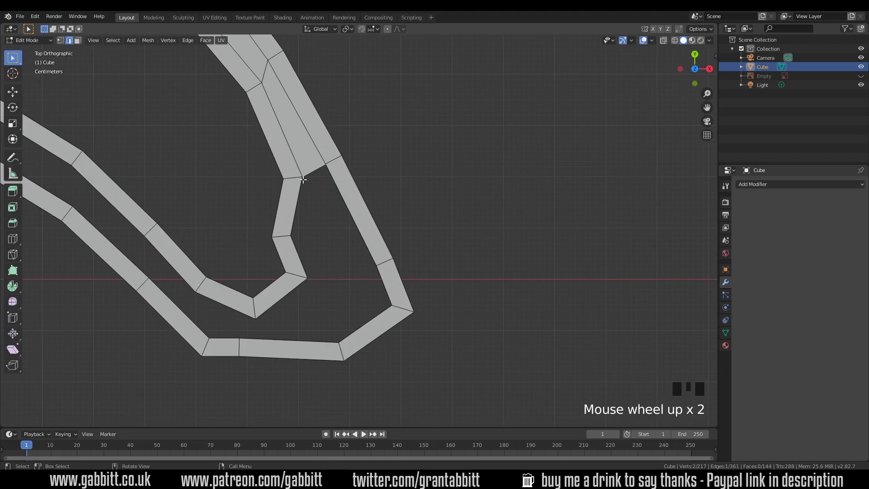
Extrude the inner strip's corner vertex below the filled neck downward and fill a quad between the new edge and the outer strip.
key("1")
left_click(326, 179)
key("e")
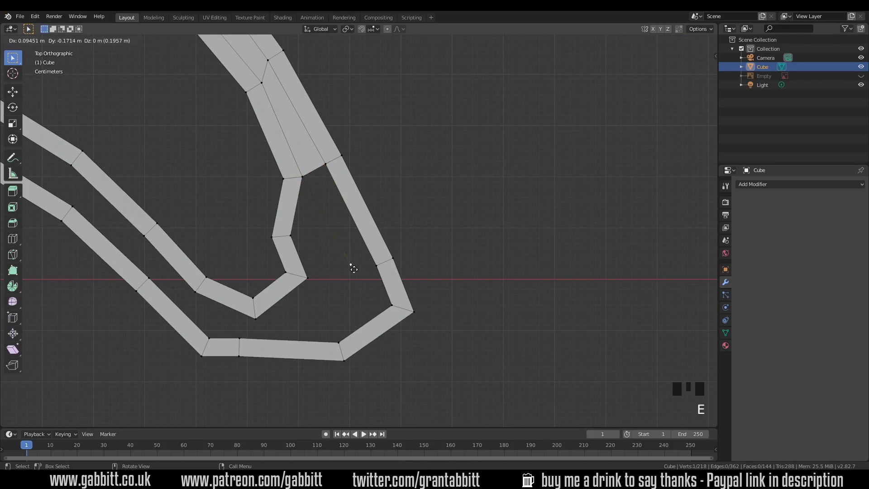
left_click(345, 270)
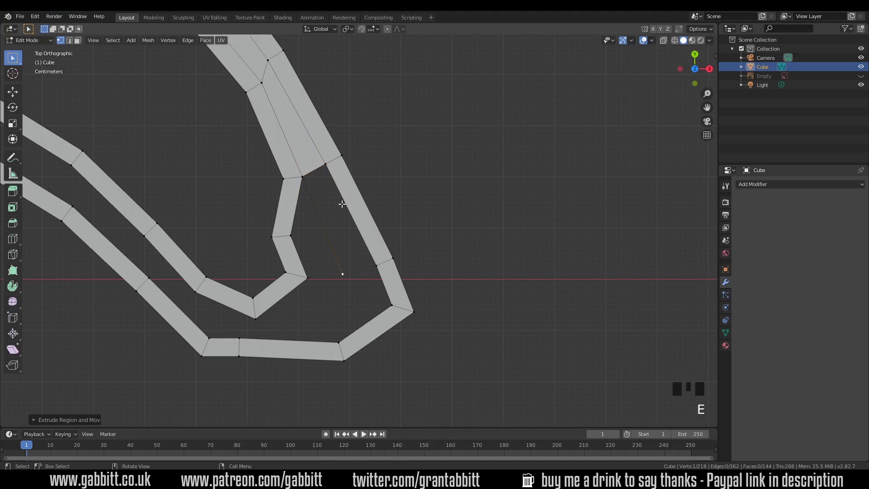
key("f")
Fill a quad between the inner strip's lower edge and the short segment of the bottom border strip.
left_click(230, 309)
left_click(225, 339, "shift")
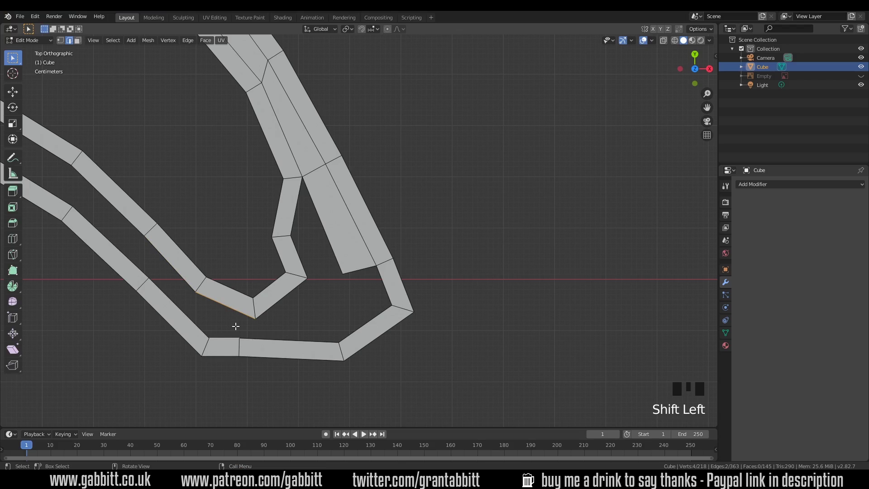
key("f")
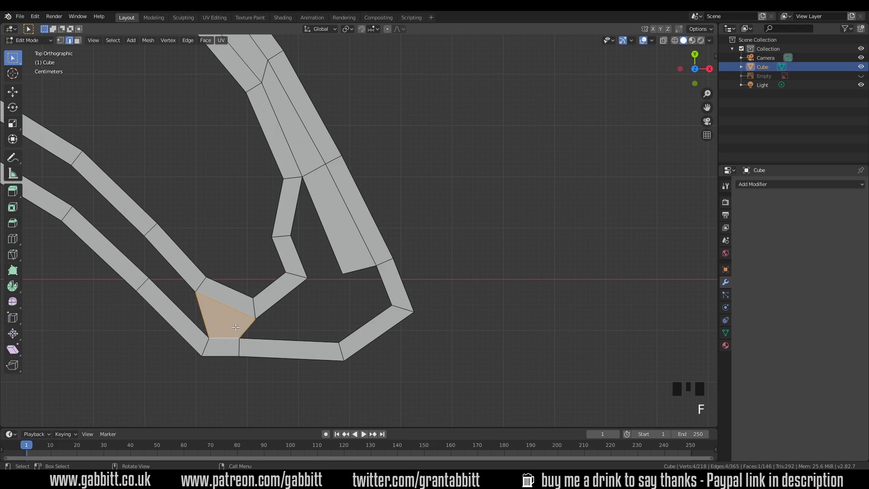
Fill the long diagonal band with successive quads up to the peak of the arch, undoing the excess last face.
left_click(202, 308)
key("f")
key("f")
key("f")
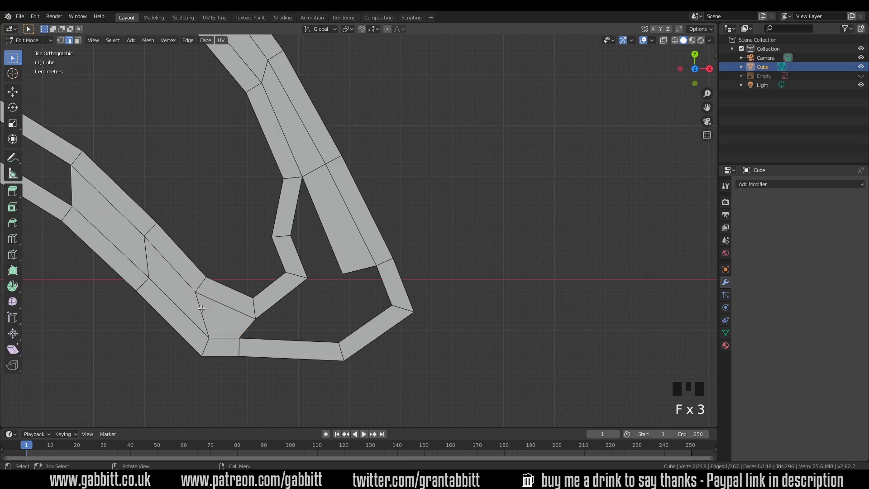
key("f")
middle_click_drag(202, 308, 367, 335, "shift")
key("f")
key("f")
middle_click_drag(240, 313, 372, 290, "shift")
key("ctrl+z")
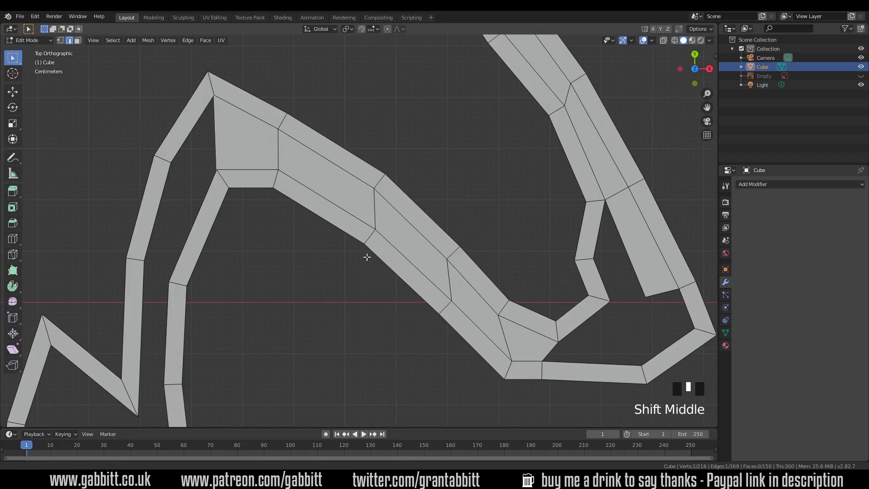
Extrude the free corner vertex of the neck fill twice around the lower bend and join the chain to the inner strip's corner.
middle_click_drag(365, 257, 176, 260, "shift")
middle_click_drag(383, 268, 336, 250, "shift")
scroll(376, 274, "up", 1)
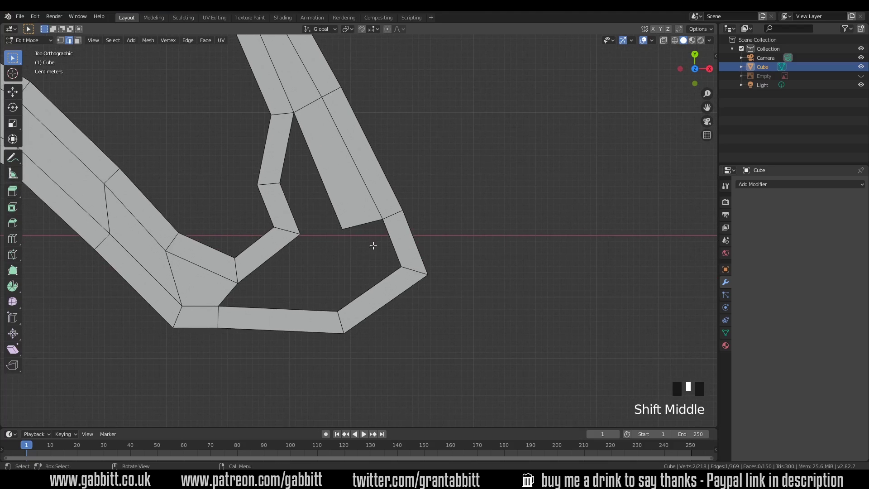
key("1")
left_click(347, 231)
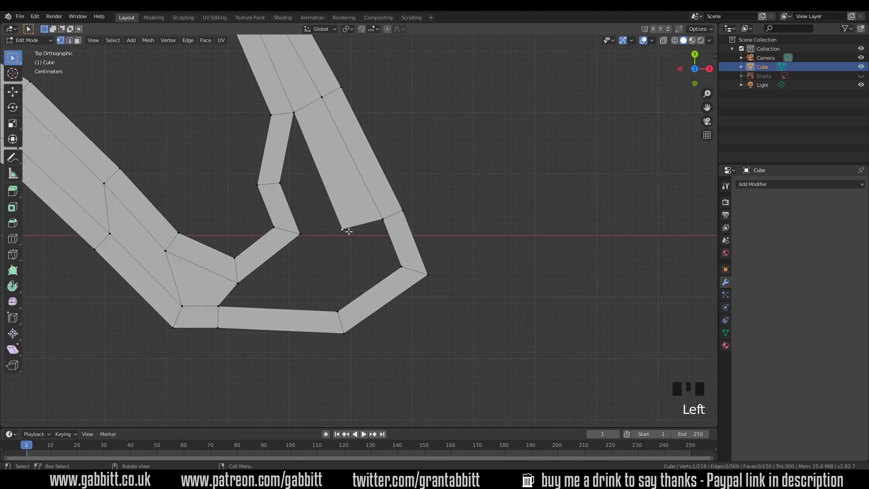
key("e")
left_click(359, 257)
key("e")
left_click(325, 283)
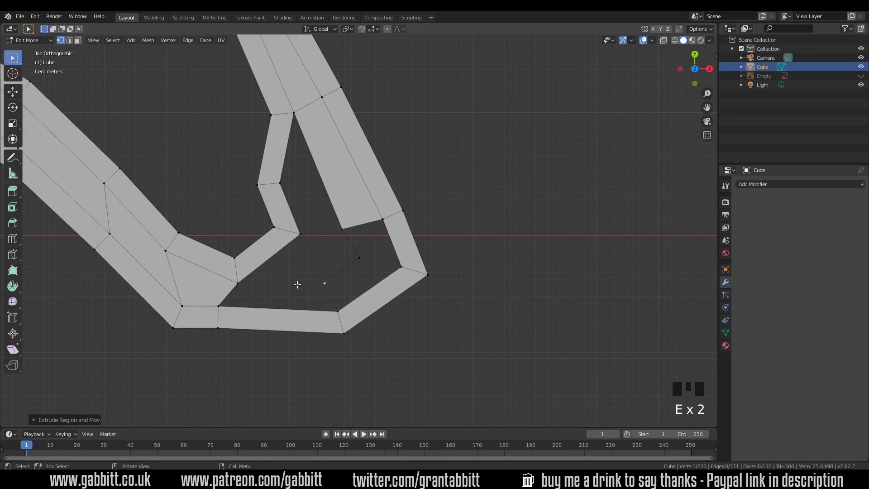
left_click(238, 283, "shift")
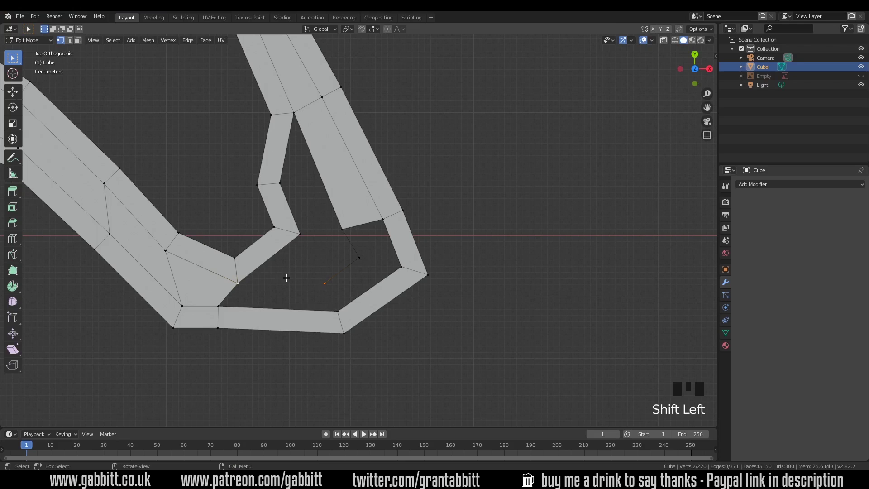
key("f")
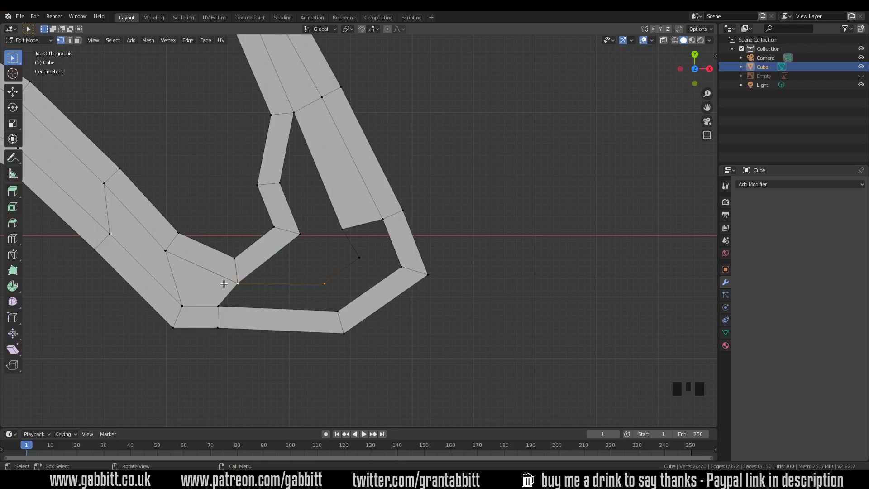
Fill the row between the extruded edge chain and the outer border strip with three quads.
key("2")
left_click(261, 293)
key("f")
key("f")
key("f")
key("f")
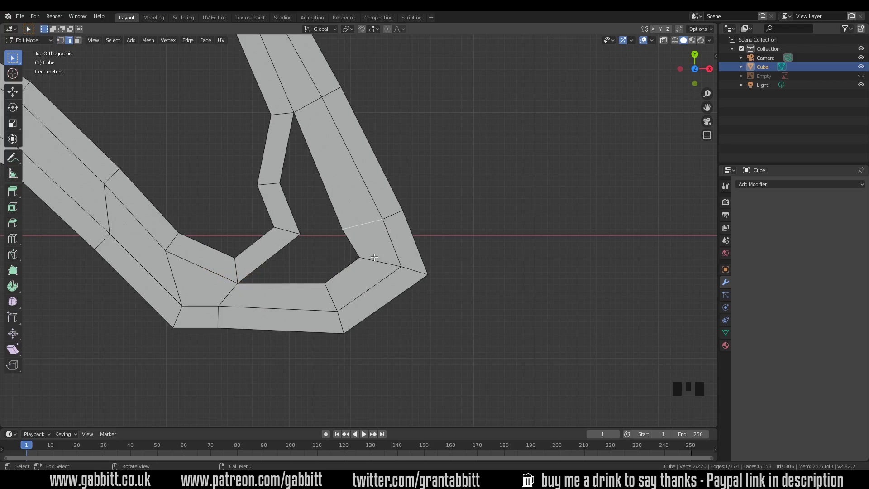
Fill one quad above the horizontal chain edge and another between the neck fill and the inner border strip.
left_click(270, 282)
key("f")
left_click(287, 156)
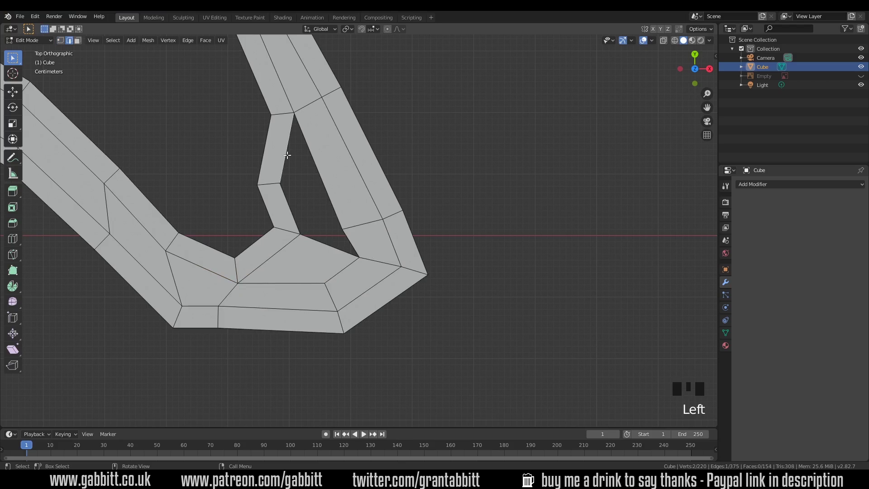
key("f")
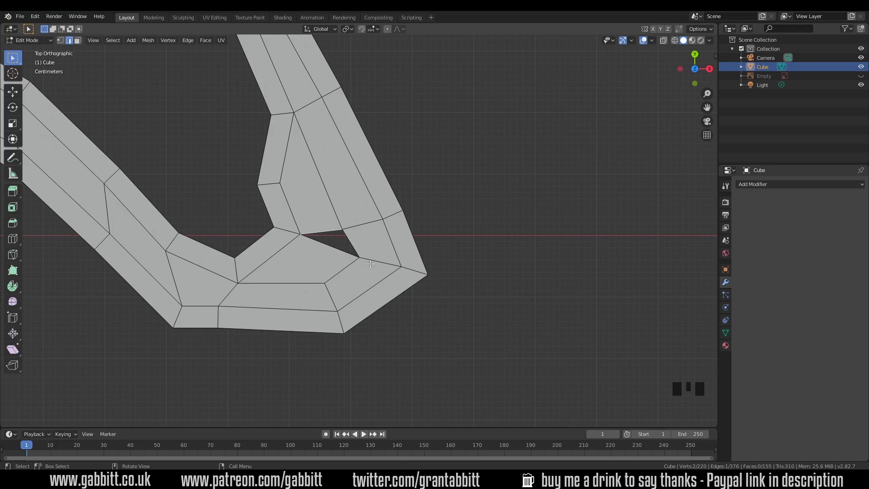
Delete the large quad above the horizontal chain edge inside the lower bend.
scroll(388, 194, "down", 6)
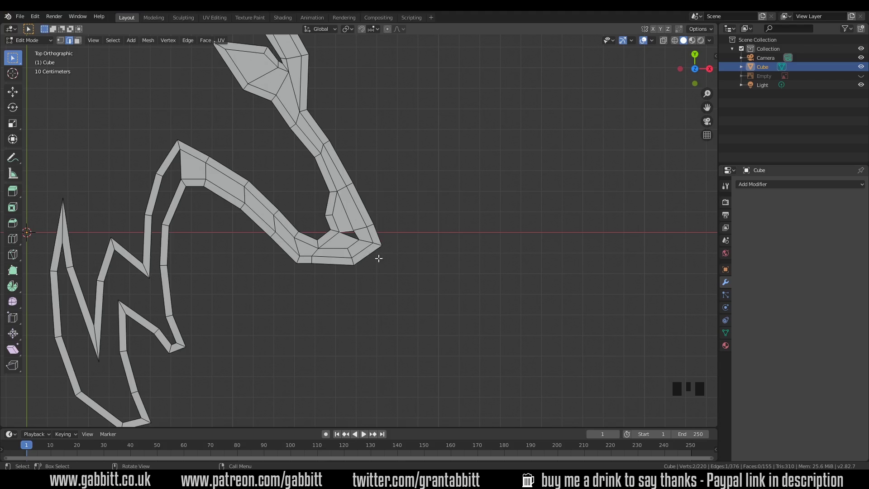
scroll(379, 258, "up", 4)
key("ctrl+r")
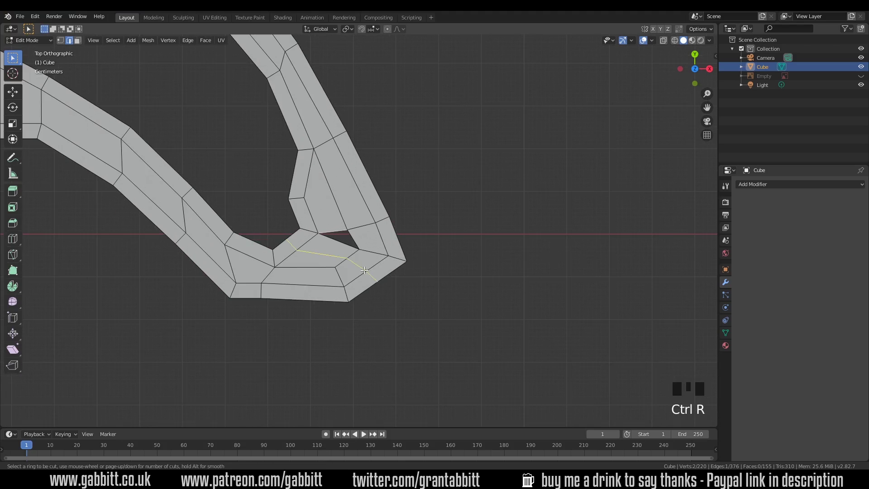
right_click(367, 271)
key("3")
left_click(330, 254)
key("Delete")
left_click(330, 254)
Add a centred loop cut across the lower bend's corner segment and move it outward to round the corner.
key("ctrl+r")
left_click(369, 282)
right_click(370, 282)
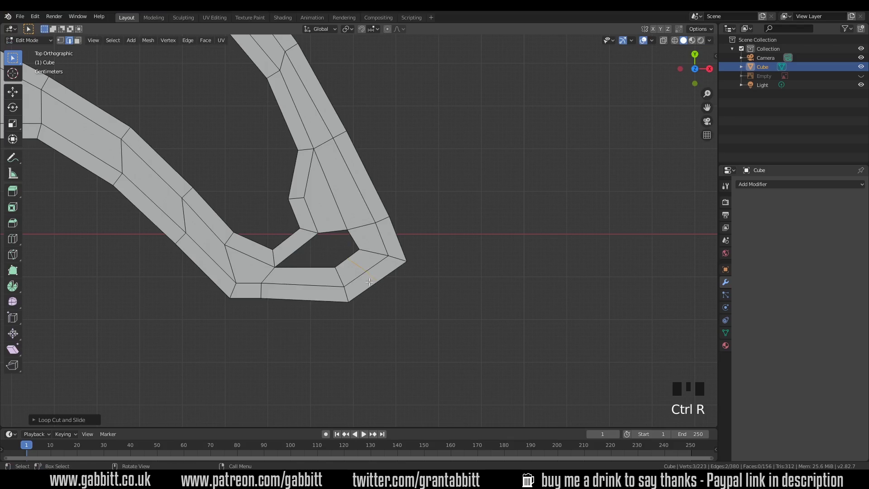
key("g")
left_click(371, 279)
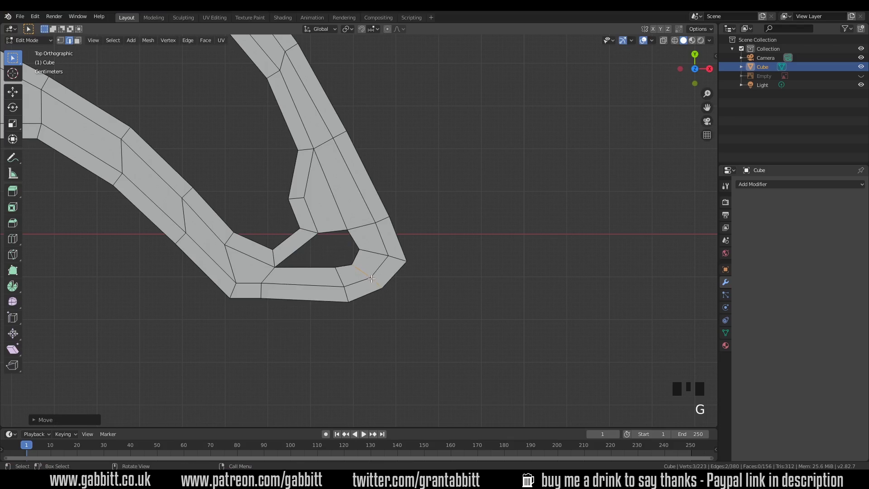
scroll(376, 284, "up", 2)
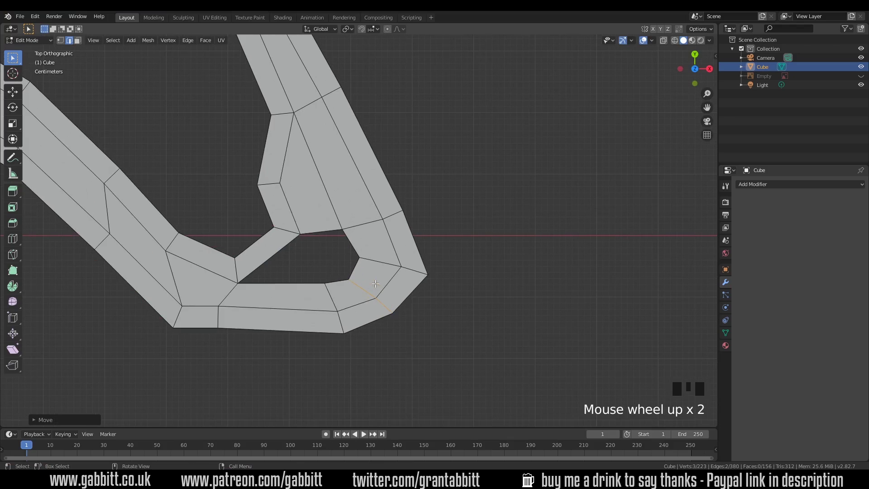
Fill the remaining hole inside the lower bend with two quads.
left_click(351, 248)
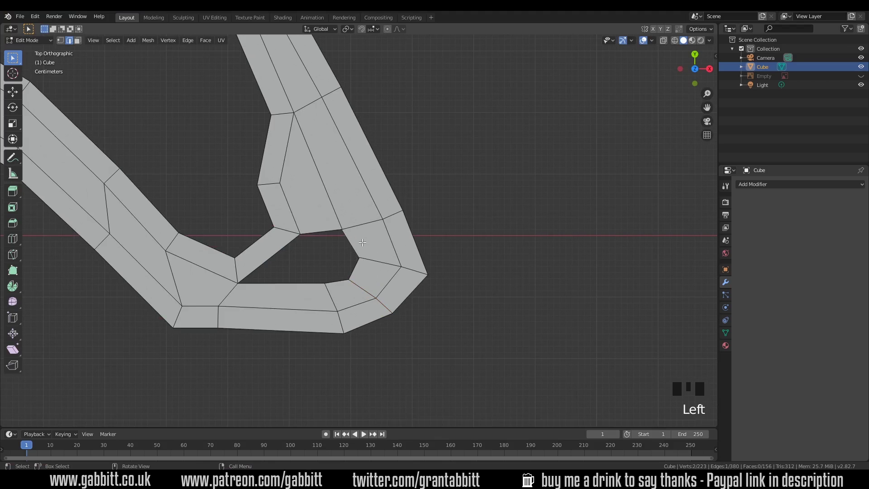
key("f")
key("f")
scroll(352, 267, "down", 2)
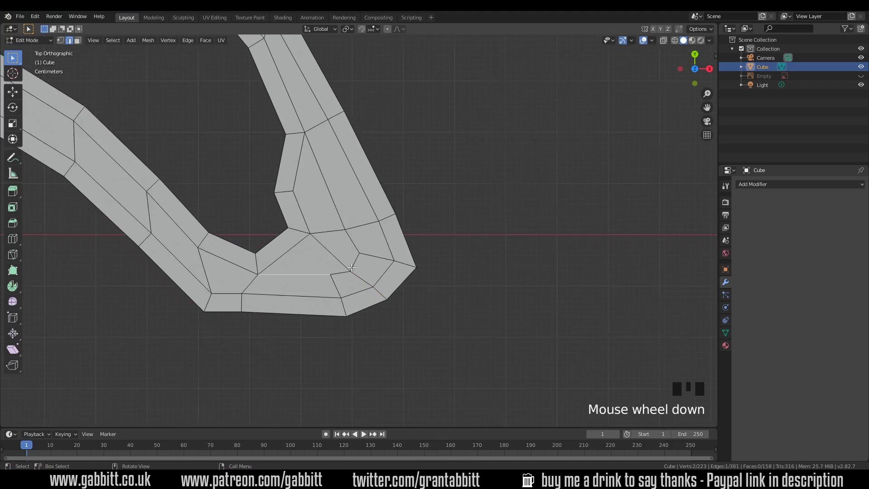
scroll(357, 261, "down", 1)
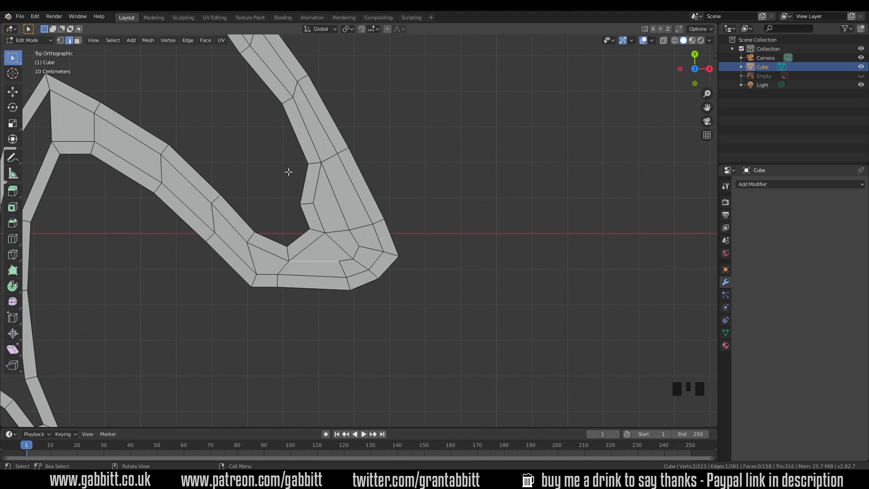
Add a loop cut across the inner border strip just below the arch's peak, slid slightly upward.
middle_click_drag(338, 189, 464, 246, "shift")
middle_click_drag(160, 190, 174, 191, "shift")
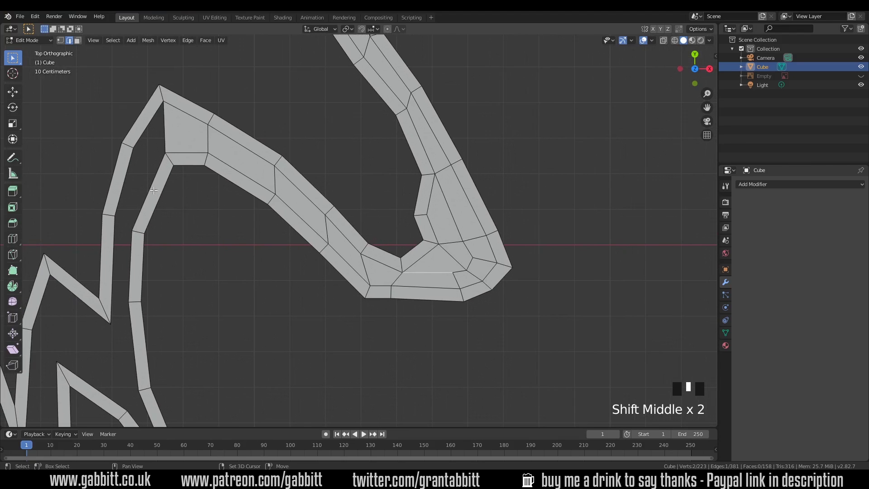
key("ctrl+r")
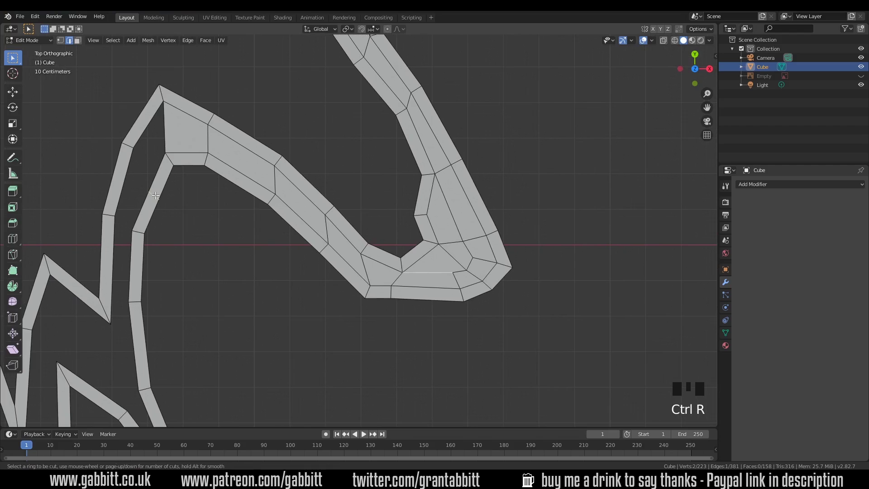
left_click(159, 190)
left_click(160, 185)
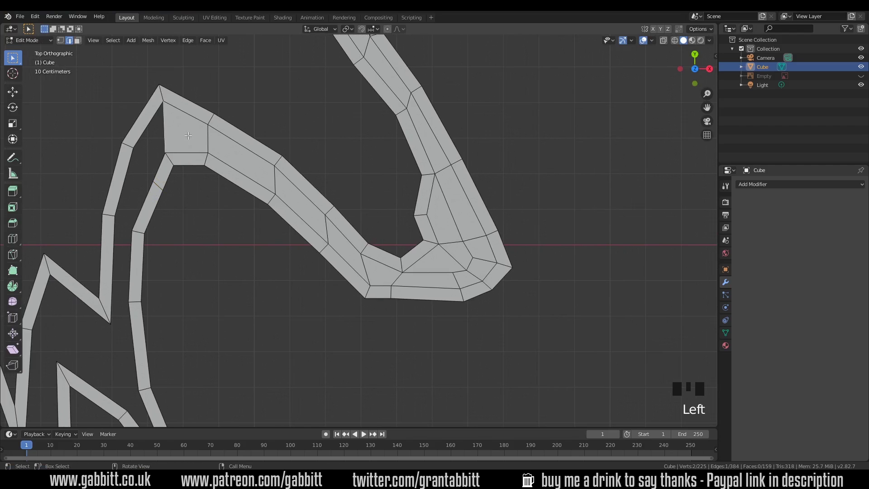
Fill the descending band below the arch's peak with quads down to the inner corner of the zigzag.
key("f")
key("f")
key("f")
key("f")
Slide the strip's cross edge at the end of the fill downward until it lines up with the zigzag's inner corner.
middle_click_drag(117, 255, 166, 144, "shift")
left_click(194, 192)
key("g")
key("g")
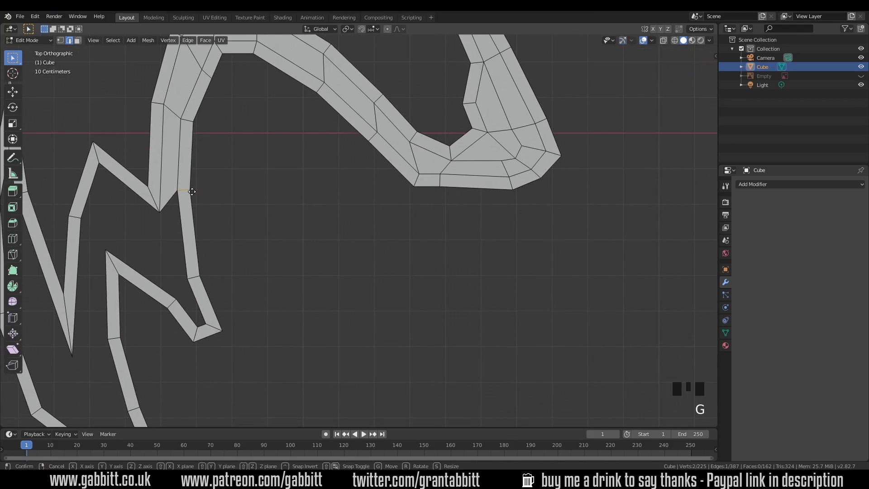
left_click(194, 209)
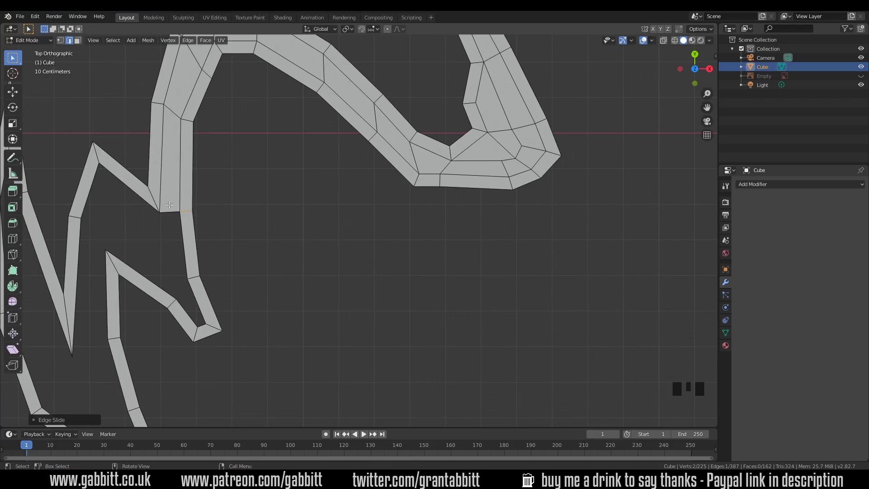
Fill the fang from its tip up to the zigzag's inner corner with two quads, plus one larger quad beside them.
left_click(211, 320)
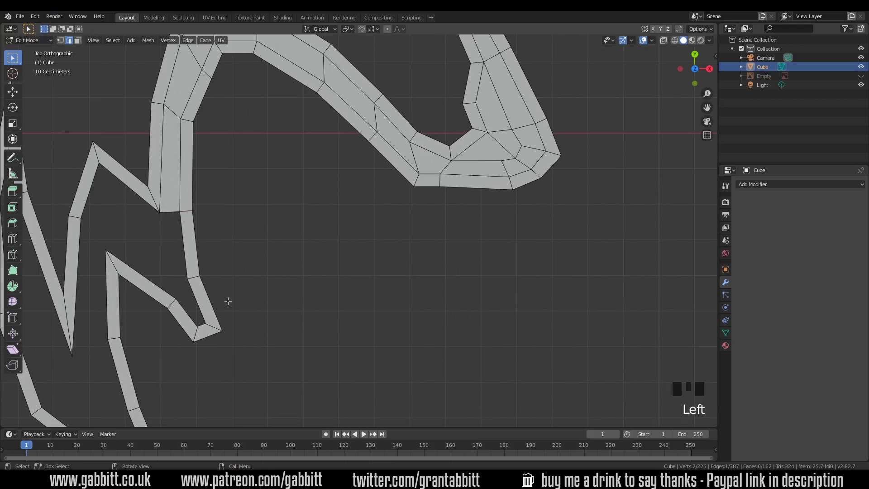
key("f")
left_click(183, 226)
key("f")
left_click(169, 251)
key("f")
middle_click_drag(142, 266, 179, 242, "shift")
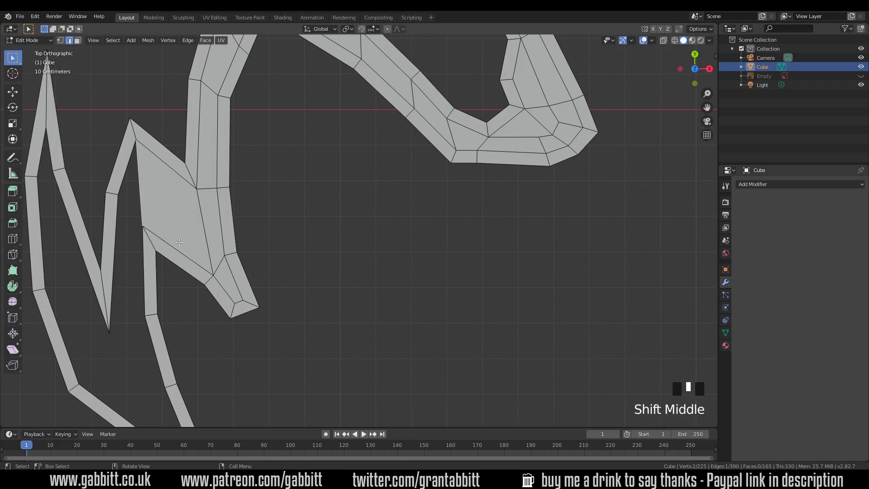
Undo the large quad and add a loop cut across the slanted border strip beside the fang.
key("ctrl+z")
key("ctrl+r")
left_click(171, 248)
left_click(205, 231)
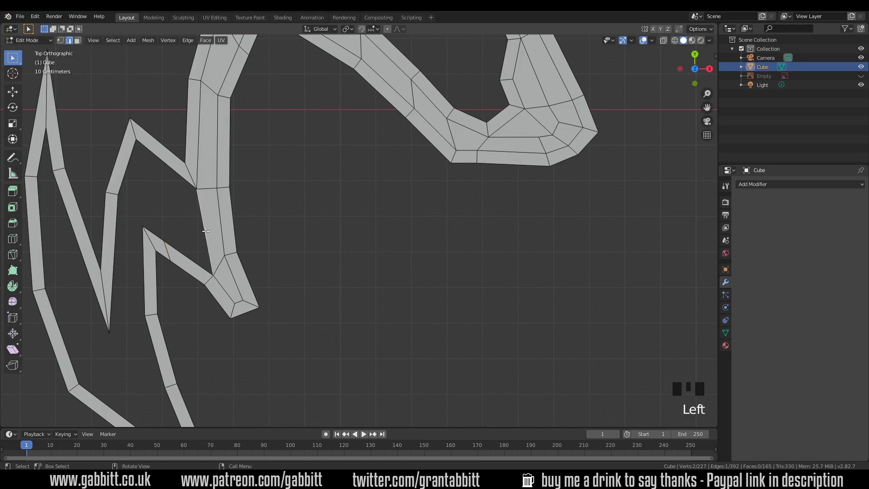
Fill the zigzag from the fang over to the deep notch, and the hollow at the bottom tip, with quads.
key("f")
key("f")
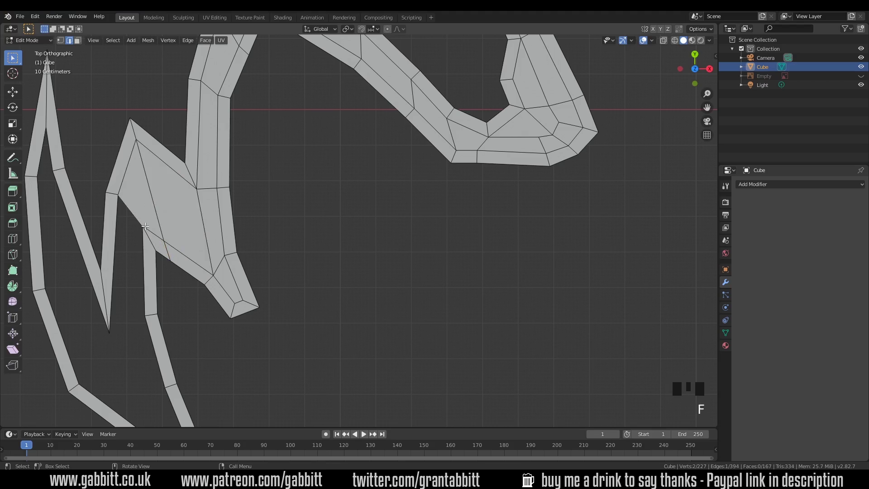
key("f")
middle_click_drag(151, 283, 132, 186, "shift")
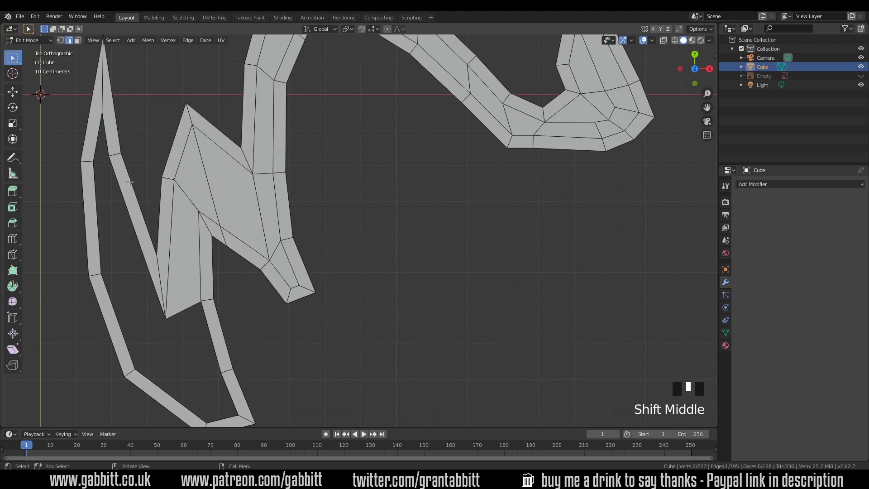
scroll(220, 357, "down", 1)
key("f")
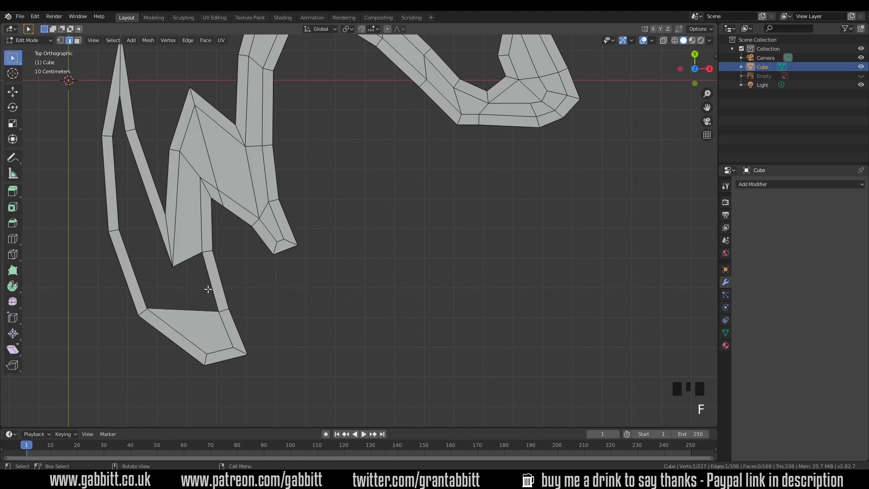
Add a lengthwise loop cut through the bottom tip's quad, running down through its end border strip.
scroll(193, 312, "up", 1)
middle_click_drag(194, 312, 182, 309, "shift")
key("ctrl+r")
left_click(203, 341)
left_click(219, 359)
key("g")
key("g")
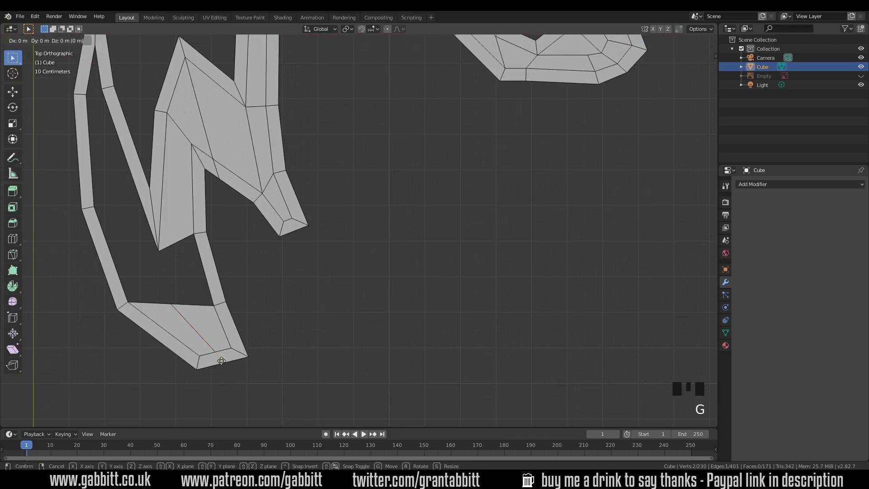
Add a loop cut across the outer border strip above the bottom tip and fill the area up to the notch with quads.
key("f")
middle_click_drag(206, 281, 243, 273)
key("ctrl+r")
left_click(235, 267)
left_click(285, 328)
key("f")
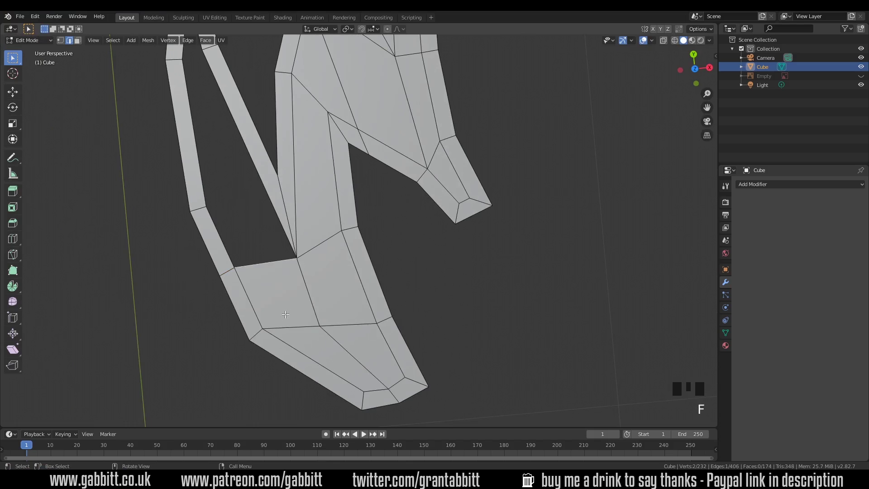
Add a loop cut across the tall spike's inner border strip and fill the spike with faces up to its point.
middle_click_drag(272, 213, 296, 280, "shift")
key("ctrl+r")
left_click(289, 240)
left_click(290, 240)
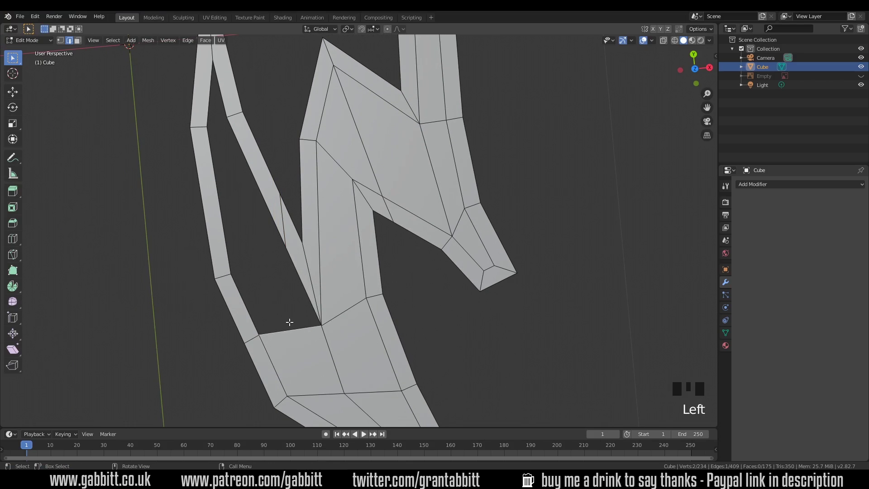
key("f")
key("f")
middle_click_drag(241, 115, 235, 209, "shift")
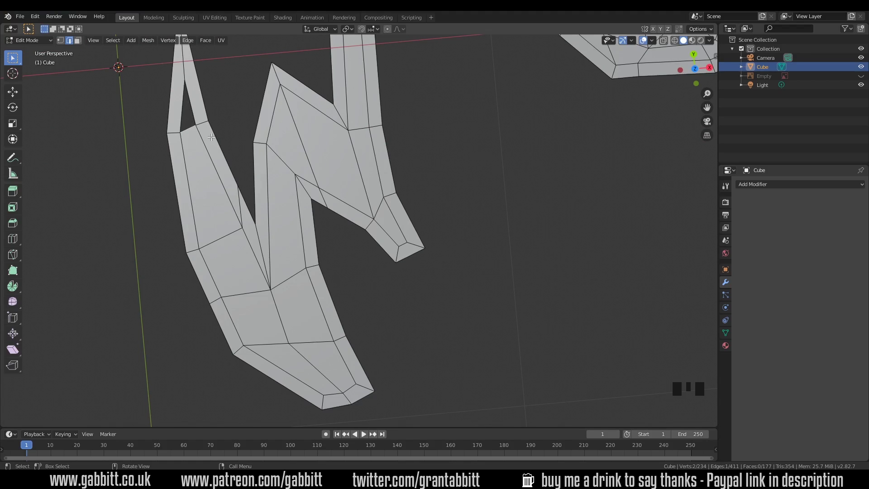
key("f")
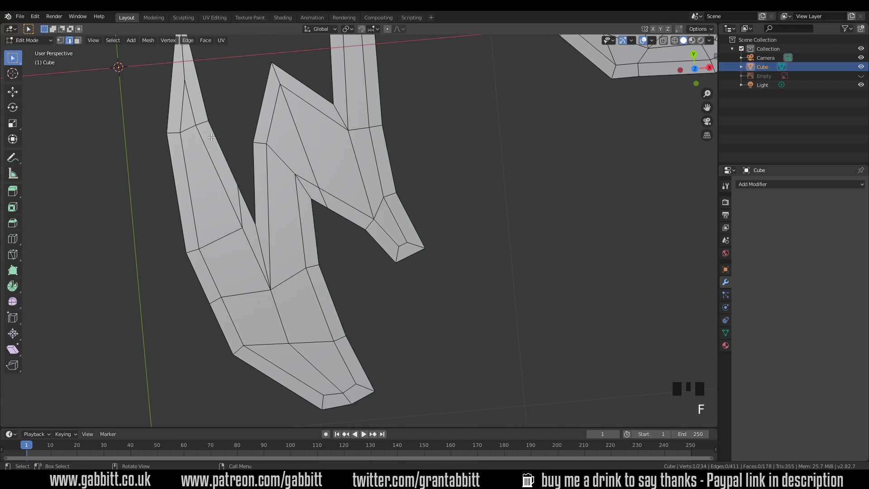
Add a Subdivision Surface modifier to the logo with viewport and render subdivisions both set to 3.
scroll(211, 137, "down", 4)
middle_click_drag(272, 145, 428, 253, "shift")
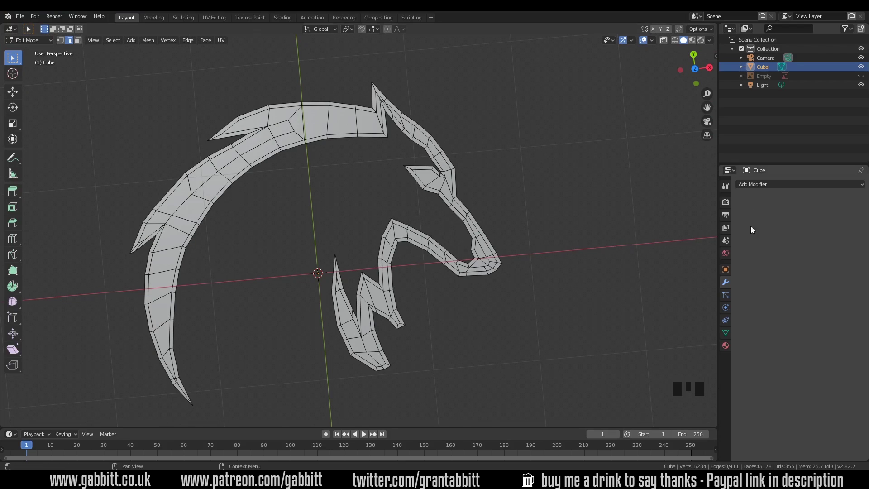
left_click(756, 184)
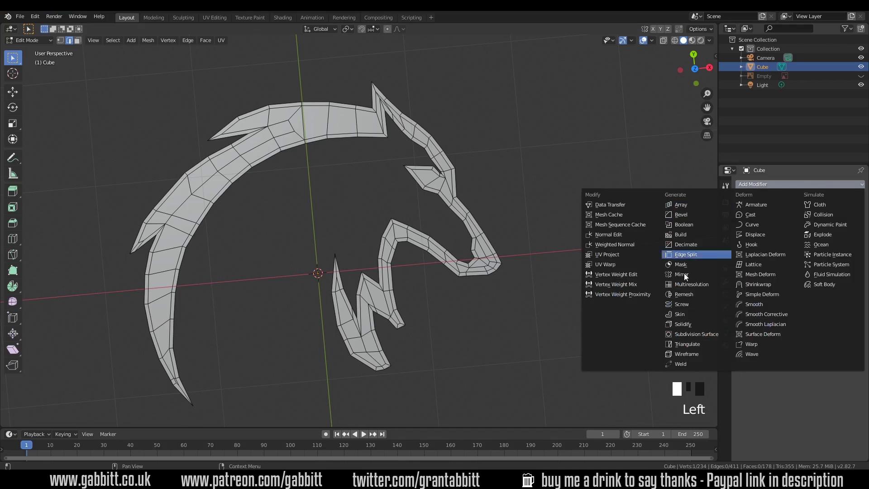
left_click(696, 334)
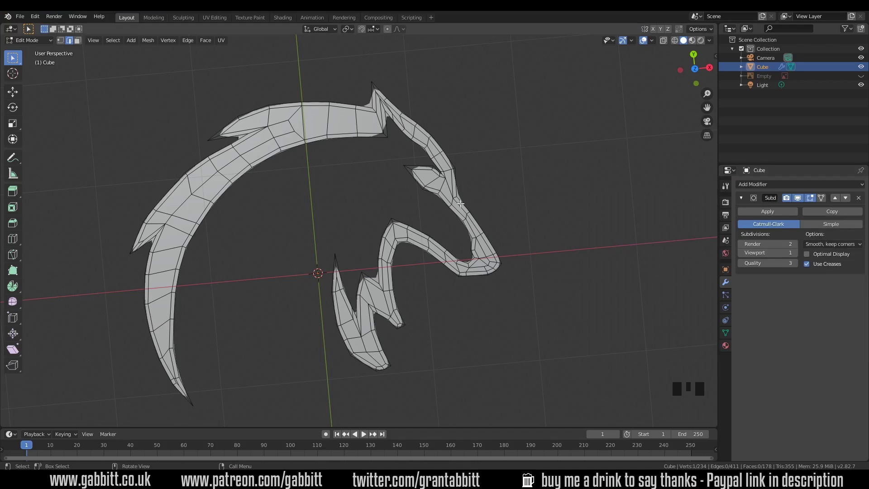
left_click(796, 253)
left_click(795, 252)
left_click(796, 243)
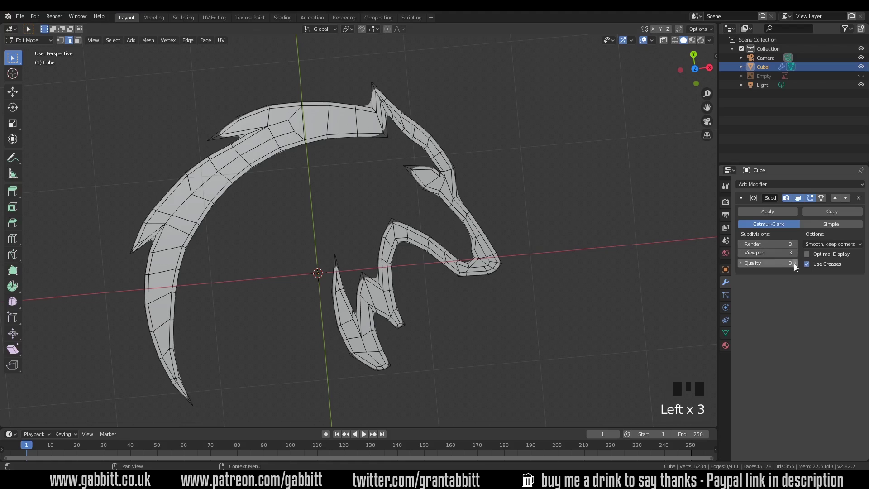
Extrude the entire flat mesh about 0.12 m to give the logo thickness and return to Object Mode.
middle_click_drag(422, 247, 421, 229)
key("a")
key("Tab")
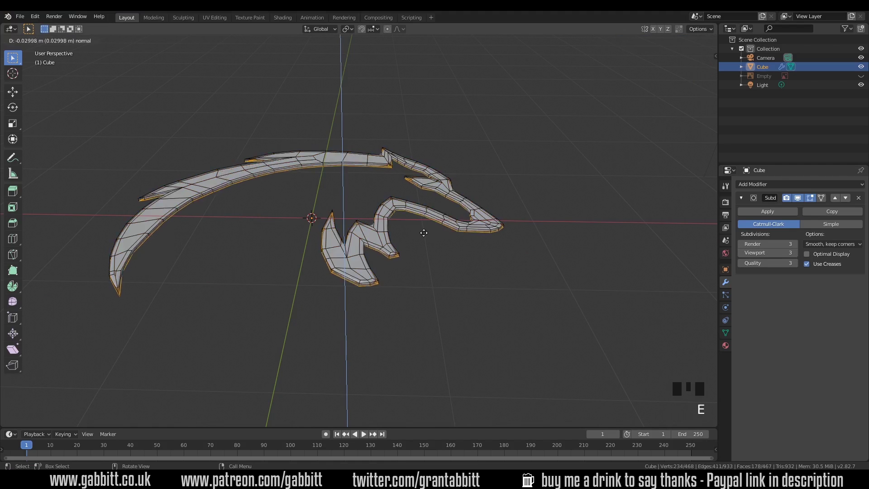
Apply smooth shading to the extruded logo.
middle_click_drag(425, 238, 364, 283)
scroll(370, 269, "up", 3)
right_click(379, 319)
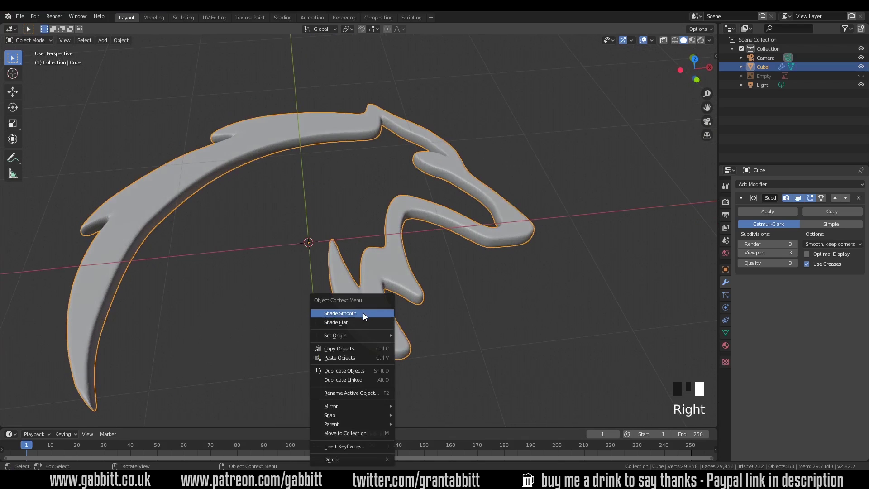
left_click(363, 313)
middle_click_drag(374, 317, 382, 311)
Select the edge loop around the logo's upper outline and set its mean crease to 0.41.
key("Tab")
left_click(396, 314, "alt")
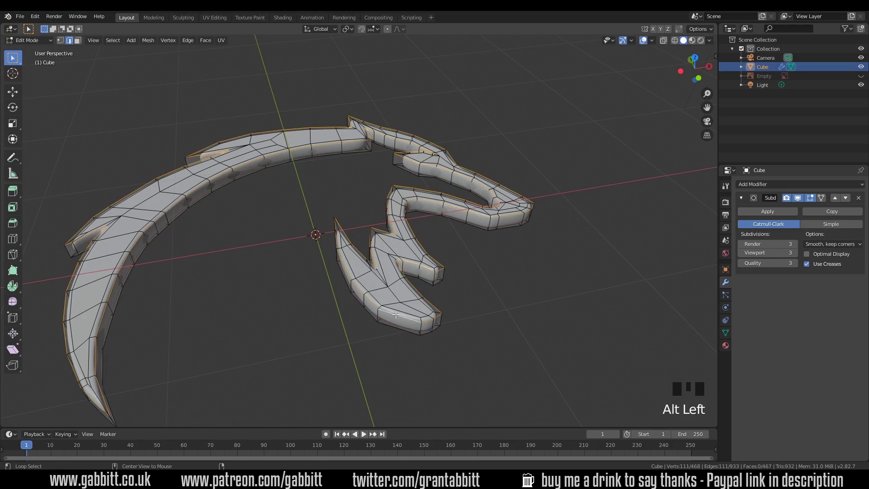
key("n")
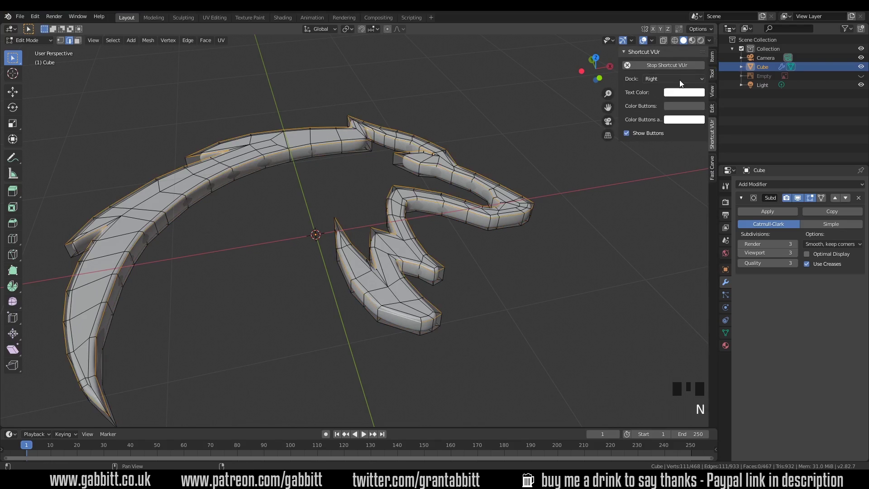
left_click(712, 57)
left_click_drag(668, 152, 700, 152)
scroll(441, 302, "up", 2)
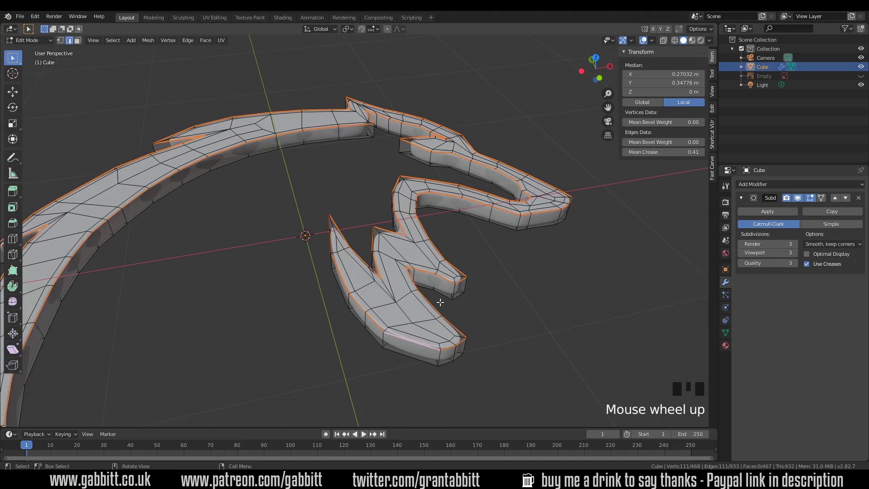
Increase the crease of the vertical edges at the points of the two mane spikes.
key("Tab")
middle_click_drag(300, 227, 488, 198)
middle_click_drag(324, 198, 119, 319)
key("Tab")
left_click(152, 308)
left_click_drag(662, 152, 690, 152)
middle_click_drag(178, 283, 584, 220)
middle_click_drag(178, 282, 175, 280)
double_click(174, 261)
mouse_move(630, 153)
left_mouse_down()
mouse_move(650, 153)
mouse_move(640, 160)
left_mouse_up()
Set the crease of the vertical edge at the mane's lower tail tip to 0.30.
middle_click_drag(572, 266, 447, 317)
left_click(446, 317)
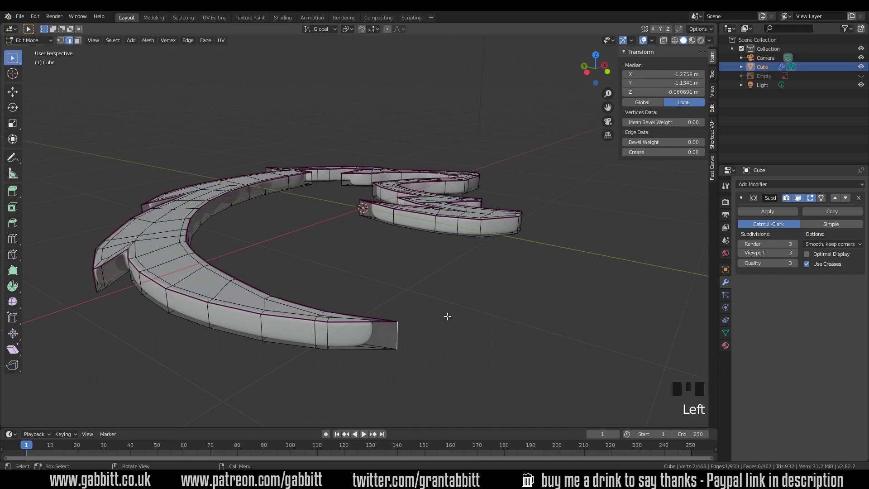
left_click(397, 335)
key("Tab")
middle_click_drag(397, 335, 398, 230)
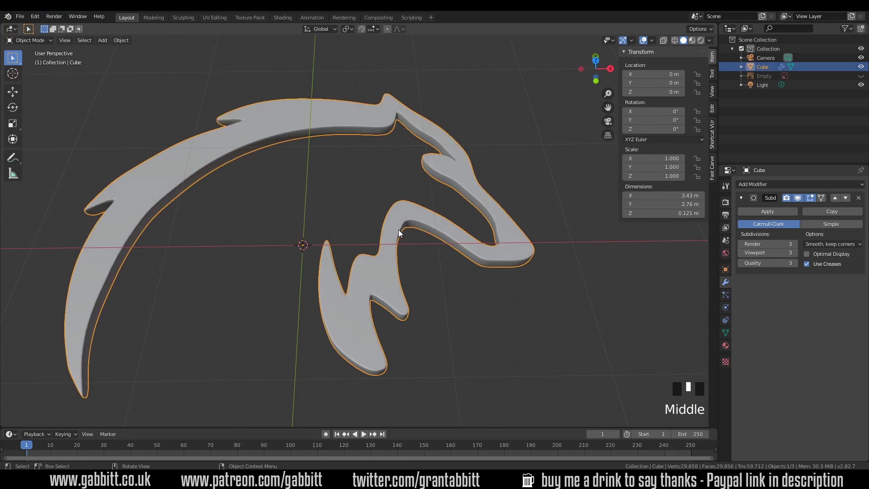
scroll(399, 224, "down", 1)
scroll(398, 224, "down", 1)
middle_click_drag(387, 299, 411, 322)
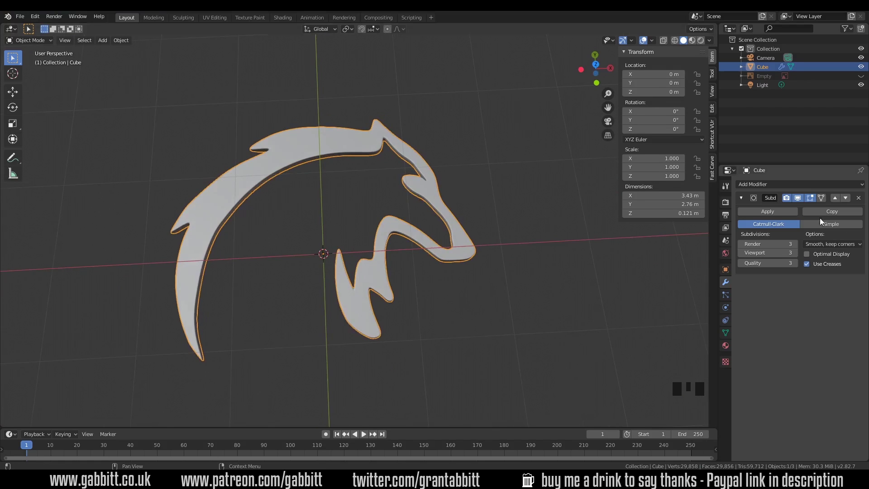
In wireframe top view, move the outer corner edges near the bottom tip slightly inward to smooth the curve.
key("KP_7")
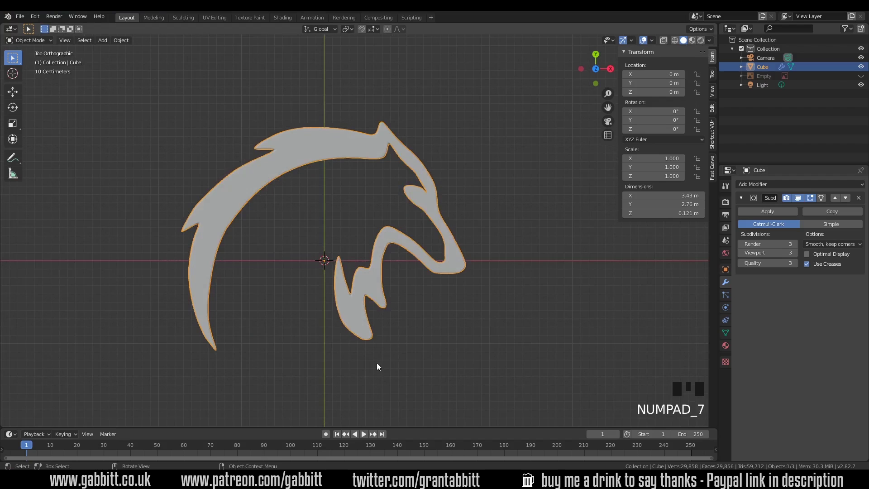
scroll(360, 344, "up", 2)
middle_click_drag(360, 344, 336, 291, "shift")
scroll(317, 285, "up", 3)
key("Tab")
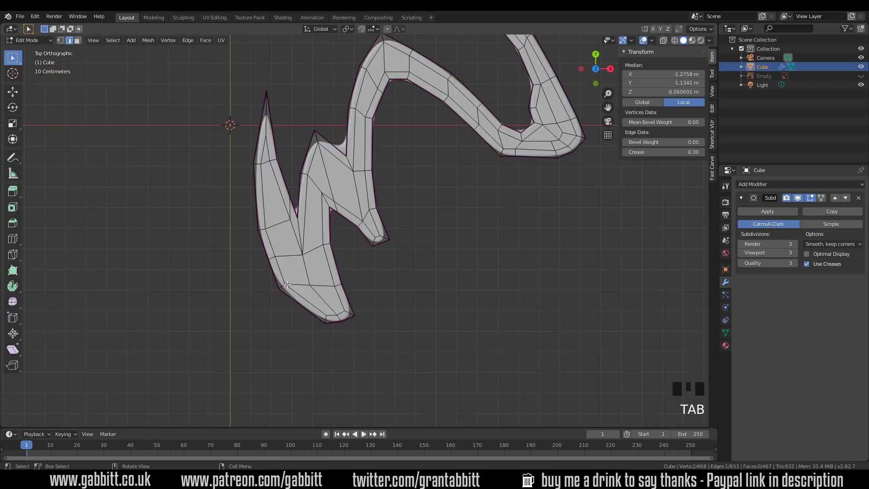
mouse_move(267, 277)
left_mouse_down()
mouse_move(291, 291)
mouse_move(293, 303)
mouse_move(286, 294)
left_mouse_up()
key("z")
left_click(236, 290)
key("g")
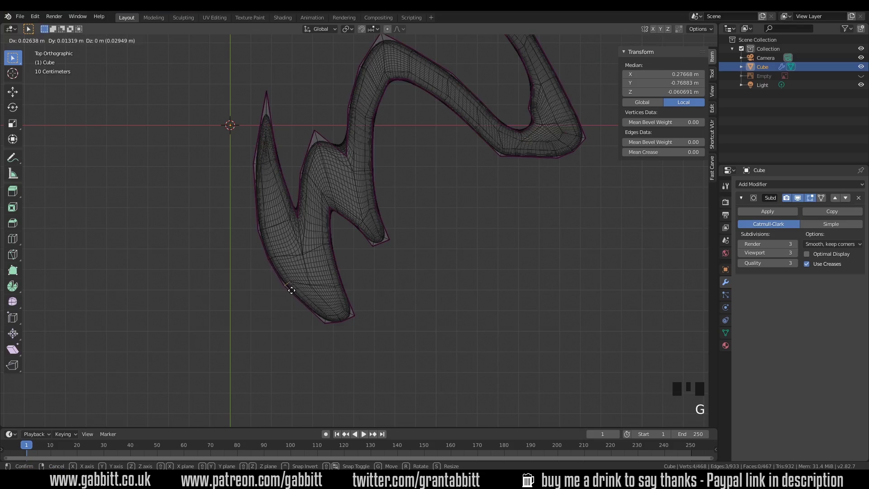
left_click(288, 291)
key("Tab")
In solid shading, slide the two vertical edges at the fang's end toward each other to make its tip narrower.
key("Tab")
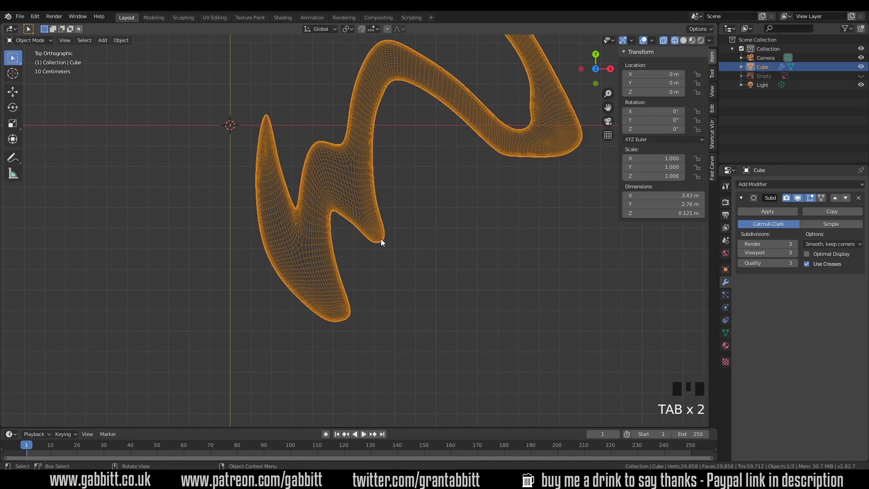
middle_click_drag(388, 243, 374, 209)
left_click(372, 188)
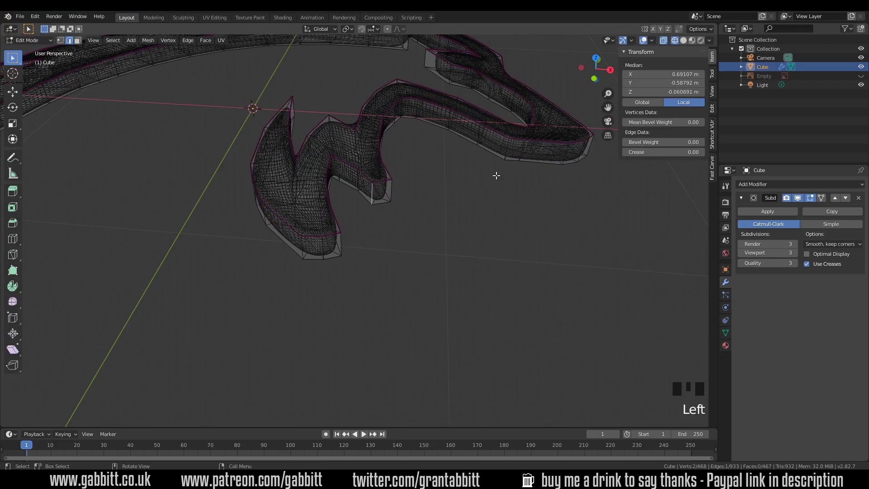
scroll(397, 207, "up", 1)
mouse_move(397, 207)
middle_mouse_down()
mouse_move(407, 193)
mouse_move(402, 209)
mouse_move(412, 201)
middle_mouse_up()
scroll(401, 209, "up", 2)
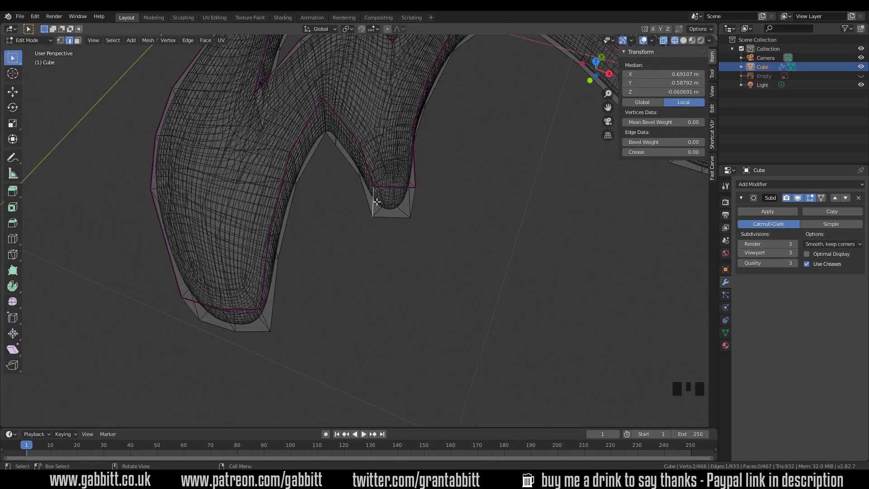
key("z")
left_click(433, 198)
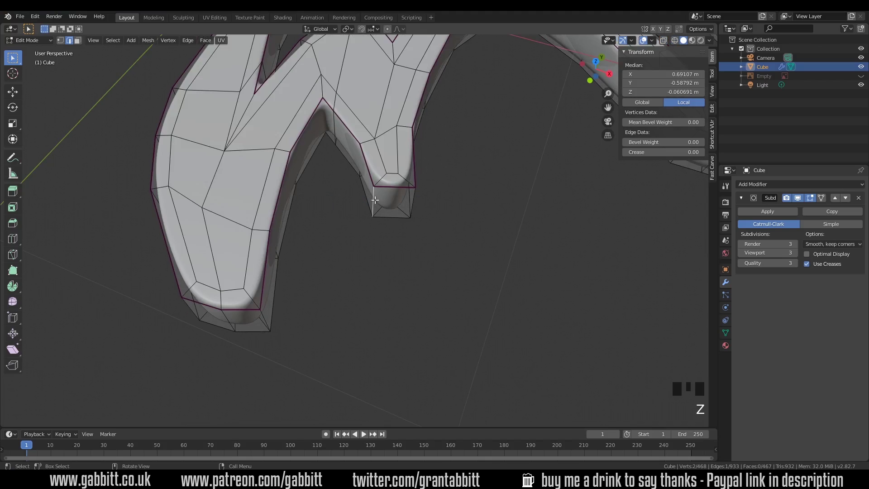
key("g")
key("g")
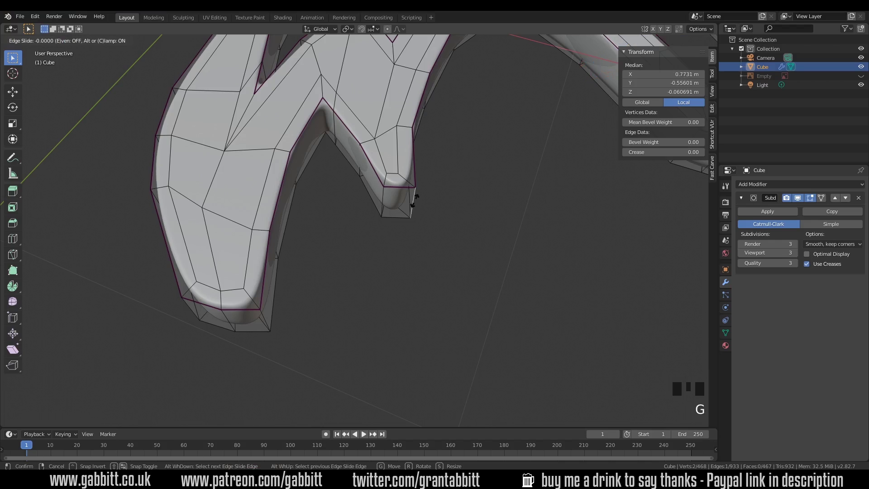
left_click(385, 211)
key("Tab")
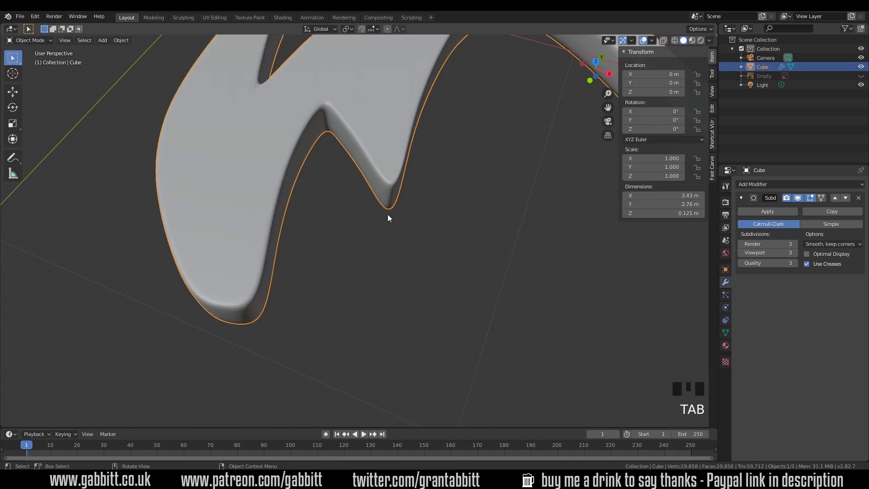
scroll(349, 264, "down", 4)
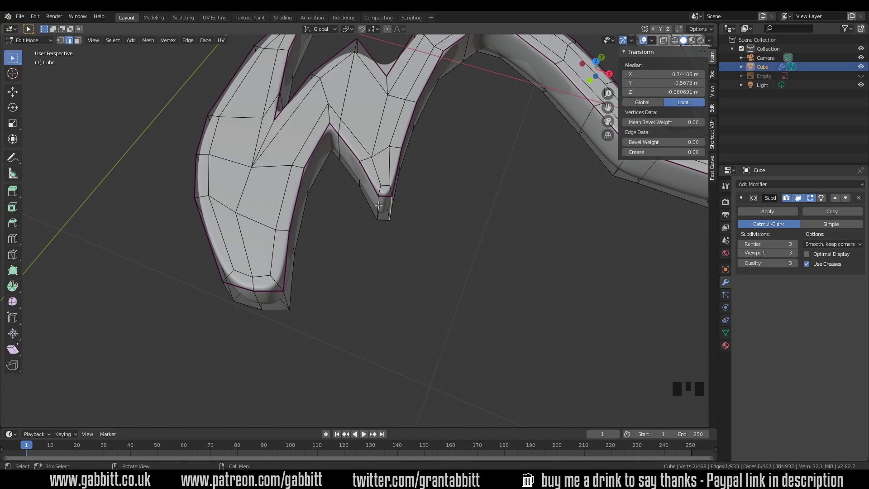
scroll(444, 184, "down", 3)
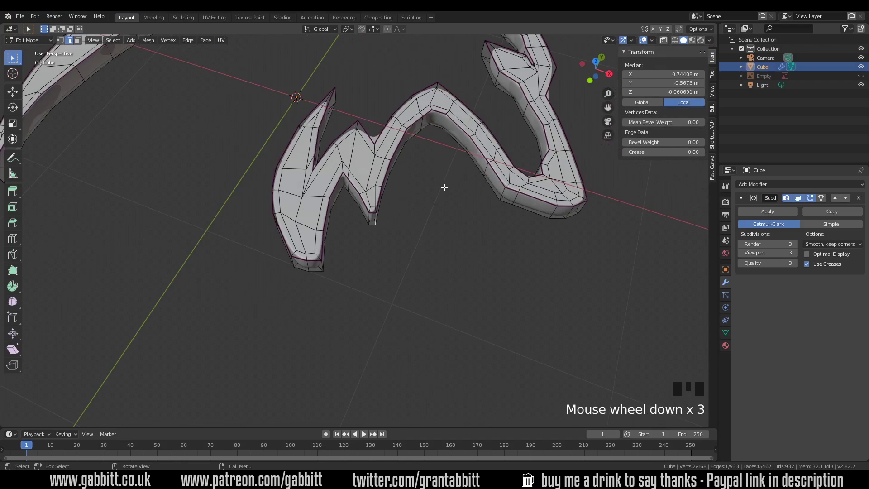
middle_click_drag(398, 219, 431, 221)
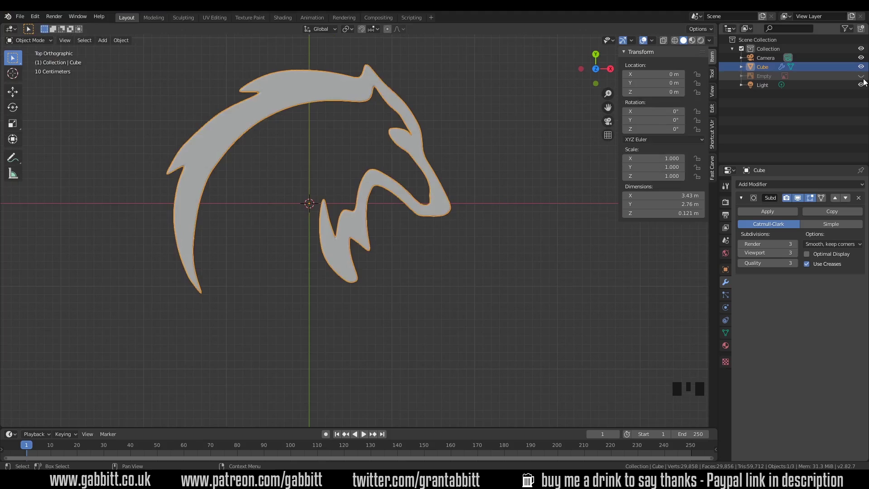
Set up the Shading workspace with the reference image hidden and the wolf mesh framed in the viewport.
left_click(862, 76)
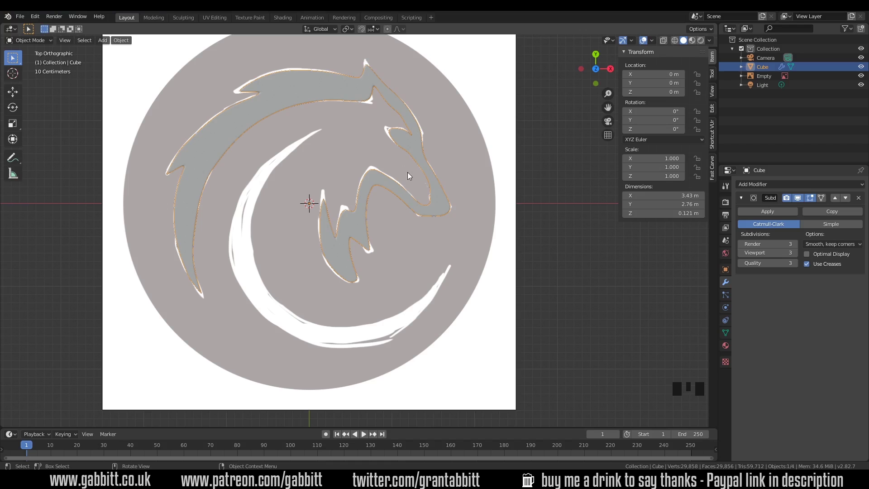
middle_click_drag(442, 257, 400, 189)
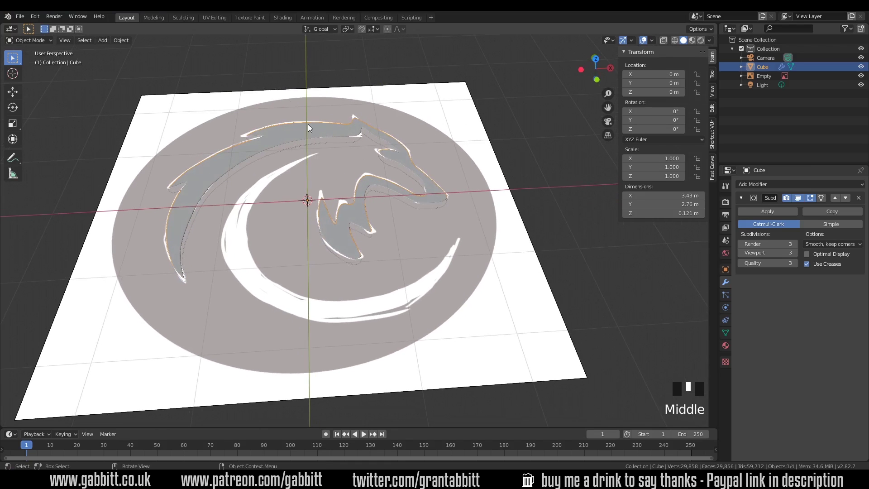
left_click(281, 17)
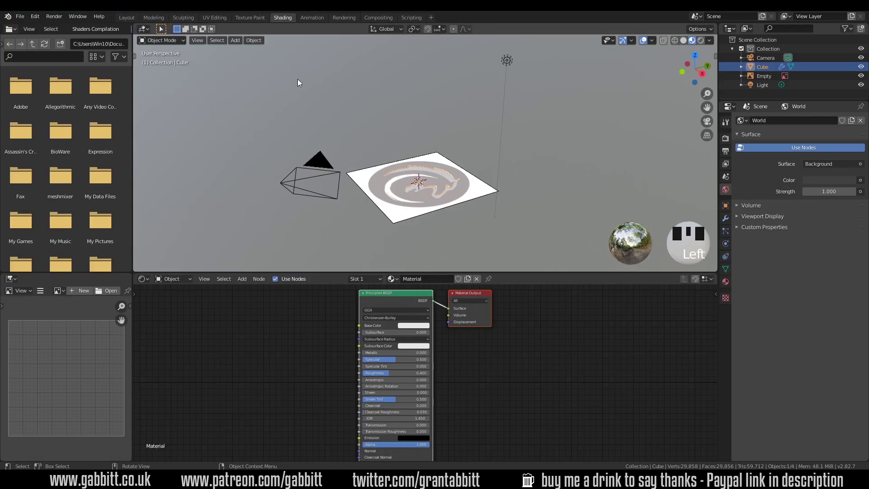
left_click(861, 76)
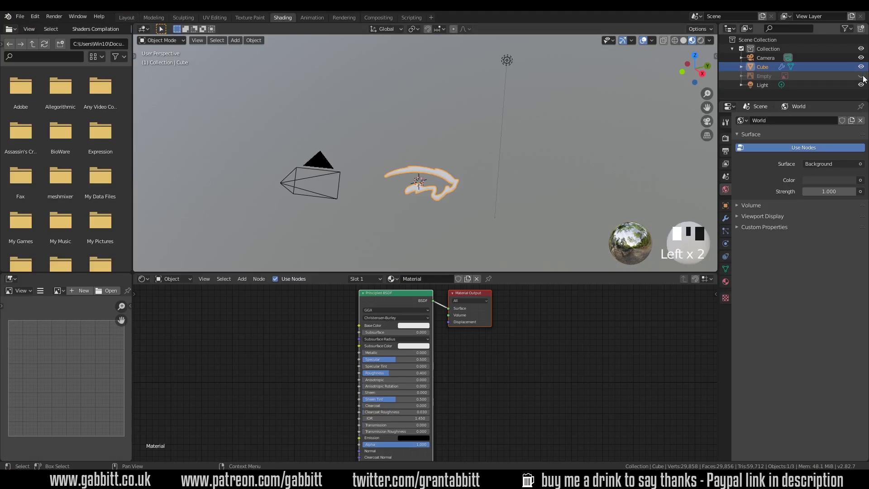
scroll(487, 210, "up", 5)
key("KP_Decimal")
middle_click_drag(488, 210, 434, 201)
scroll(444, 209, "up", 2)
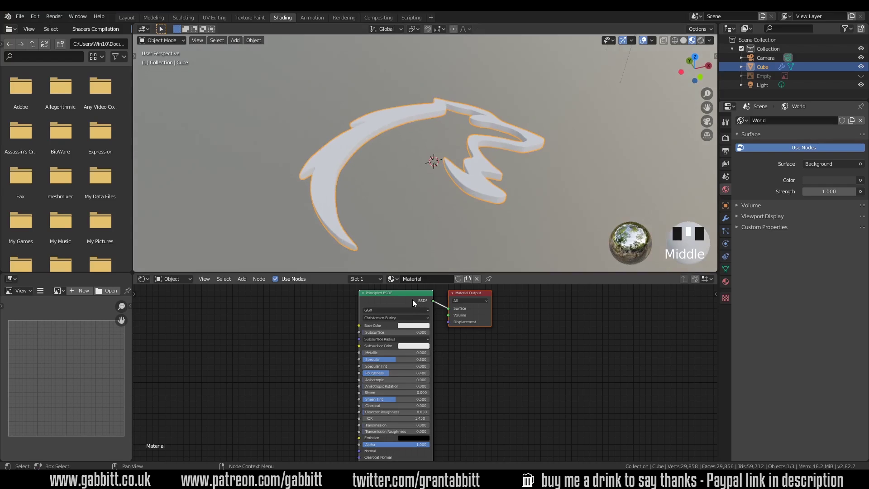
Give the wolf's material Metallic 1.000, Roughness 0.109 and a darker purplish-grey base color.
left_click_drag(387, 373, 429, 353)
mouse_move(407, 220)
middle_mouse_down()
mouse_move(466, 218)
mouse_move(415, 218)
middle_mouse_up()
left_click(406, 326)
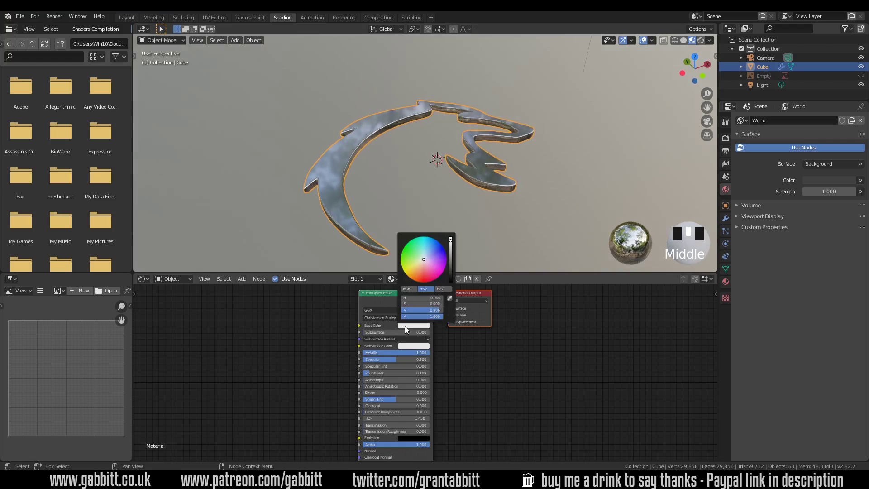
left_click_drag(417, 271, 416, 267)
left_click_drag(451, 240, 451, 258)
left_click(413, 271)
middle_click_drag(413, 270, 424, 261)
left_click(425, 257)
middle_click_drag(499, 215, 431, 208)
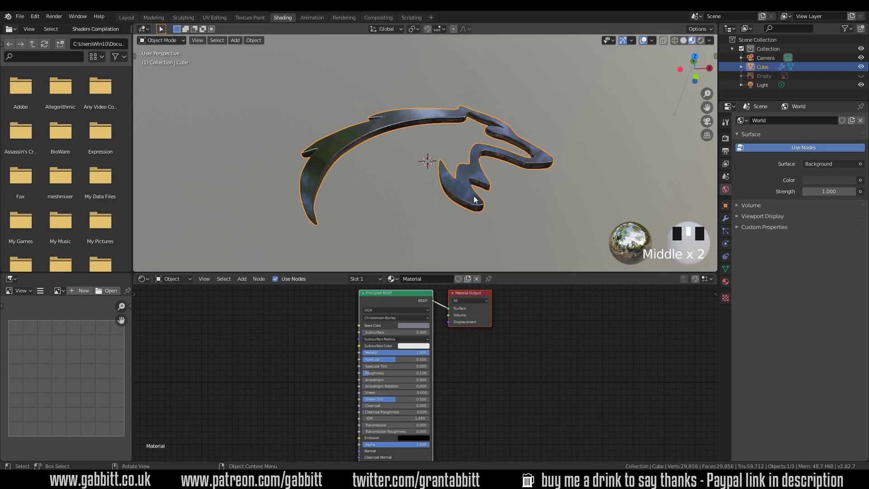
Add a mesh plane at the wolf's centre and scale it up by about 3.21.
key("shift+a")
mouse_move(474, 199)
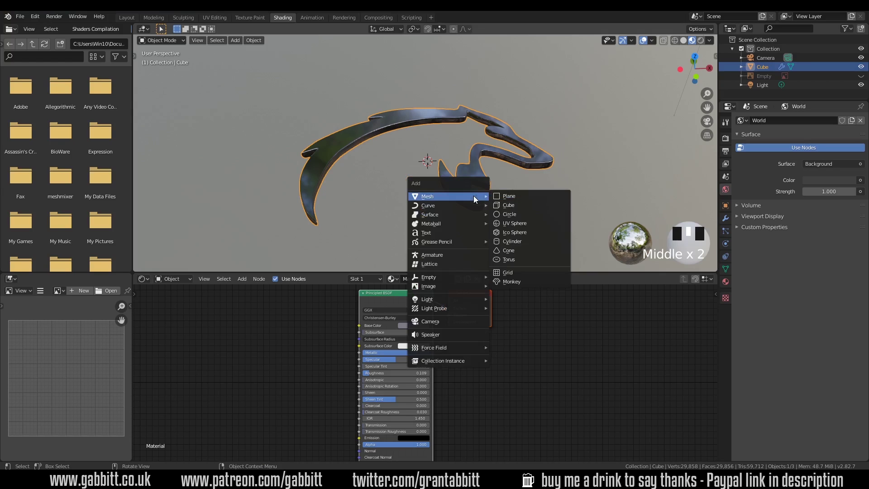
left_click(506, 196)
key("s")
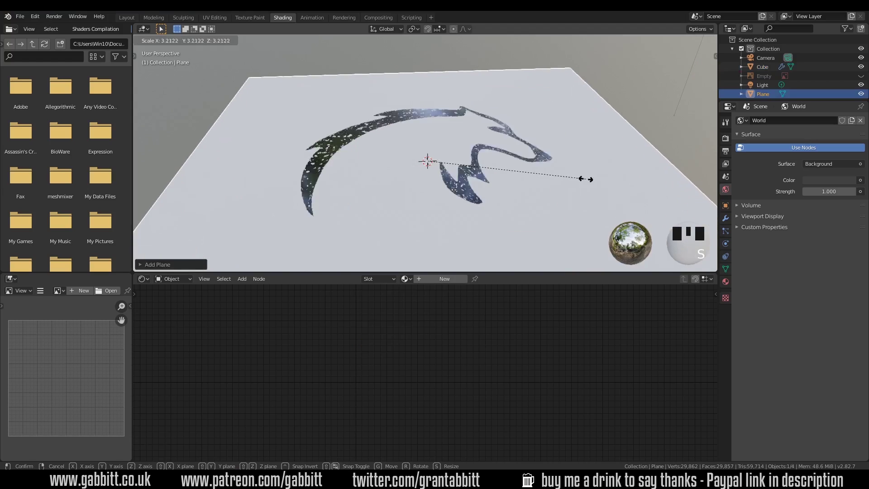
left_click(521, 155)
Lower the plane along Z by about 0.118 m so the wolf rests on it, checking from the front.
key("g")
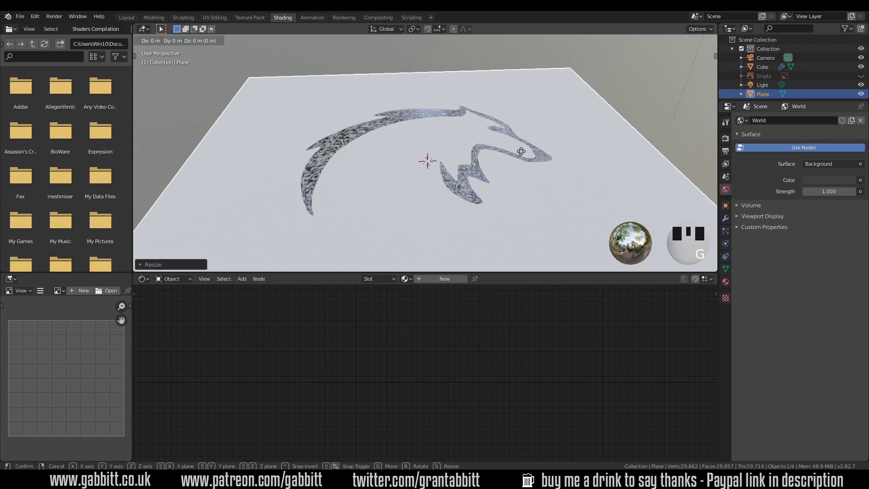
key("z")
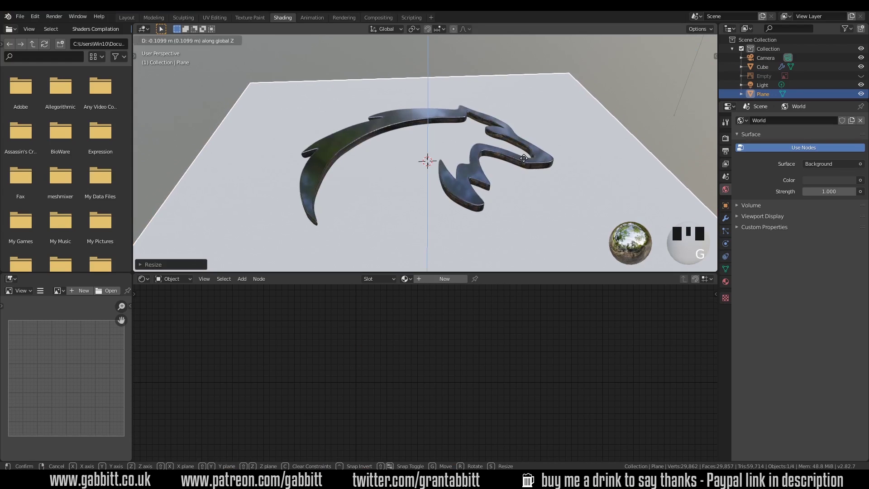
left_click(523, 159)
key("KP_1")
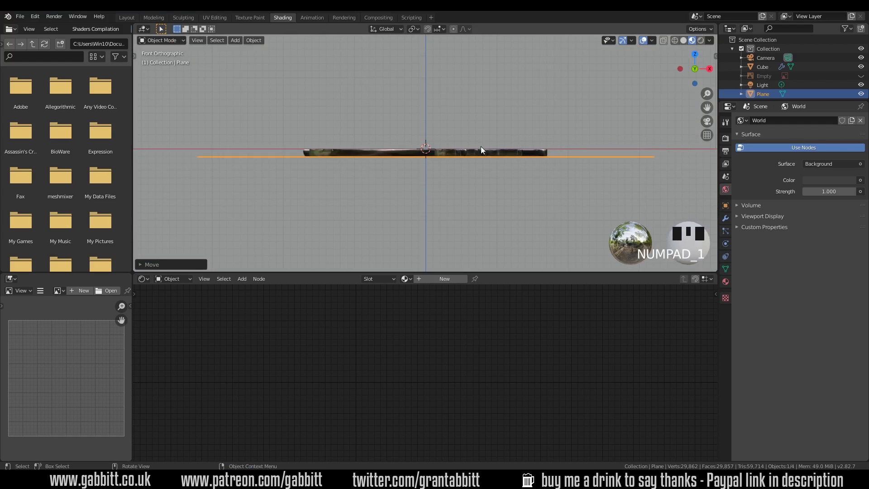
scroll(482, 148, "up", 5)
scroll(484, 165, "down", 2)
middle_click_drag(481, 146, 549, 194)
middle_click_drag(333, 184, 324, 197)
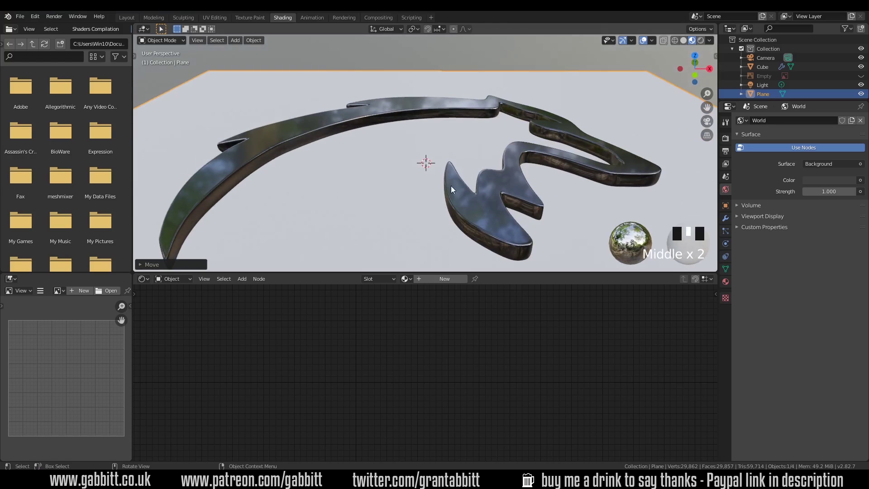
Examine the wolf's edge cage in Edit Mode, return to Object Mode and select the plane.
left_click(471, 208)
key("Tab")
middle_click_drag(468, 206, 457, 161)
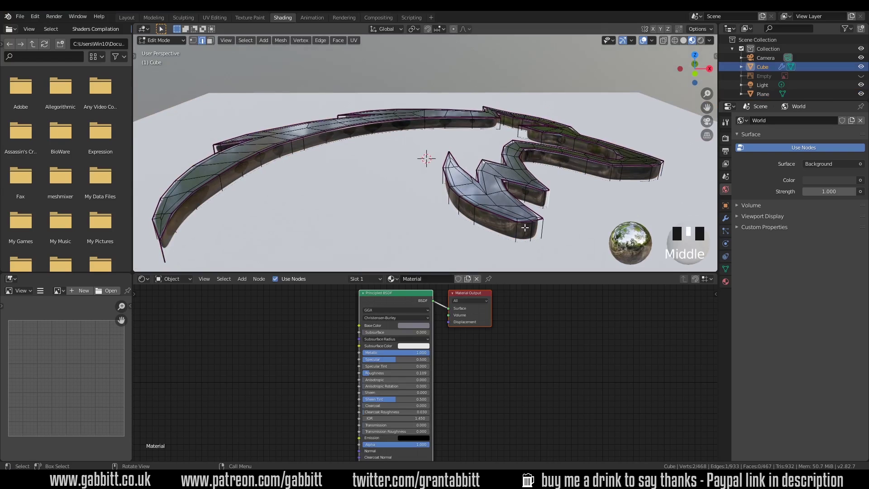
key("Tab")
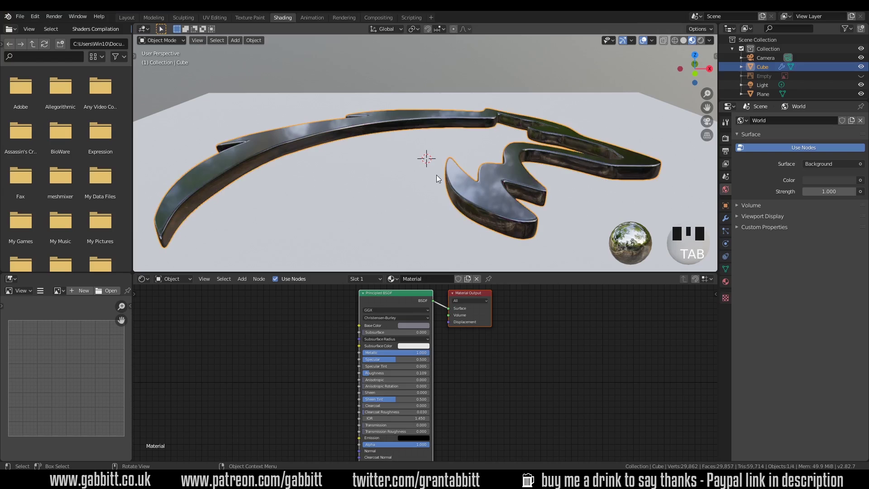
left_click(437, 175)
scroll(437, 174, "down", 3)
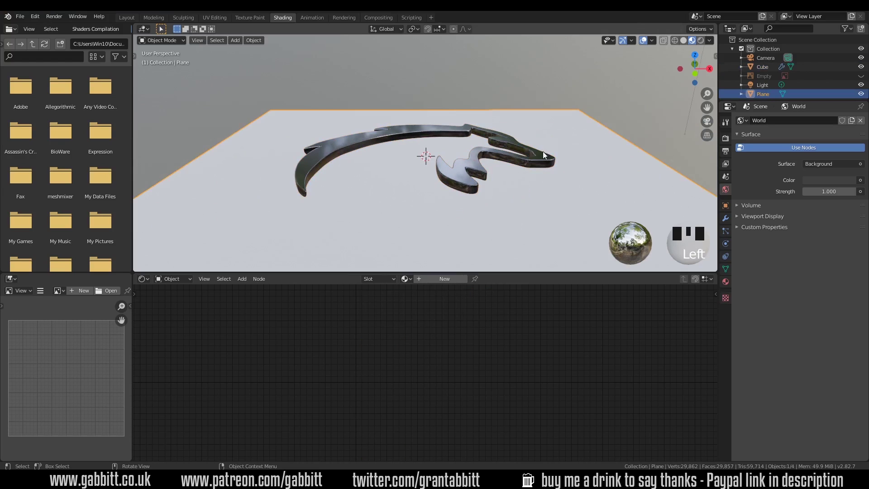
middle_click_drag(543, 151, 401, 204)
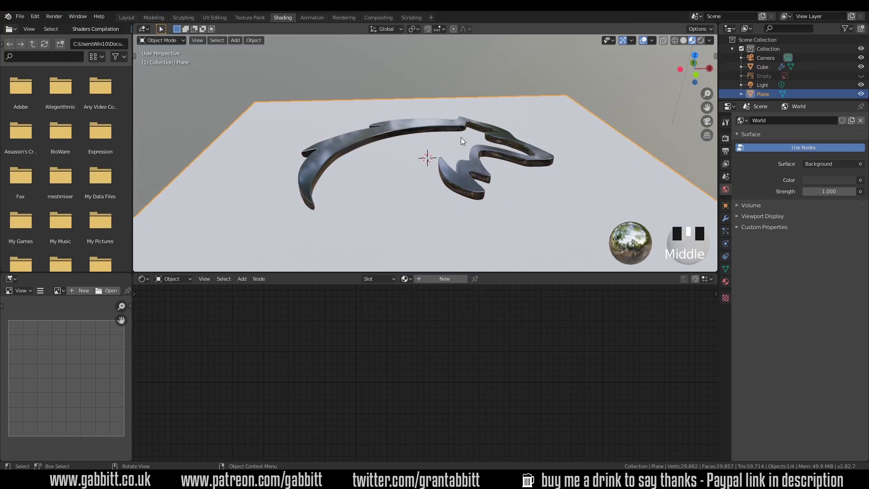
Switch the render engine to Cycles on GPU Compute and show the viewport in rendered shading.
left_click(726, 139)
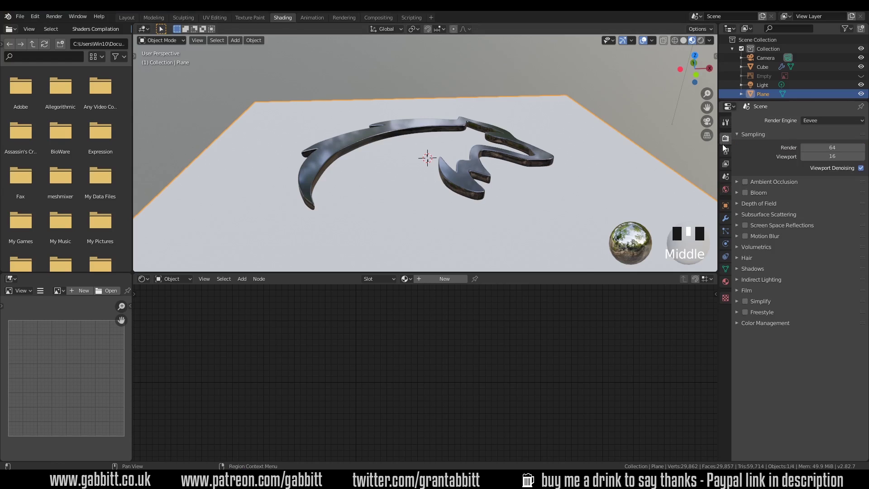
left_click(822, 120)
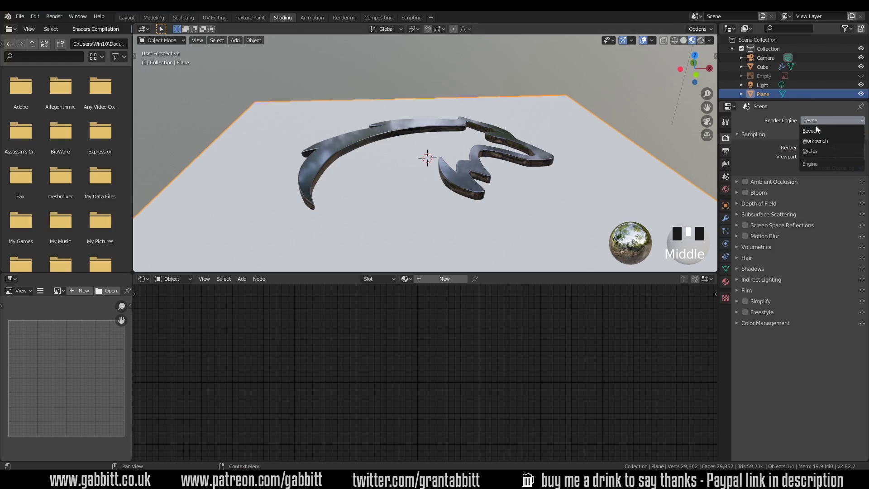
left_click(818, 151)
left_click(700, 41)
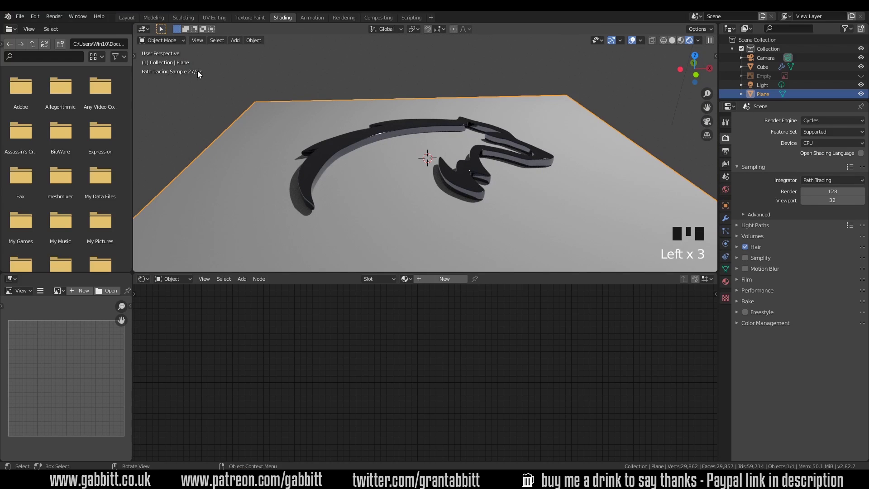
left_click(809, 143)
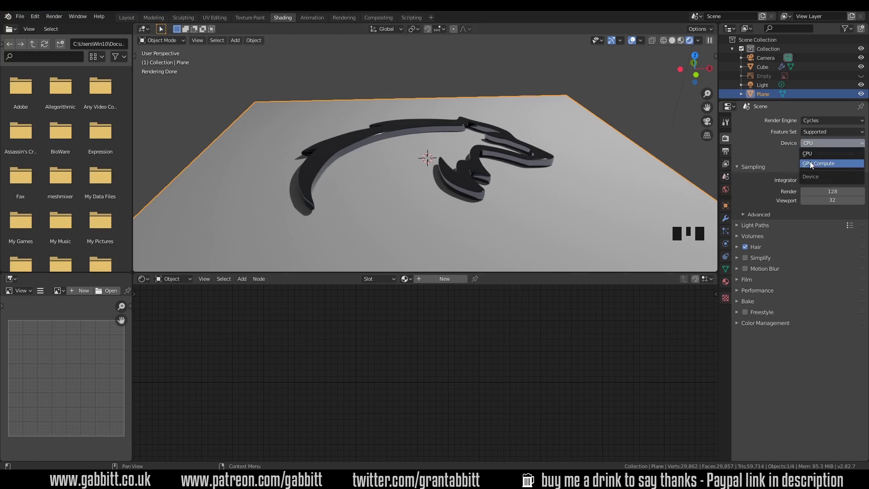
left_click(811, 162)
middle_click_drag(634, 131, 535, 121)
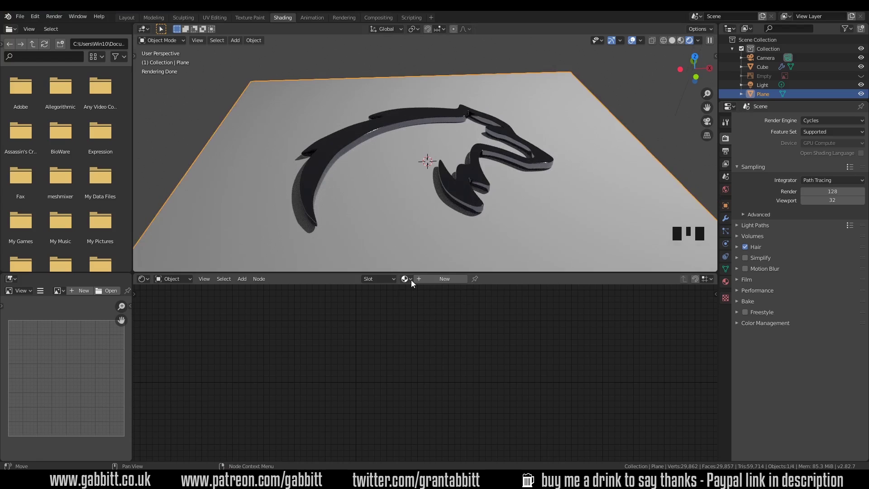
In the world shader, add an Environment Texture node and connect its Color to the Background node's Color.
left_click(172, 281)
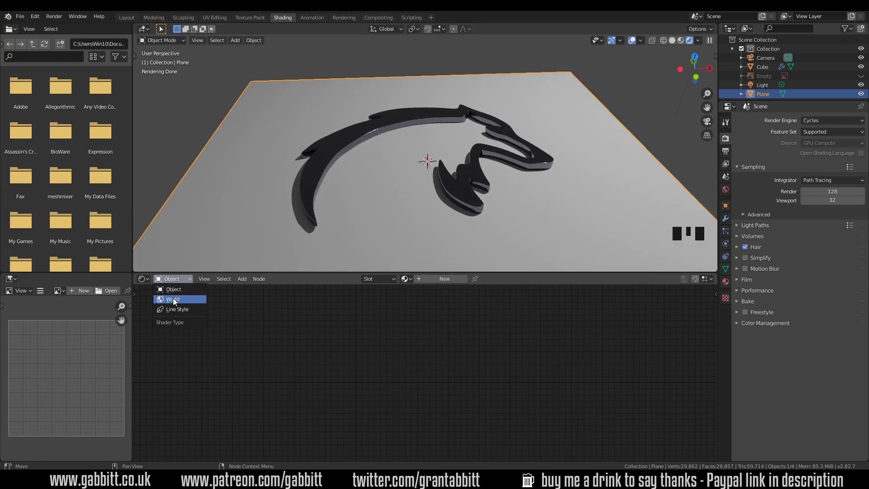
left_click(173, 298)
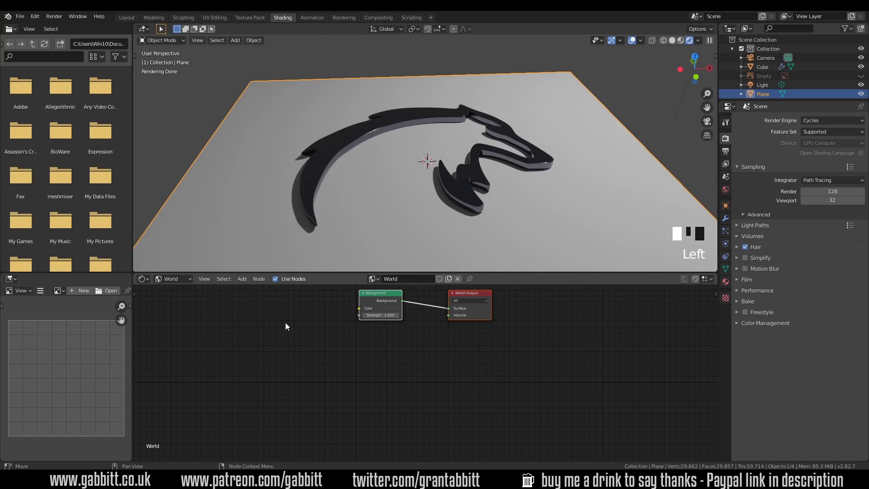
key("shift+a")
mouse_move(245, 354)
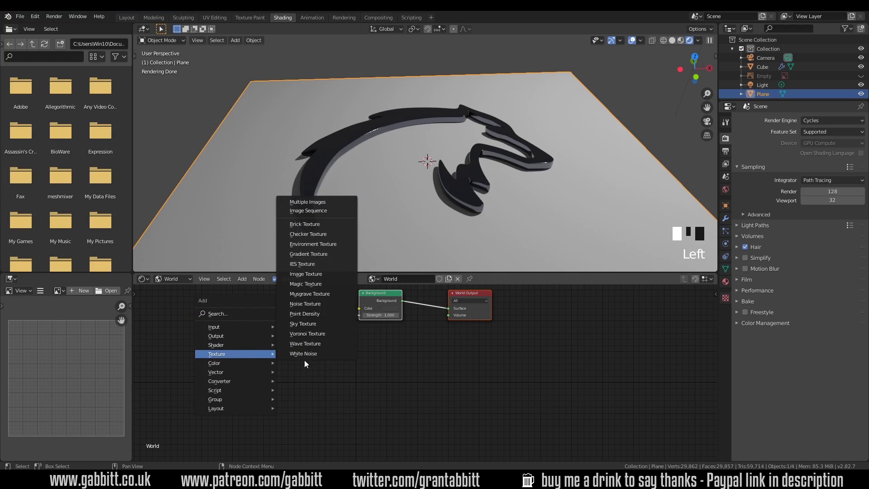
left_click(313, 244)
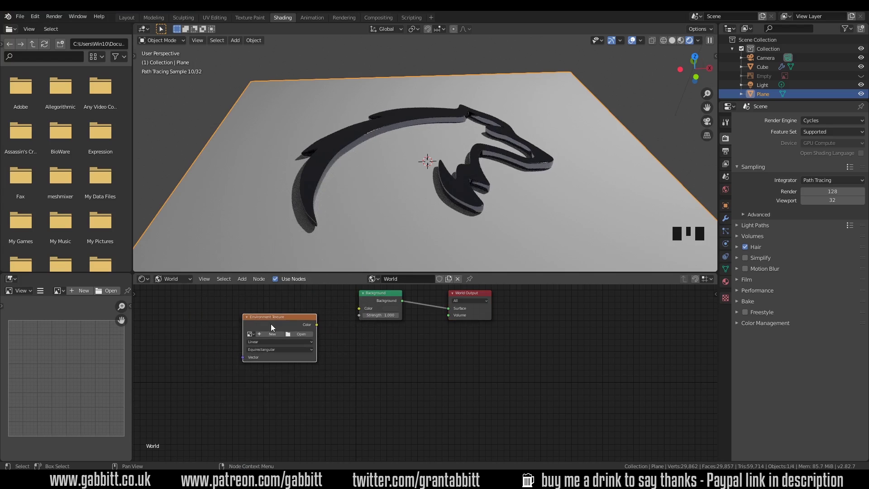
left_click_drag(315, 327, 362, 308)
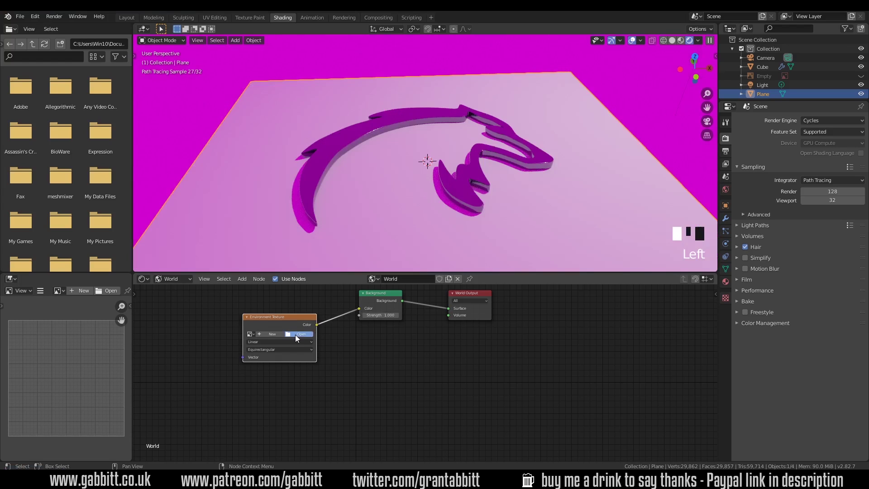
left_click(296, 335)
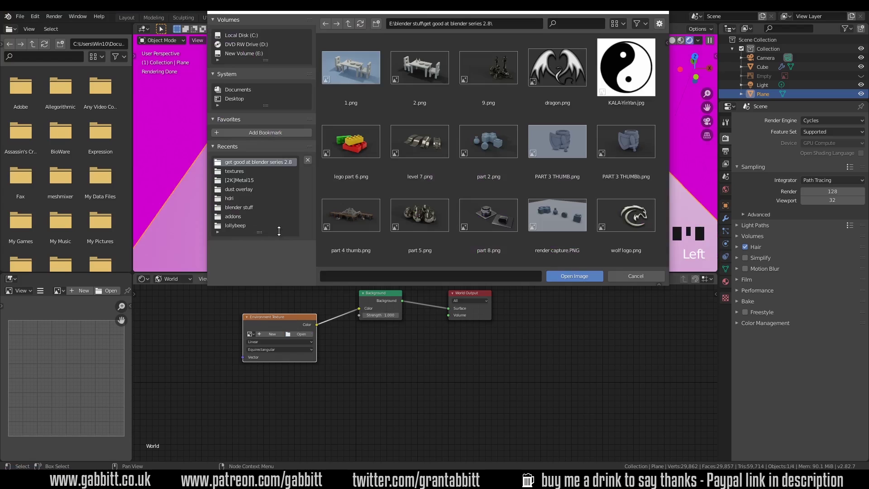
left_click(232, 198)
left_click(626, 141)
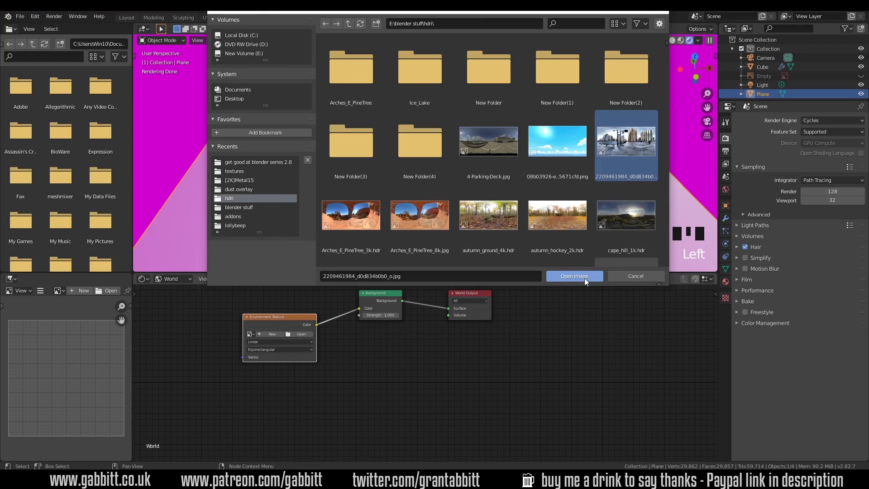
scroll(594, 178, "down", 4)
scroll(594, 177, "down", 4)
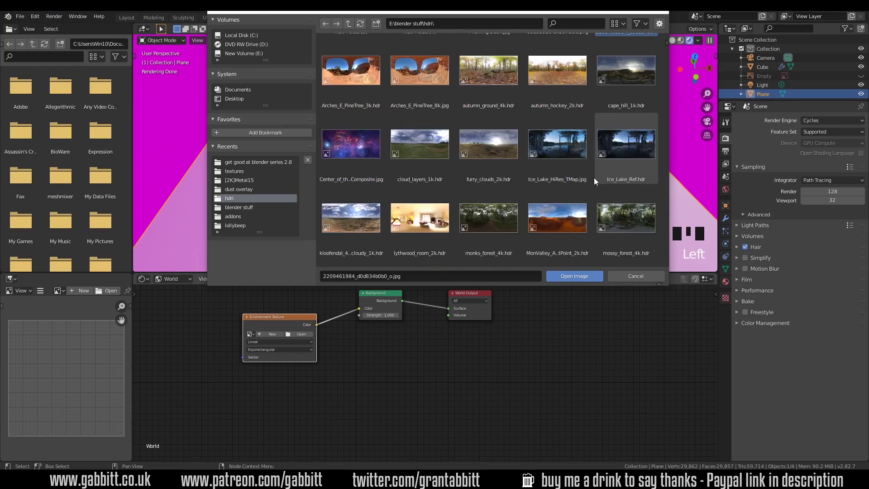
scroll(557, 253, "up", 6)
left_click(570, 281)
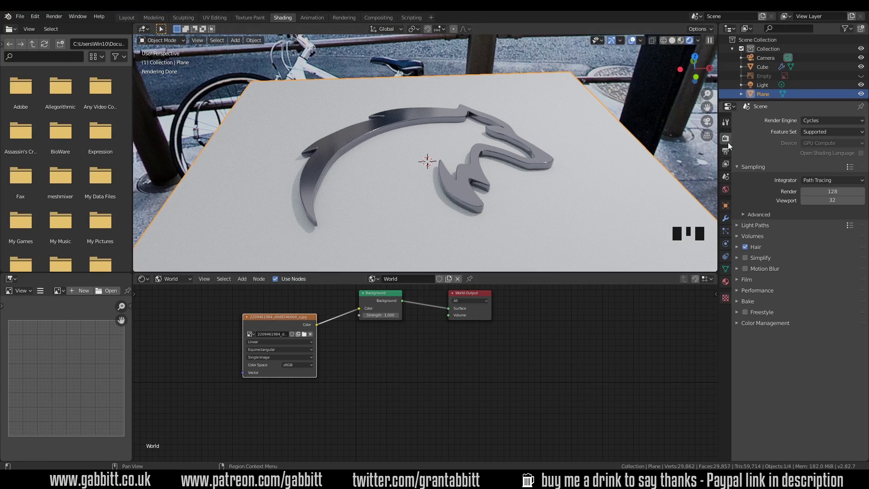
Make the render's film transparent and turn the plane into a shadow catcher.
left_click(747, 280)
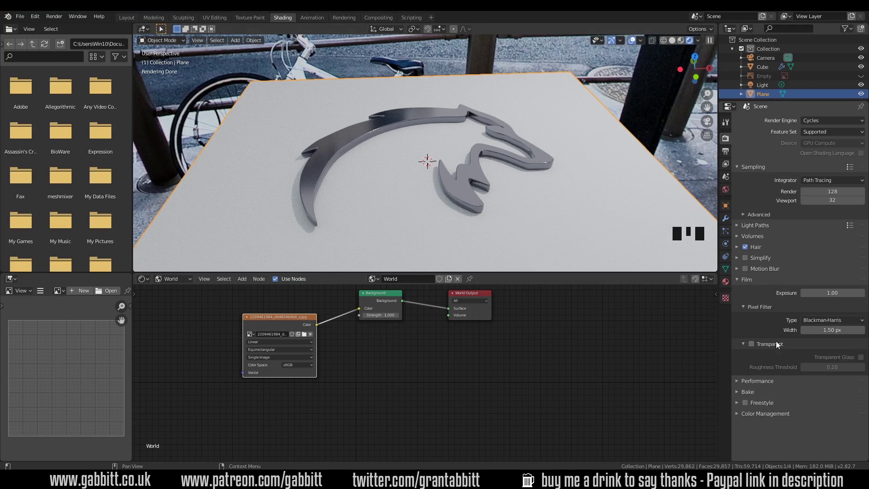
left_click(752, 344)
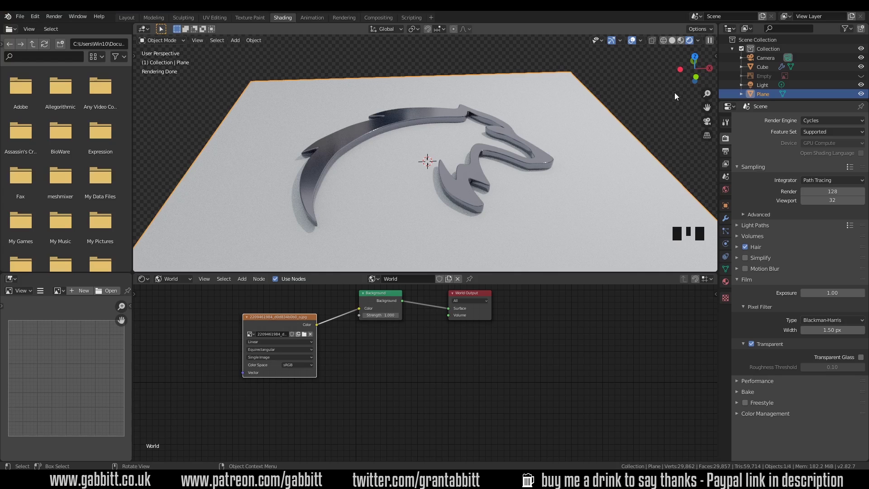
left_click(633, 173)
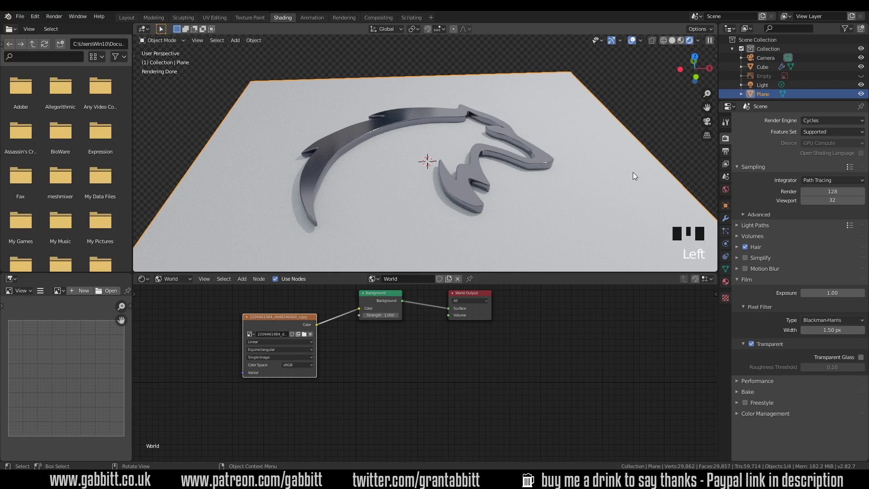
left_click(726, 207)
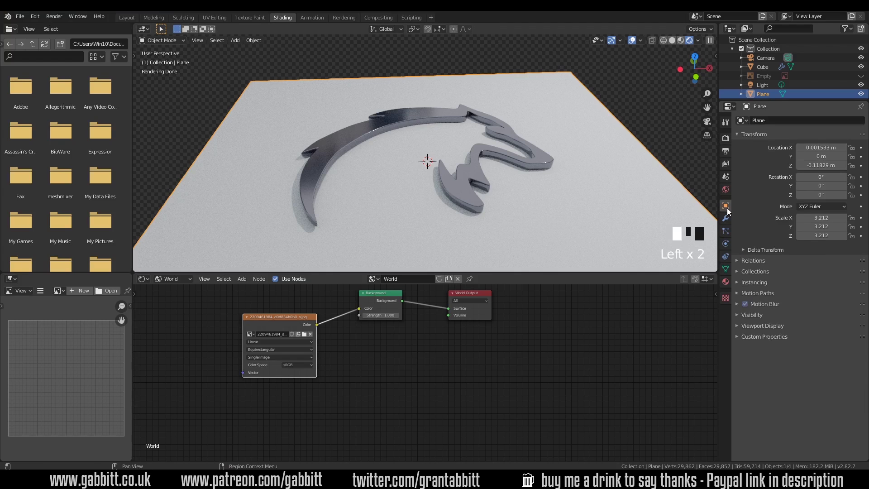
left_click(756, 315)
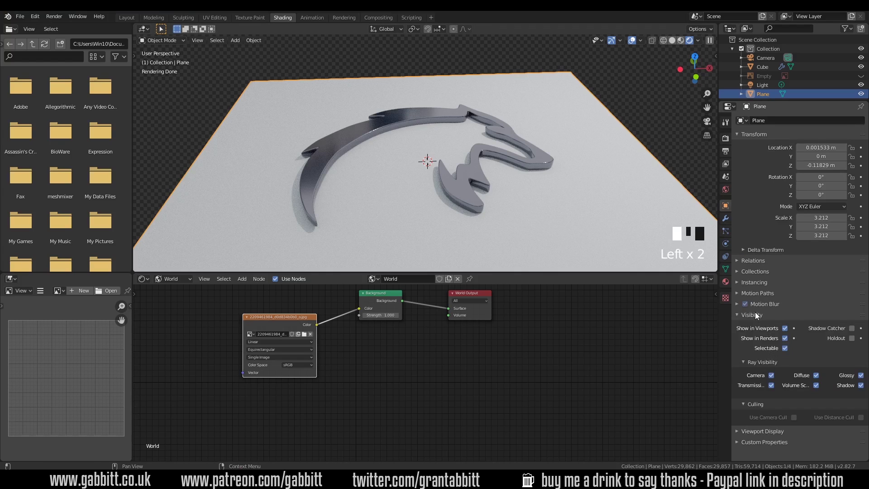
left_click(852, 329)
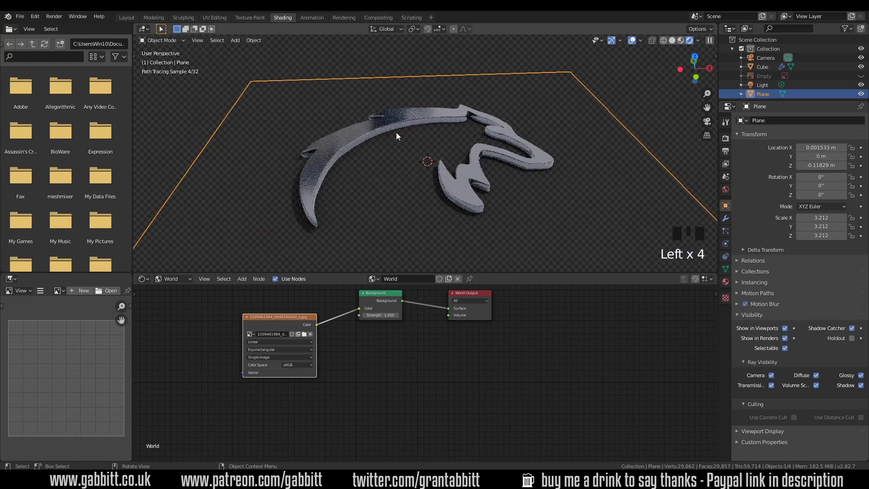
Turn off the plane's Glossy ray visibility and view the wolf without its reflections.
left_click(630, 98)
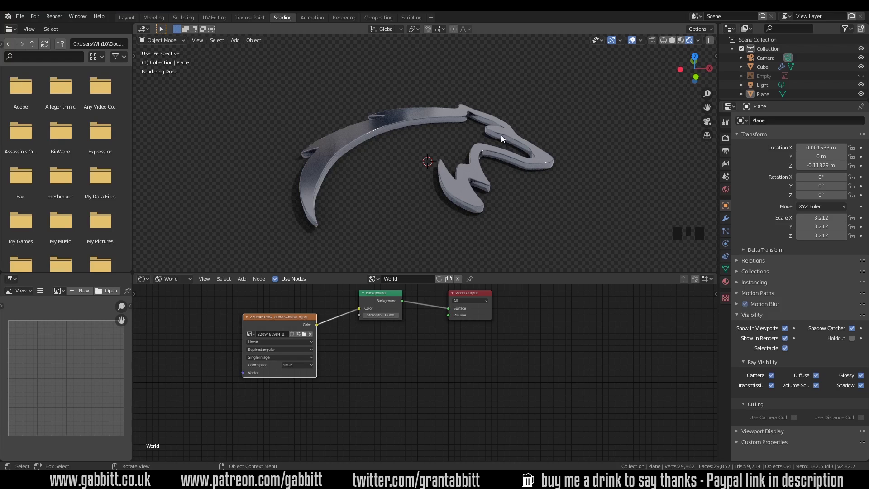
left_click(861, 376)
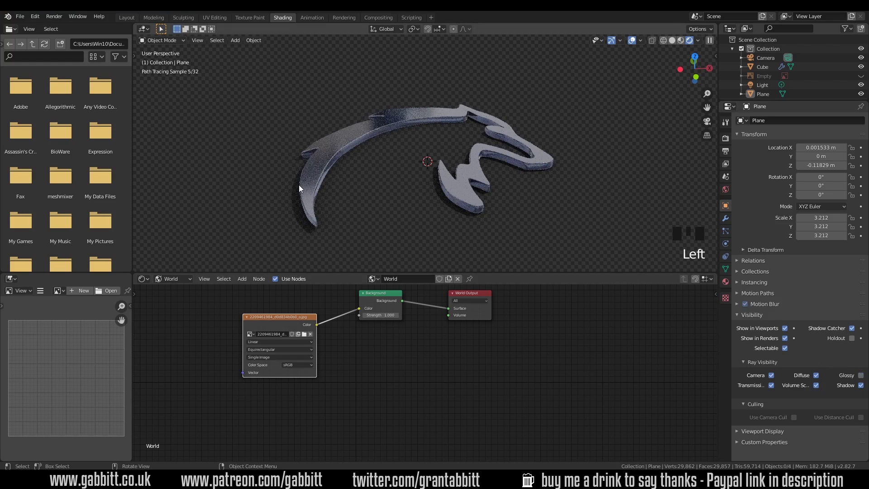
middle_click_drag(473, 175, 498, 222)
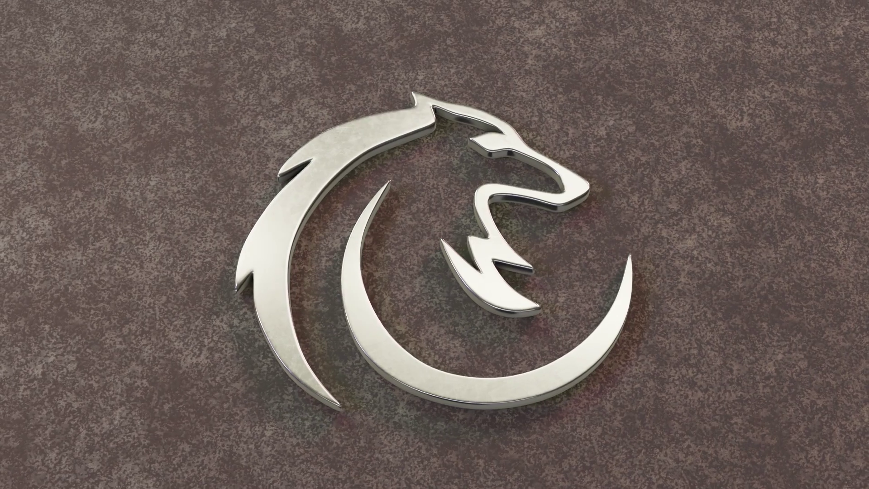